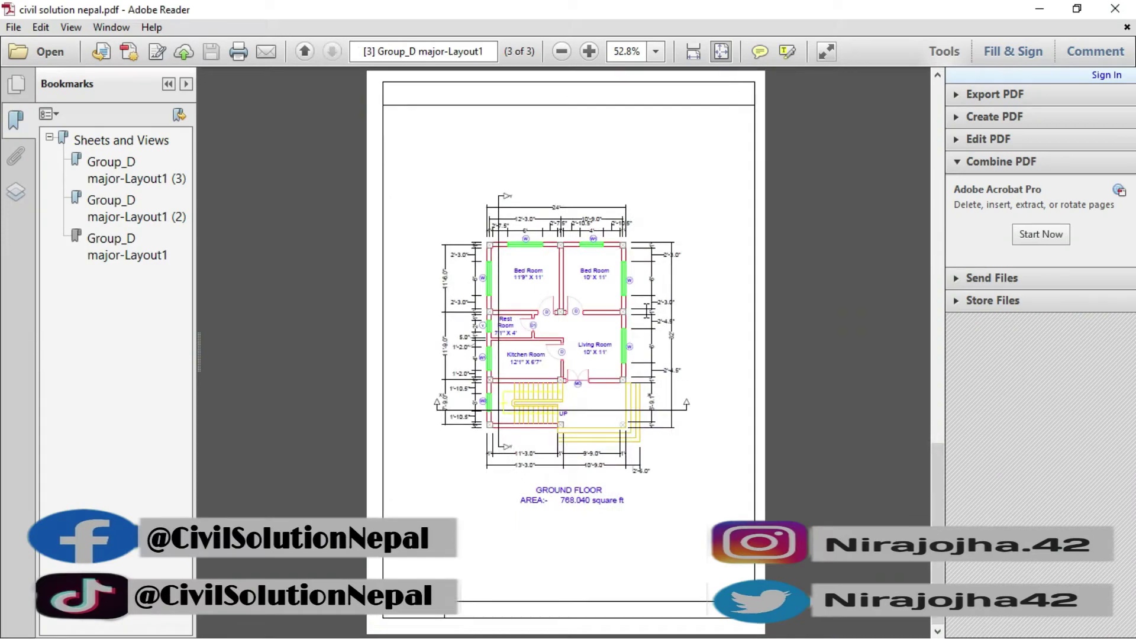
scroll(646, 310, up, 3)
scroll(646, 311, down, 3)
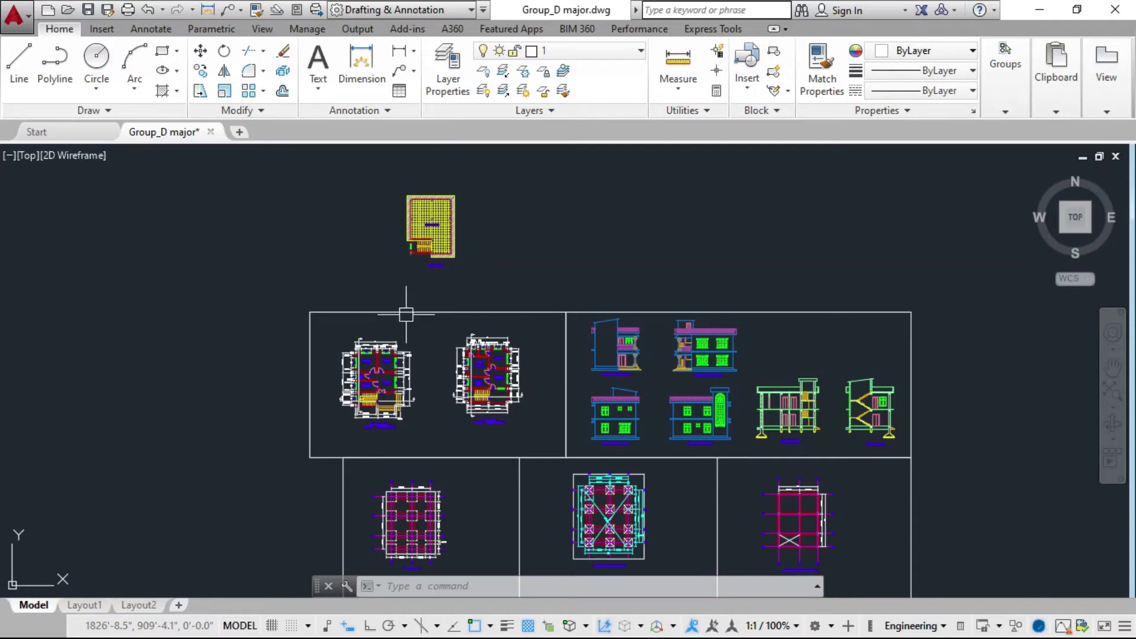
Step: Examine the floor plans, elevations, sections and structural drawings of the house arranged in model space
scroll(406, 315, down, 2)
scroll(408, 370, up, 4)
scroll(602, 403, down, 2)
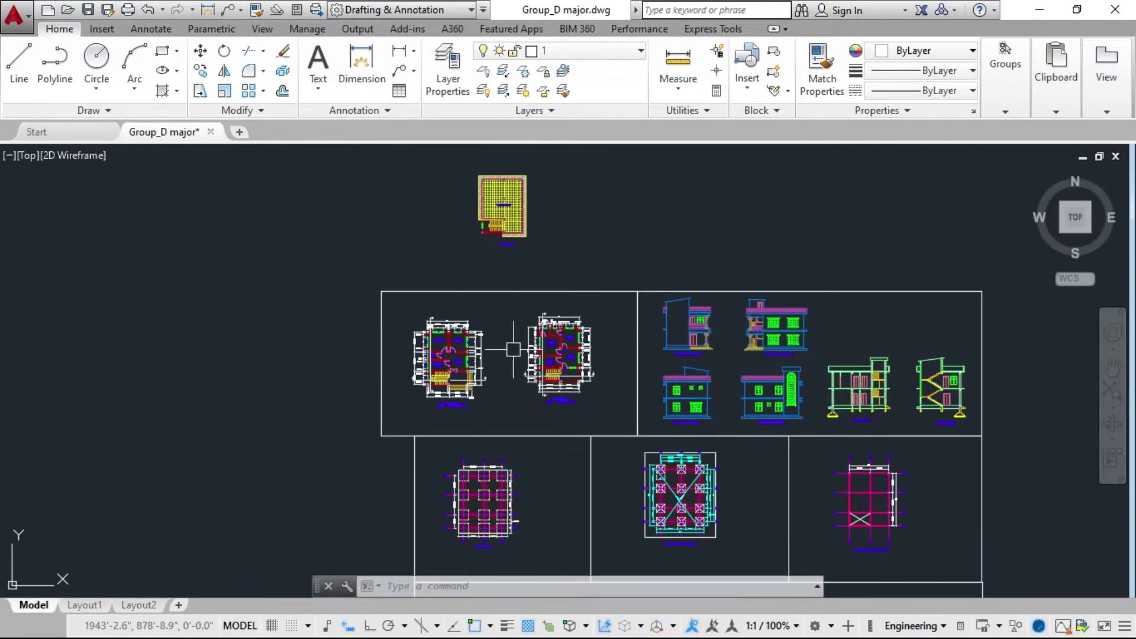
scroll(479, 373, down, 2)
scroll(701, 378, up, 2)
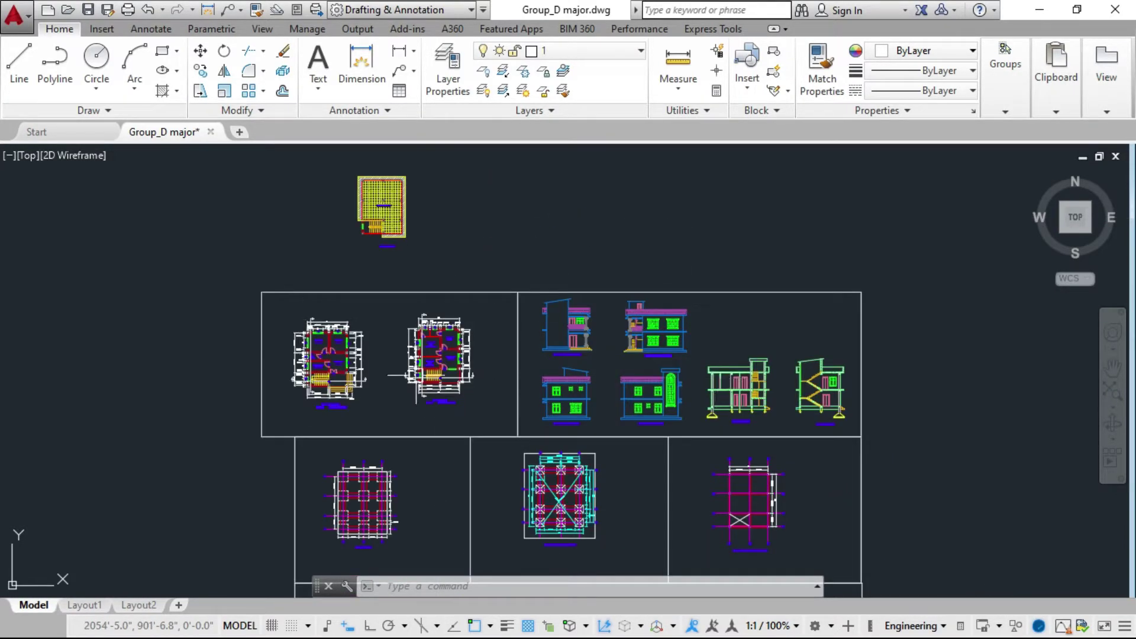
scroll(223, 319, up, 2)
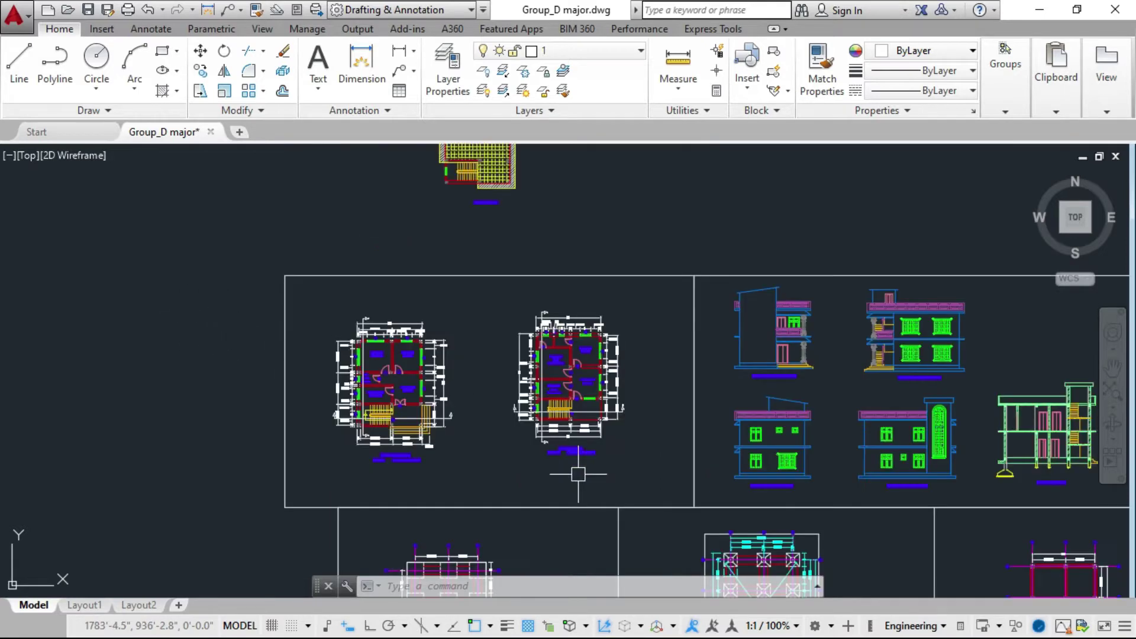
scroll(578, 474, down, 2)
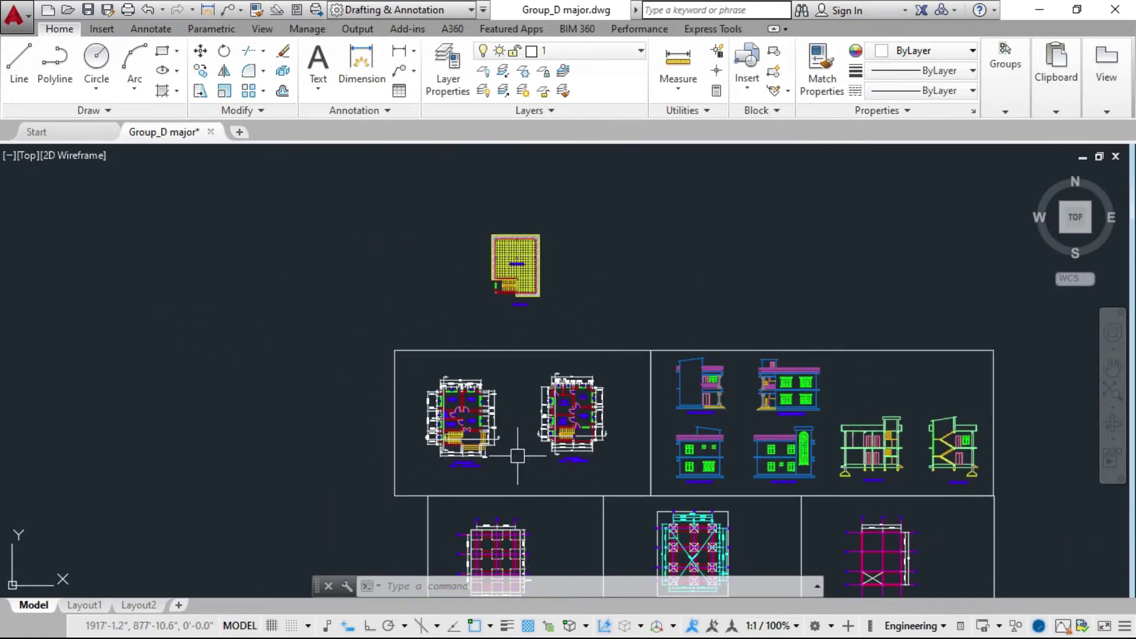
scroll(497, 477, up, 2)
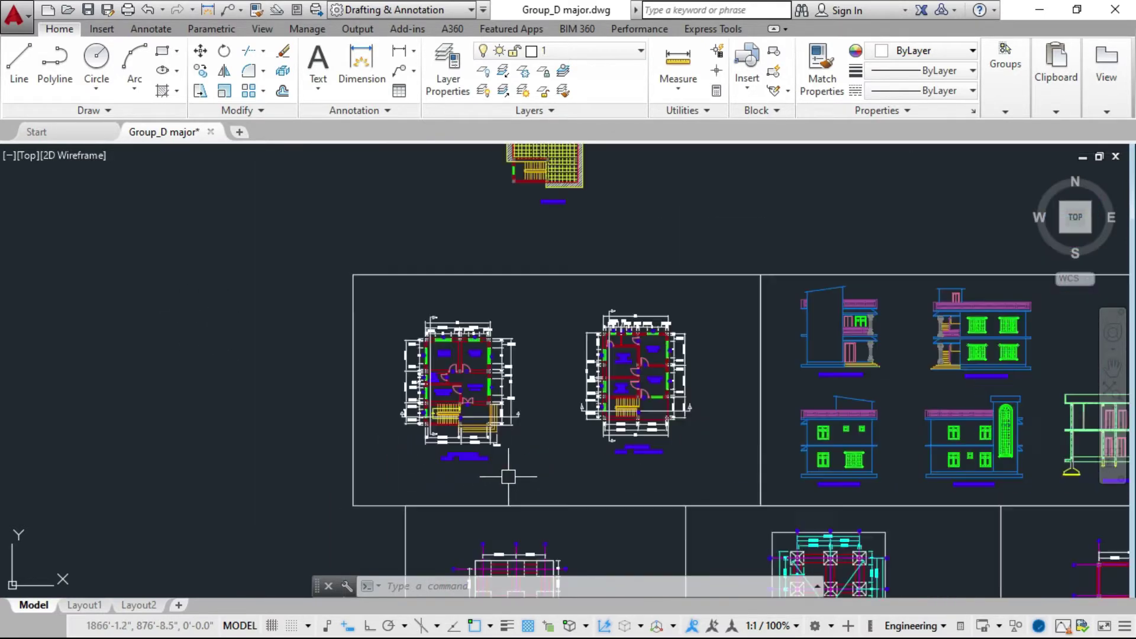
scroll(461, 414, down, 3)
scroll(368, 283, down, 2)
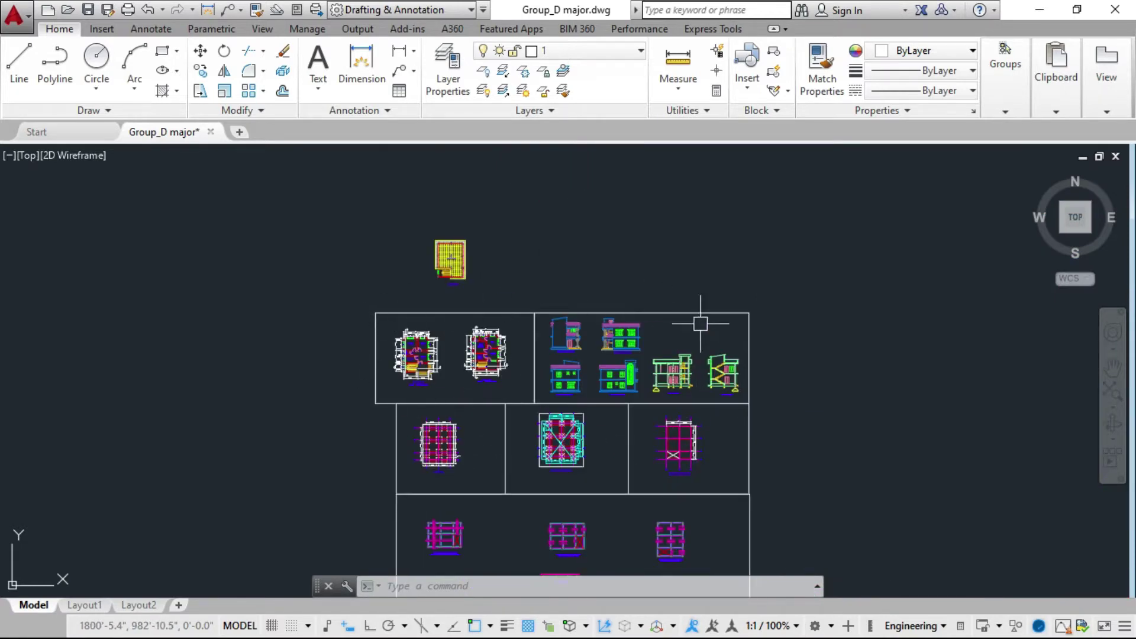
scroll(408, 354, up, 3)
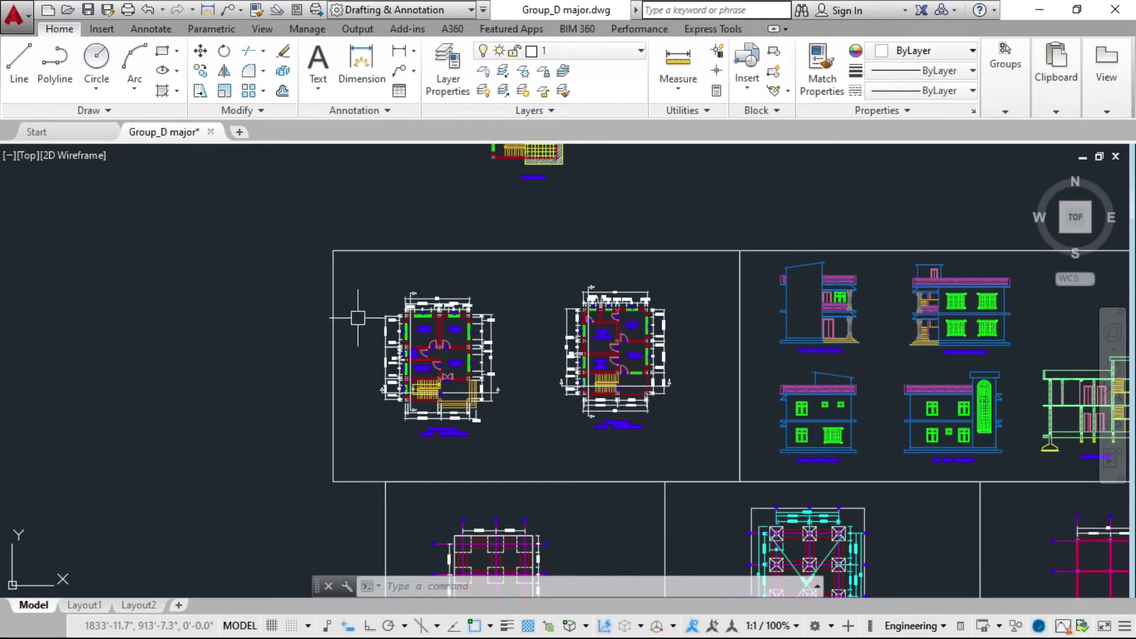
scroll(411, 350, down, 3)
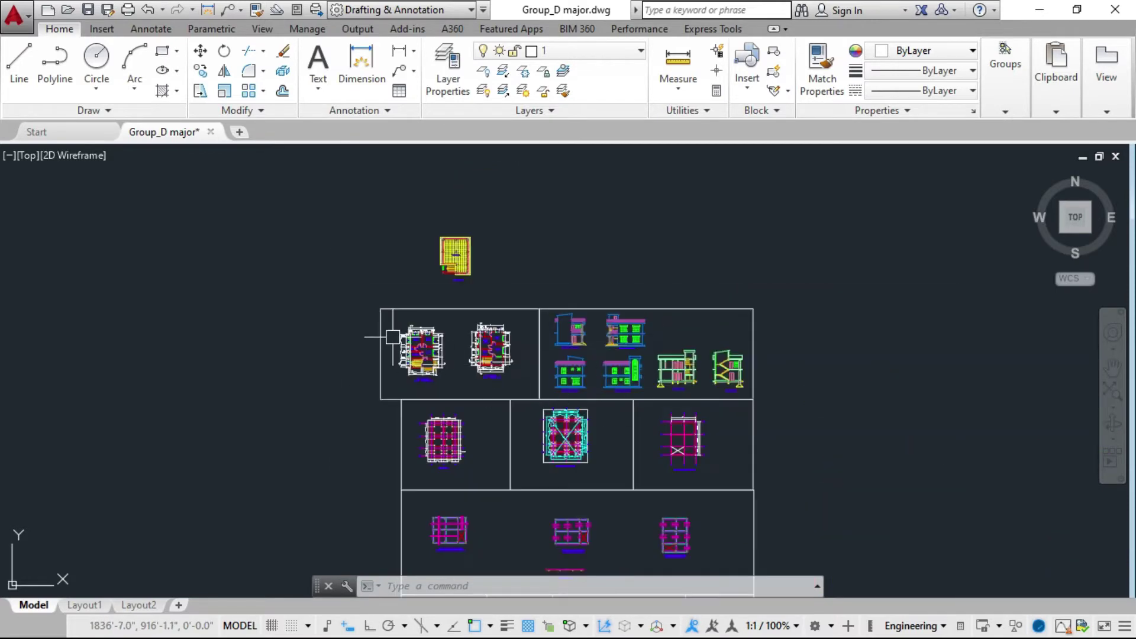
scroll(406, 343, up, 2)
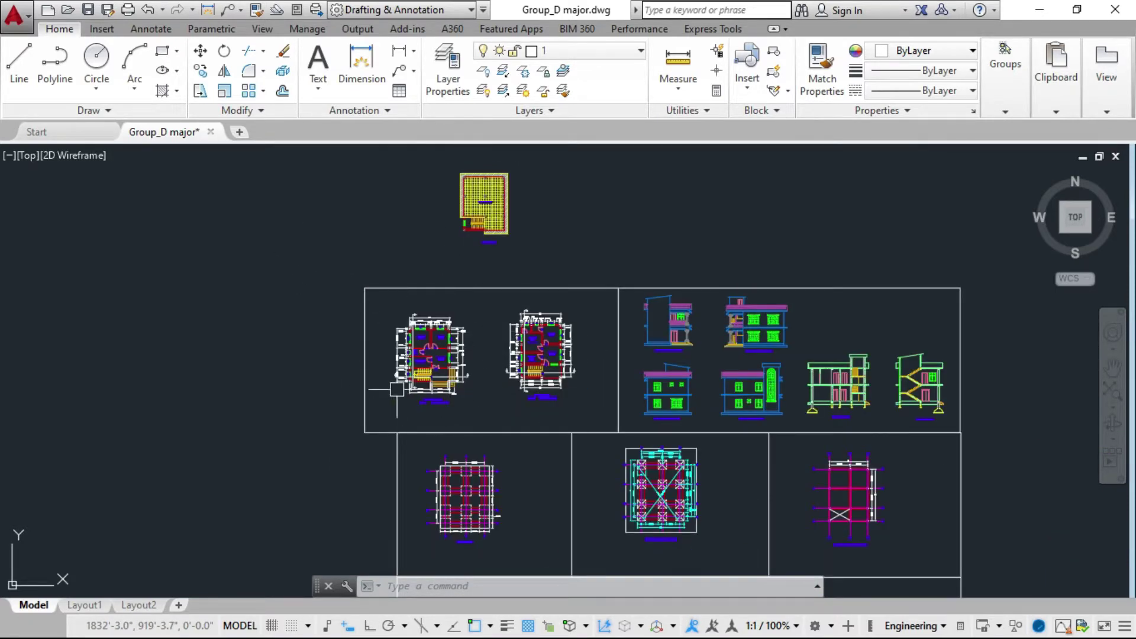
scroll(583, 432, down, 2)
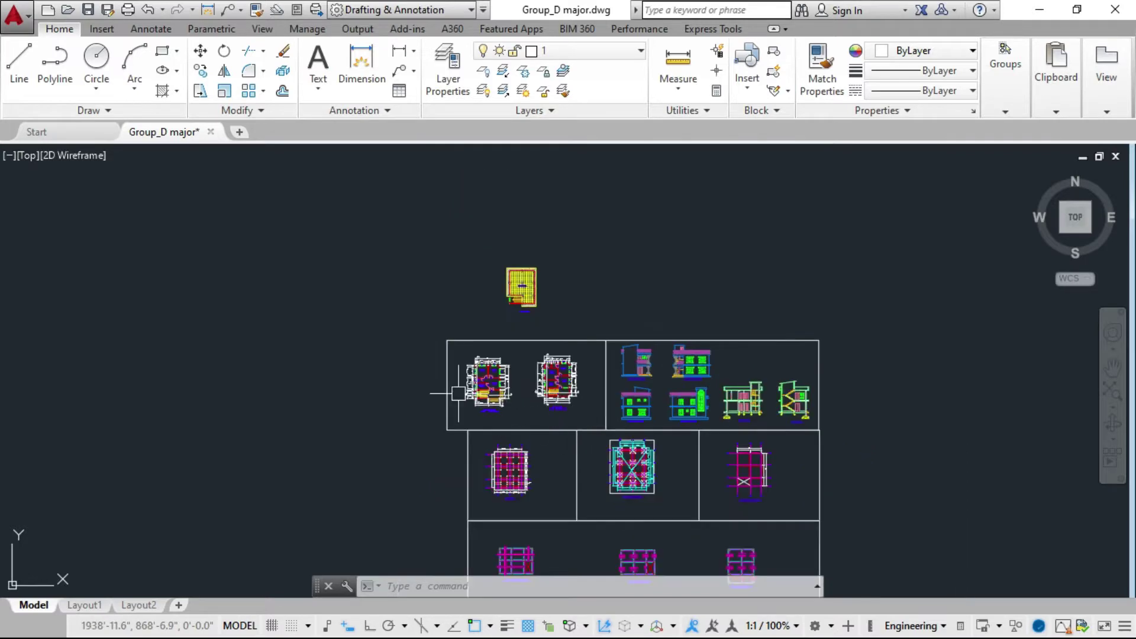
scroll(470, 385, up, 2)
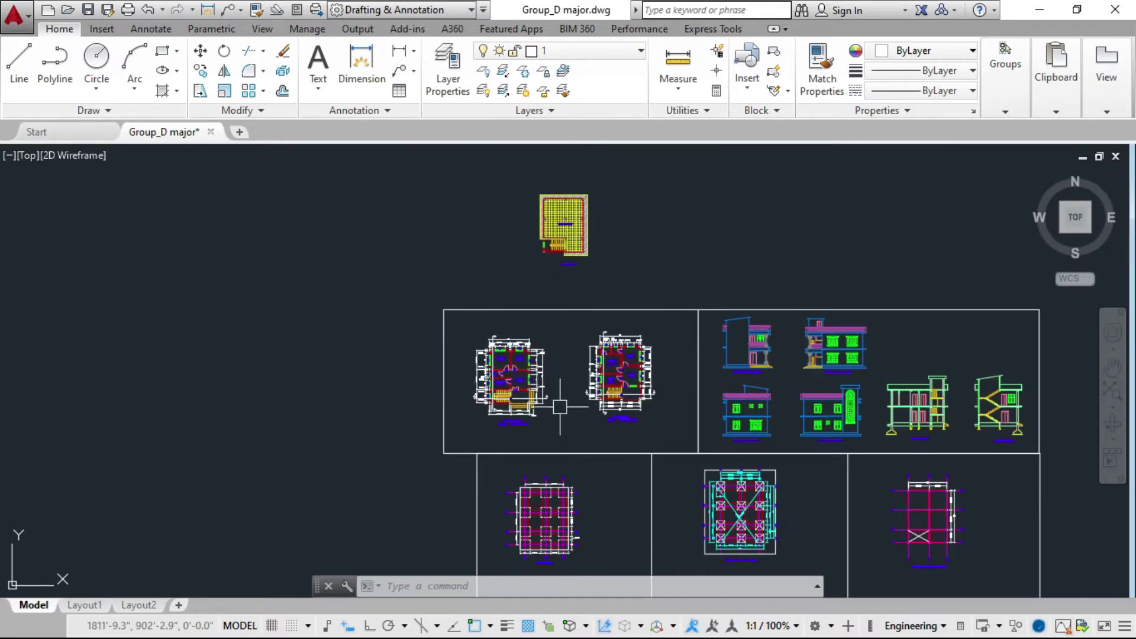
scroll(523, 379, up, 2)
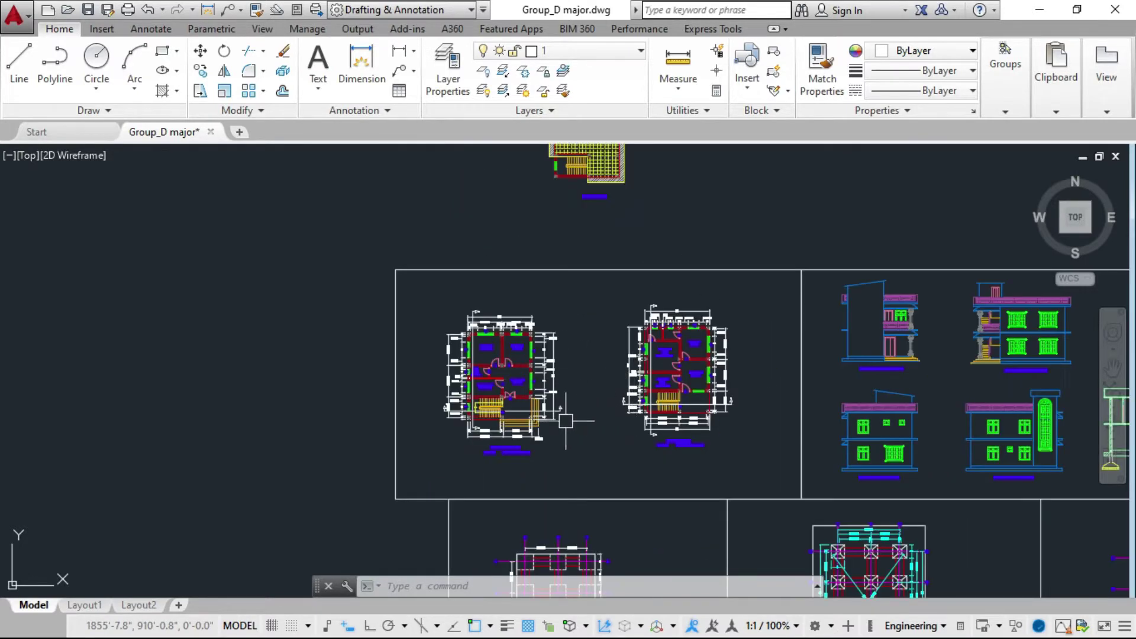
scroll(568, 418, down, 2)
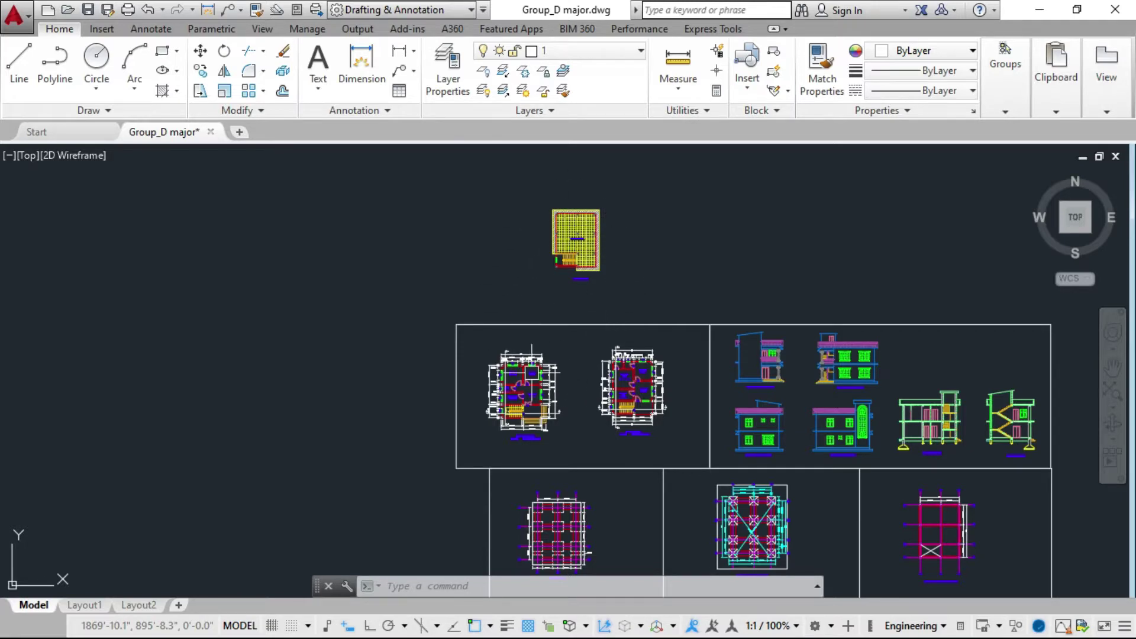
scroll(589, 422, up, 2)
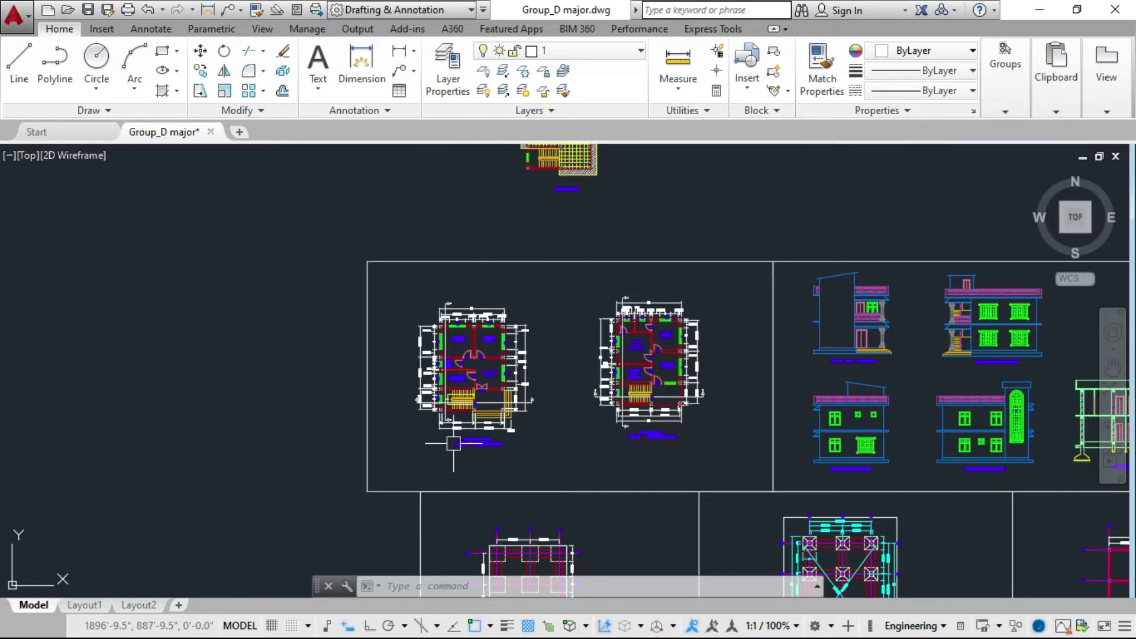
scroll(577, 431, down, 2)
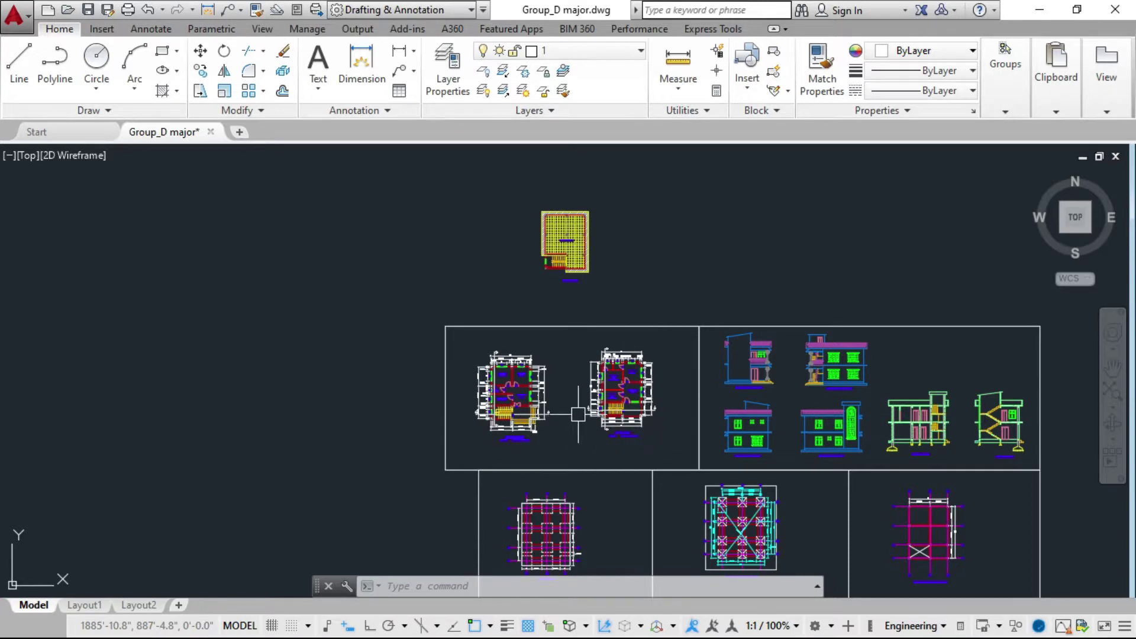
middle_drag(595, 424, 620, 448)
scroll(621, 448, up, 2)
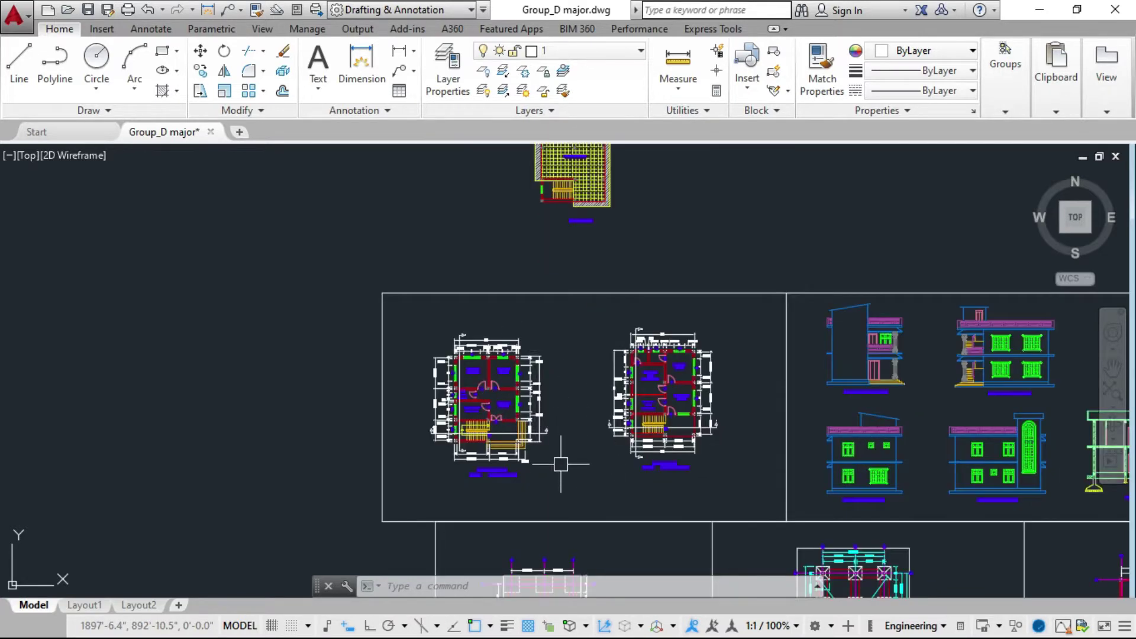
scroll(561, 464, down, 3)
scroll(578, 464, up, 3)
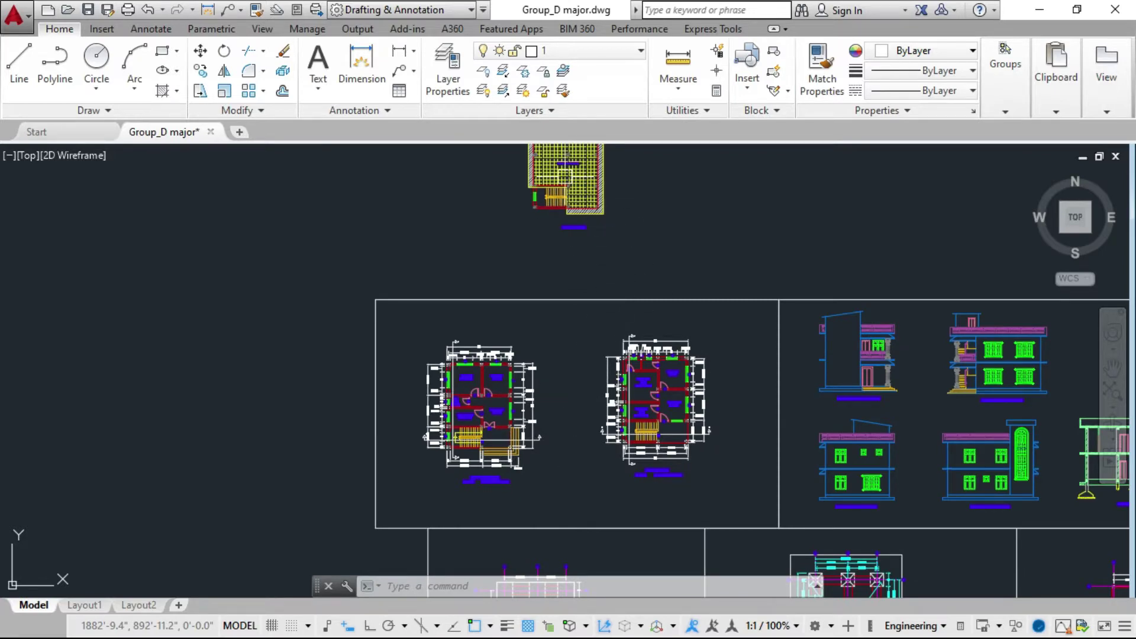
scroll(562, 469, down, 2)
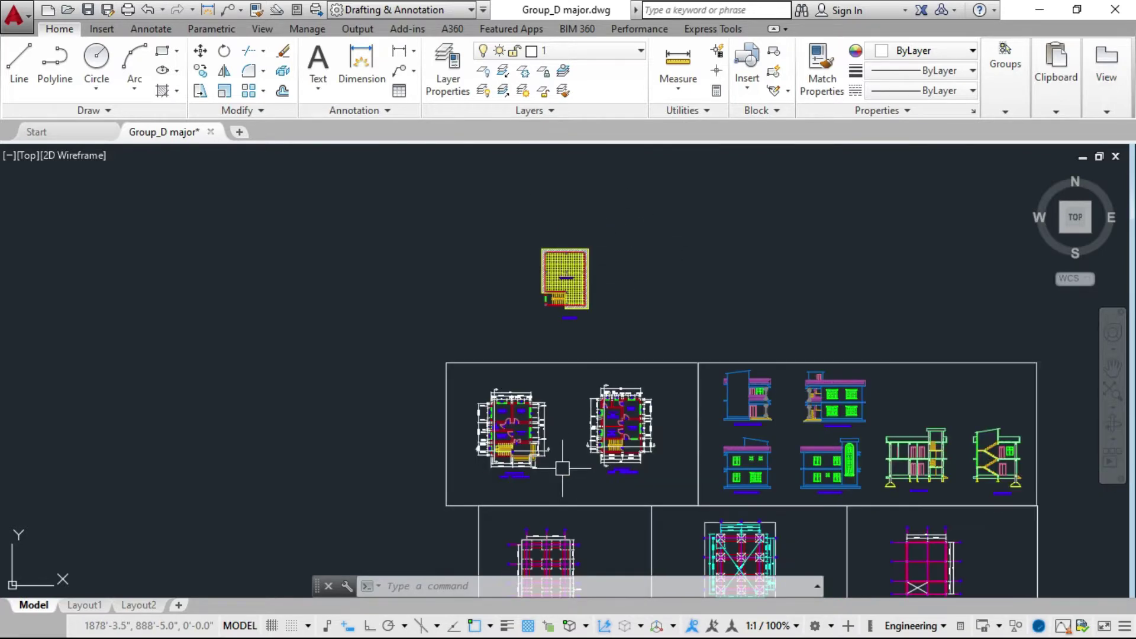
scroll(579, 461, up, 2)
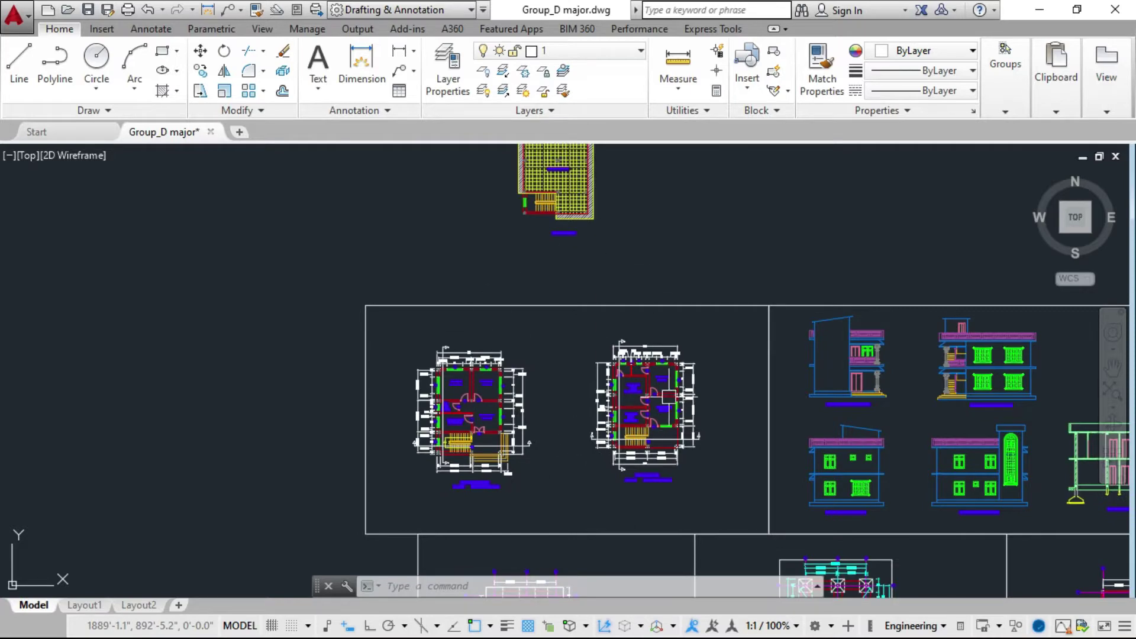
scroll(541, 417, up, 2)
scroll(524, 414, down, 2)
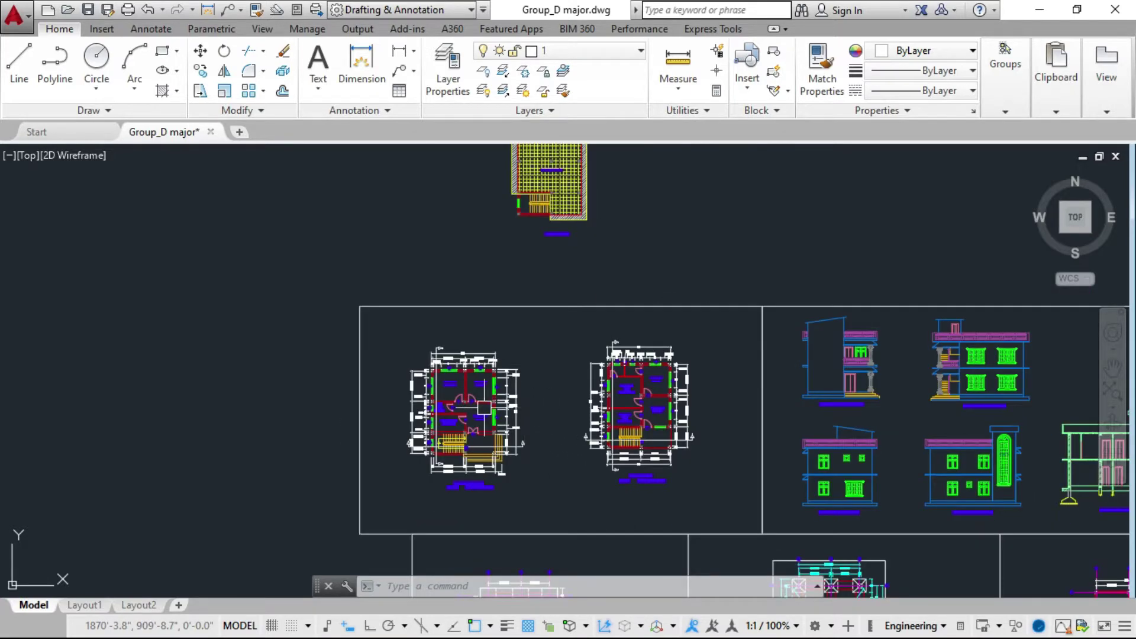
scroll(598, 267, down, 2)
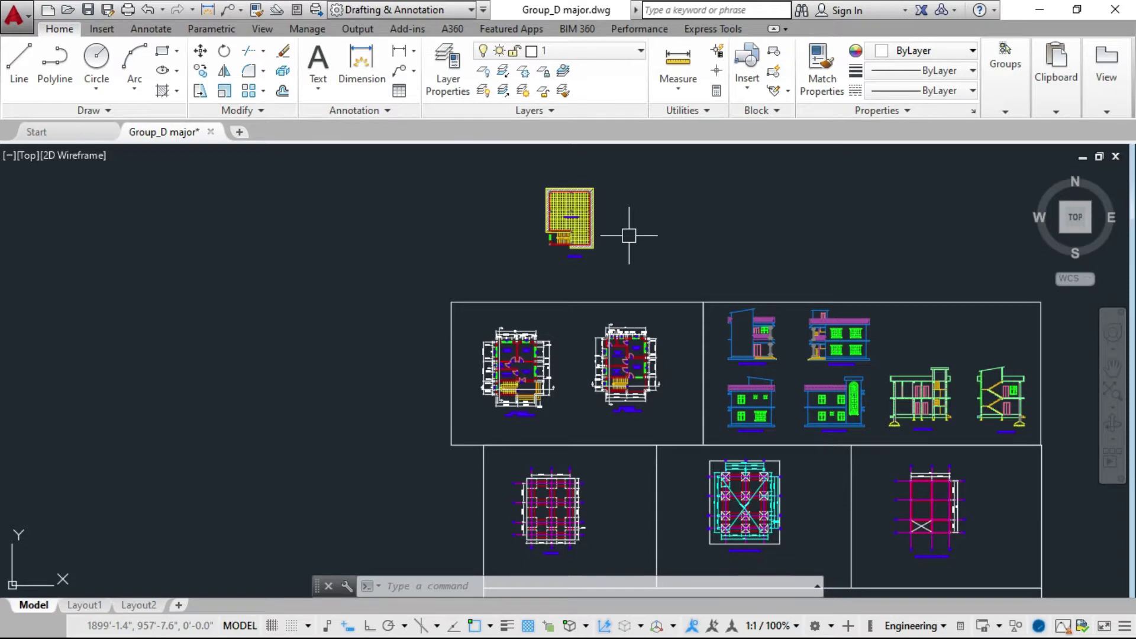
scroll(523, 261, down, 2)
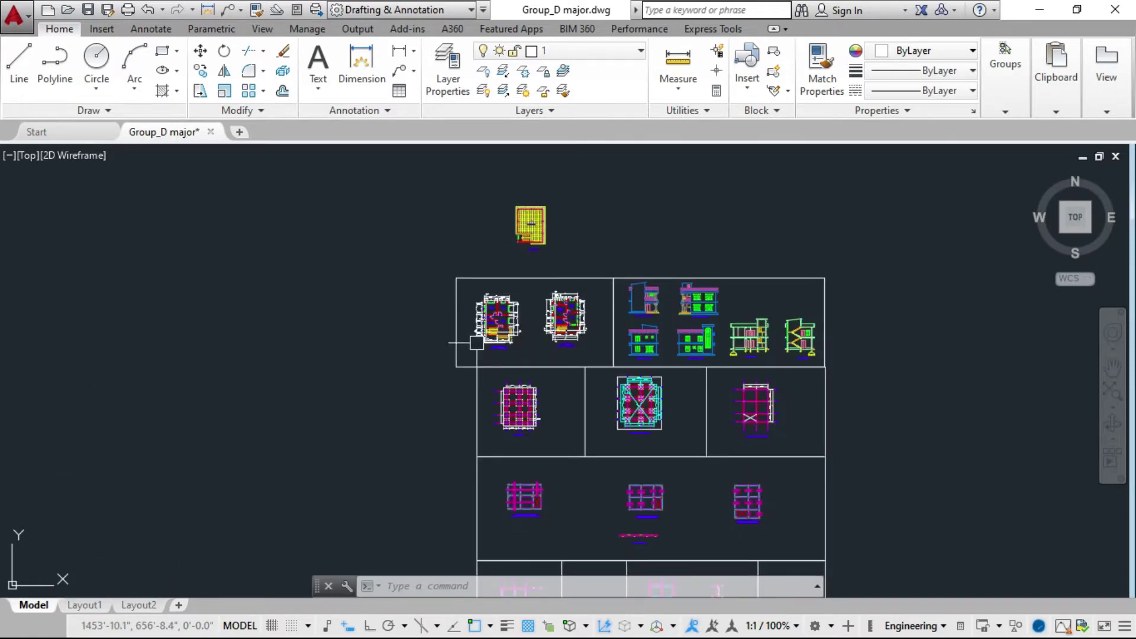
scroll(484, 347, up, 2)
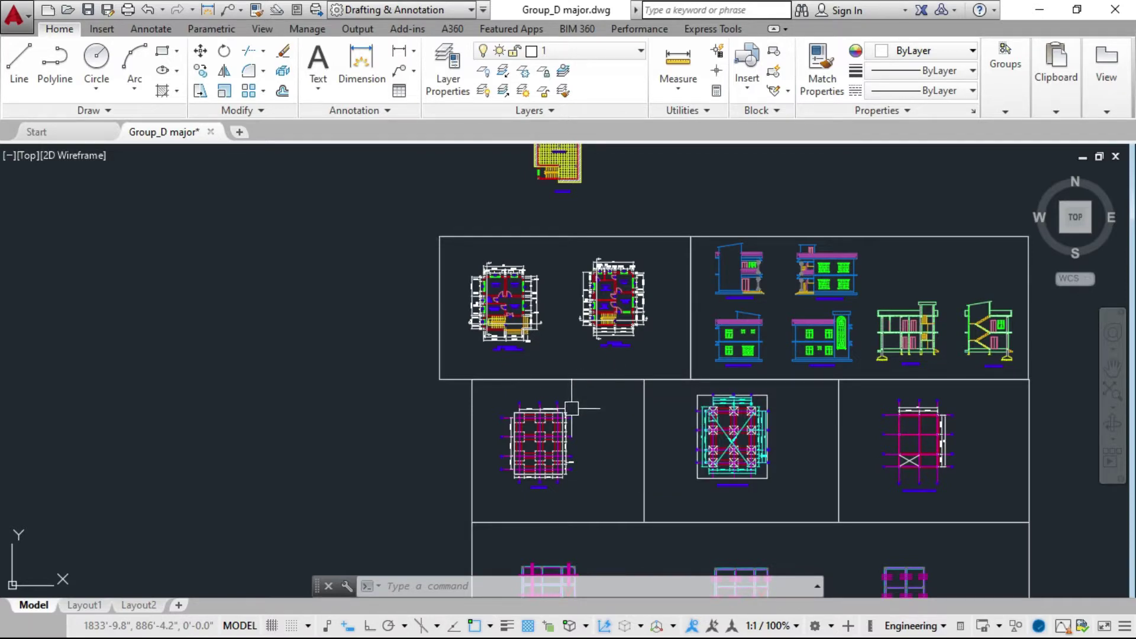
Step: Switch to Layout1 and delete its existing viewport from the sheet
click(95, 605)
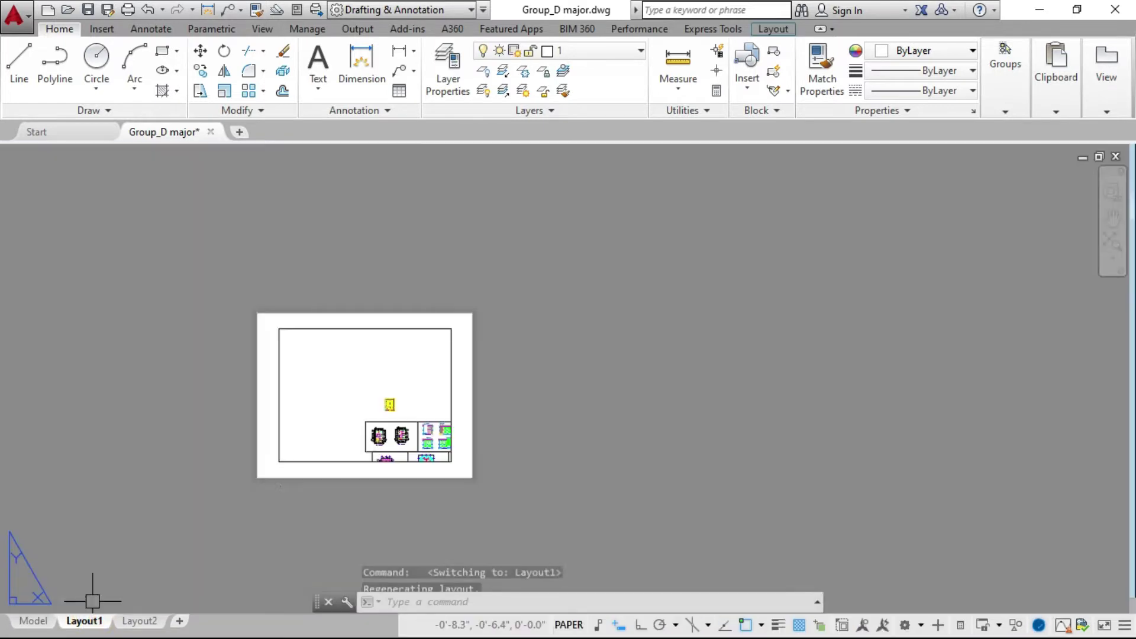
scroll(585, 400, down, 2)
scroll(431, 411, up, 4)
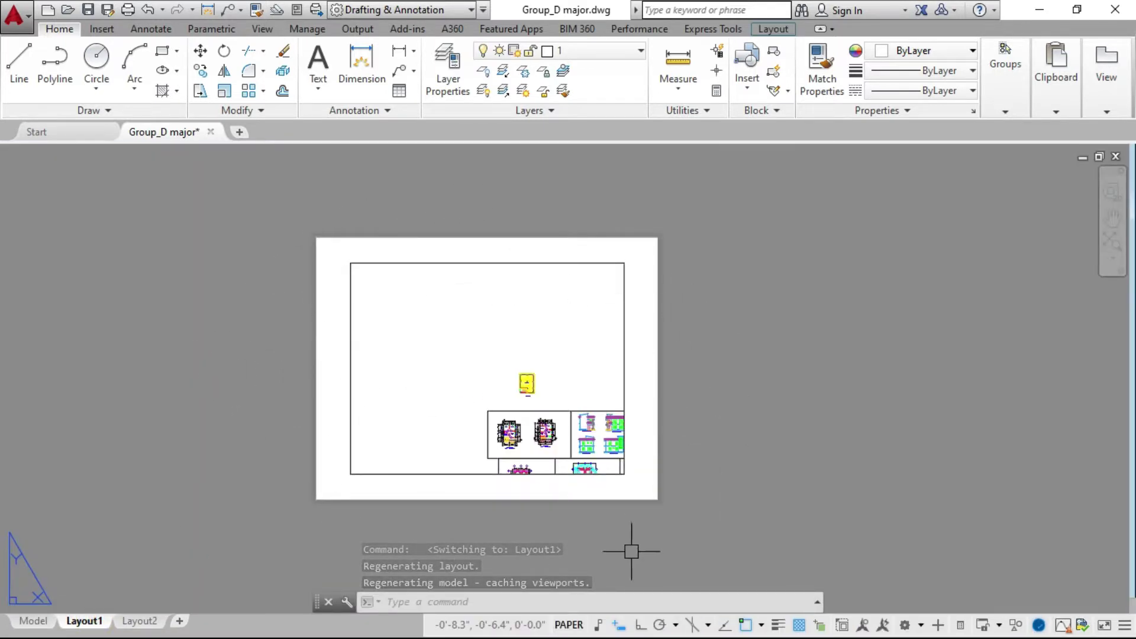
scroll(767, 363, down, 1)
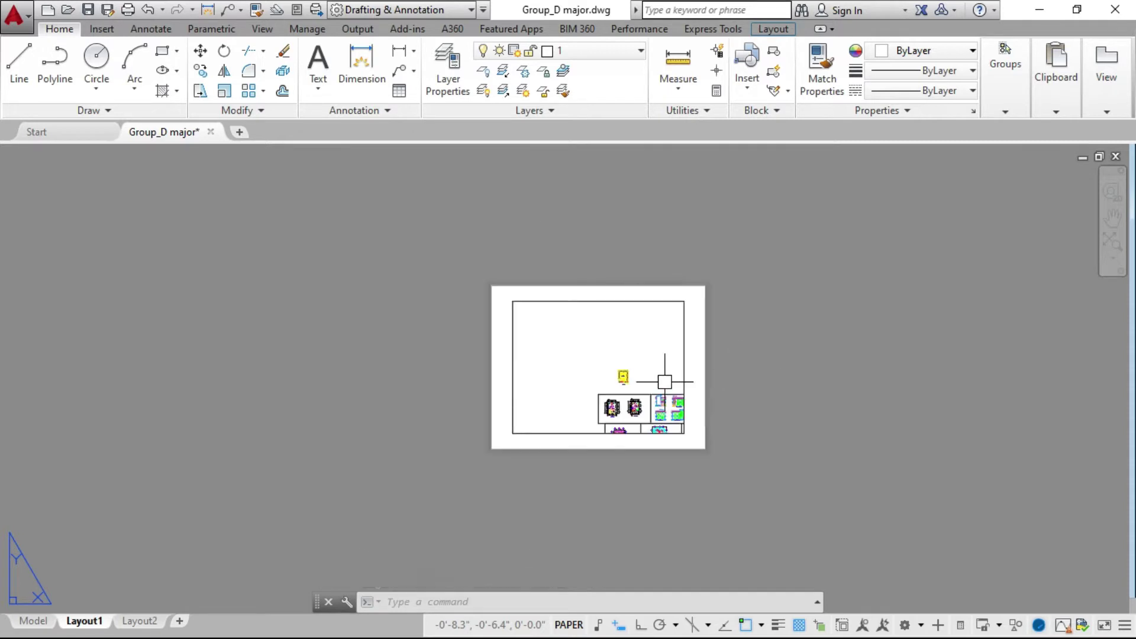
scroll(665, 380, up, 1)
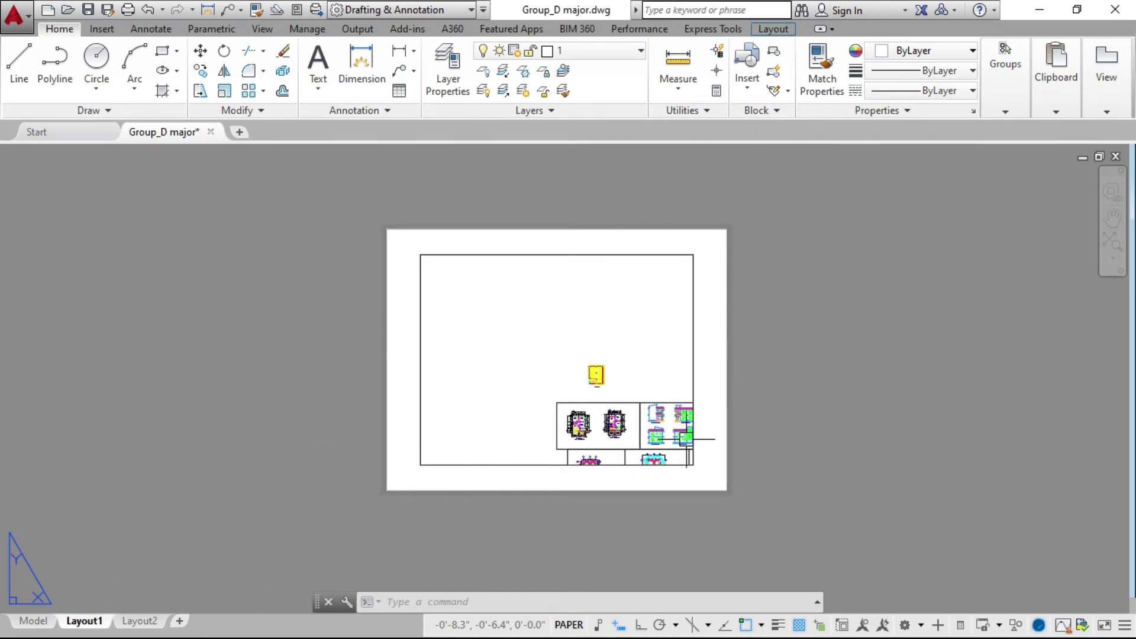
scroll(545, 255, up, 2)
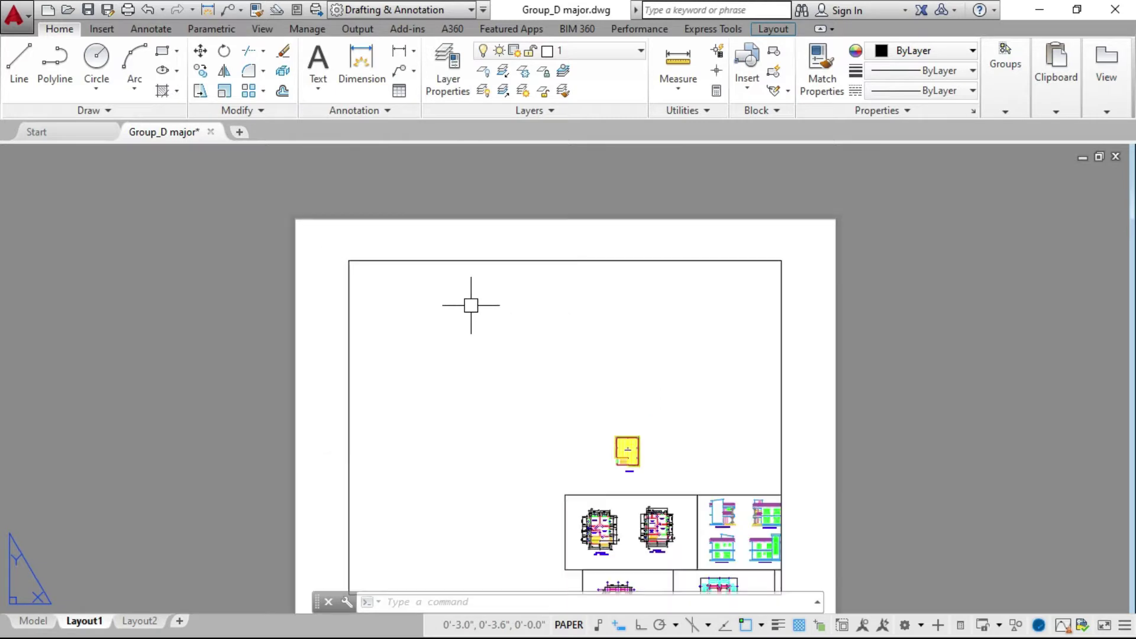
scroll(492, 290, down, 2)
click(514, 273)
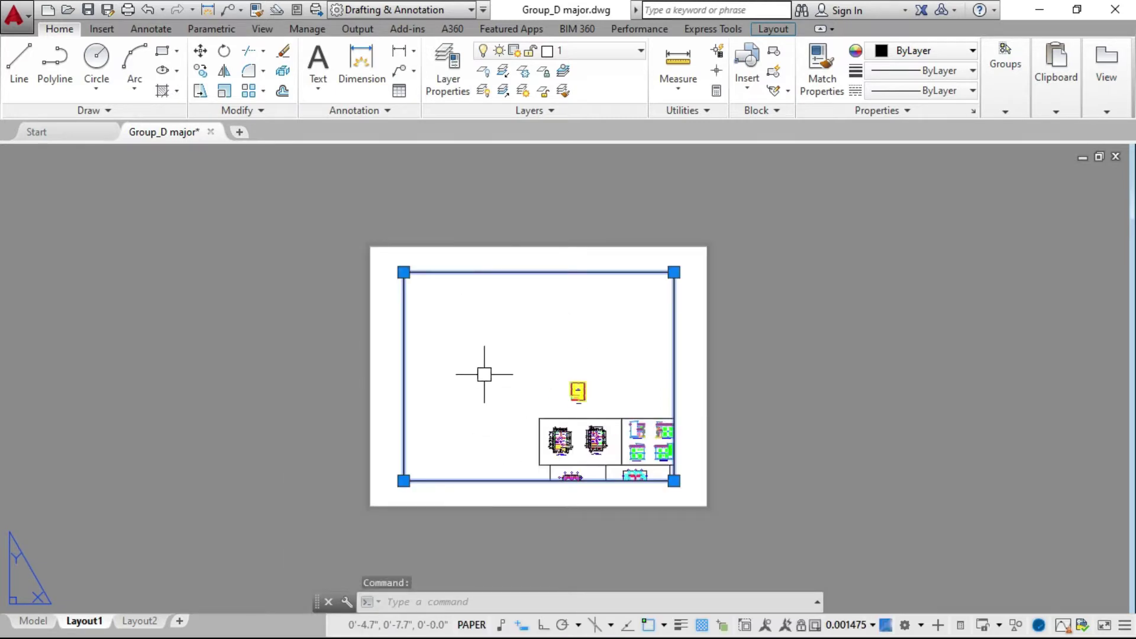
key(Delete)
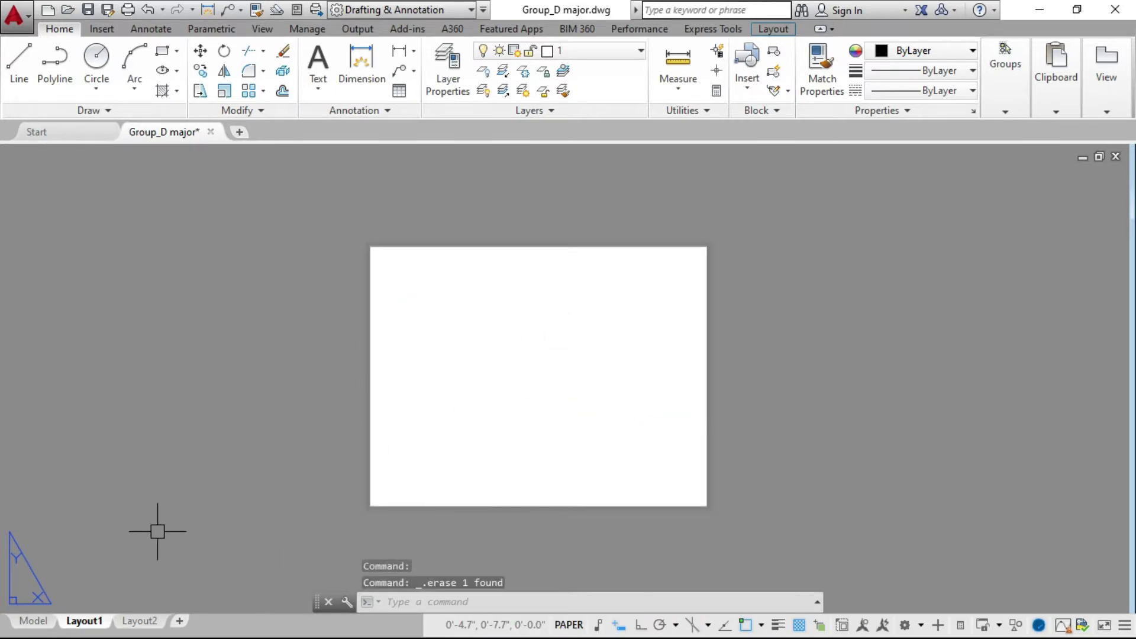
Step: Modify the page setup of Layout1 to use A4 paper in portrait orientation
right_click(73, 621)
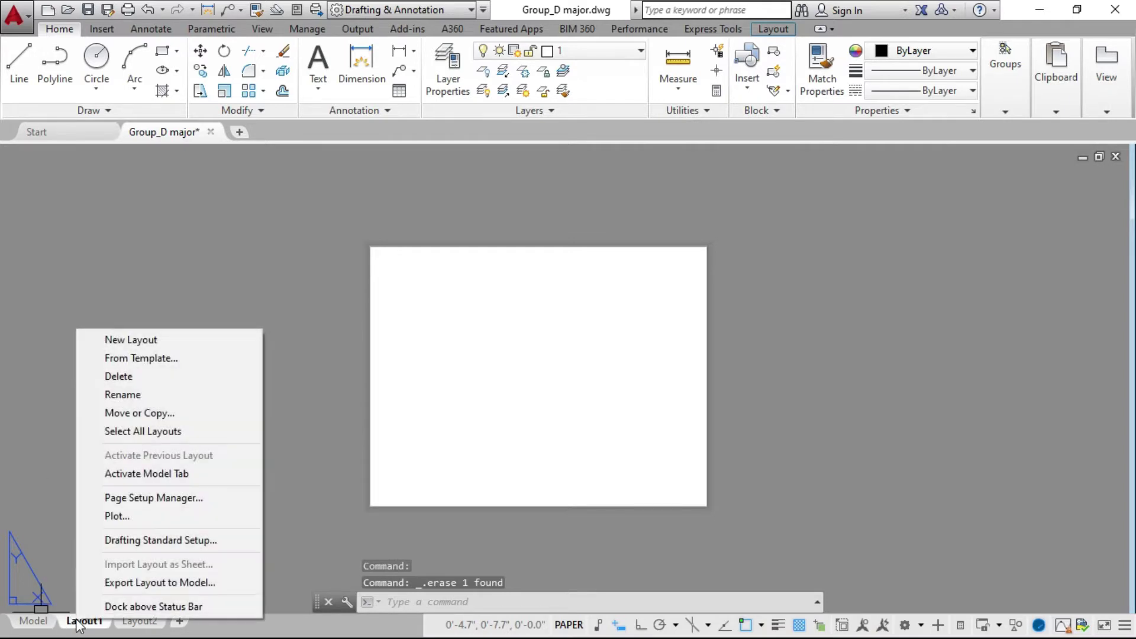
click(116, 499)
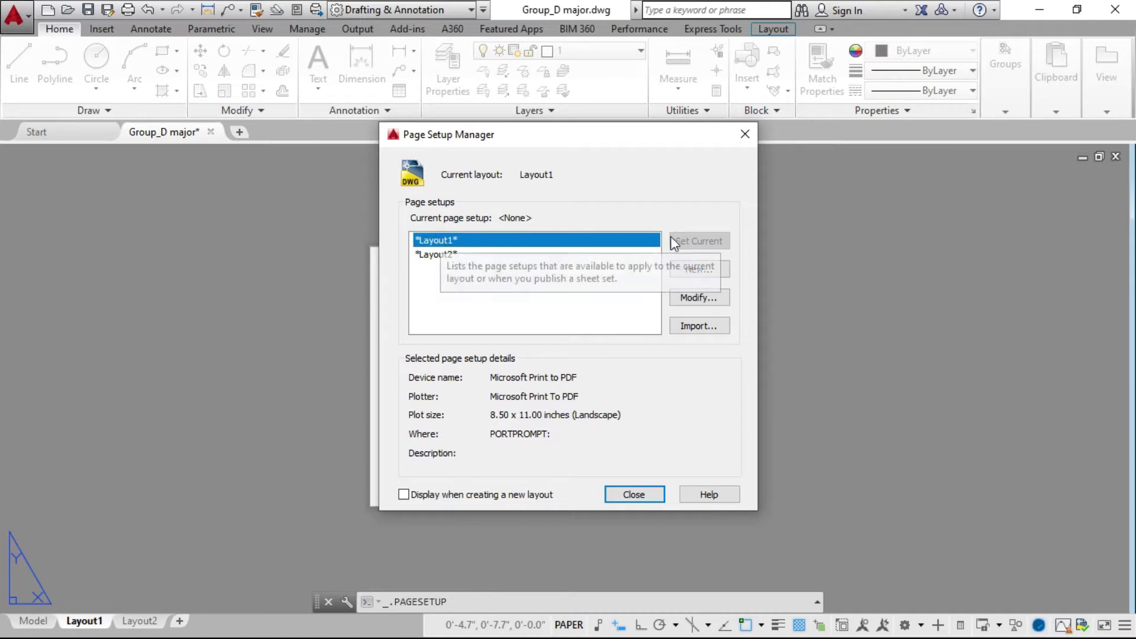
click(698, 298)
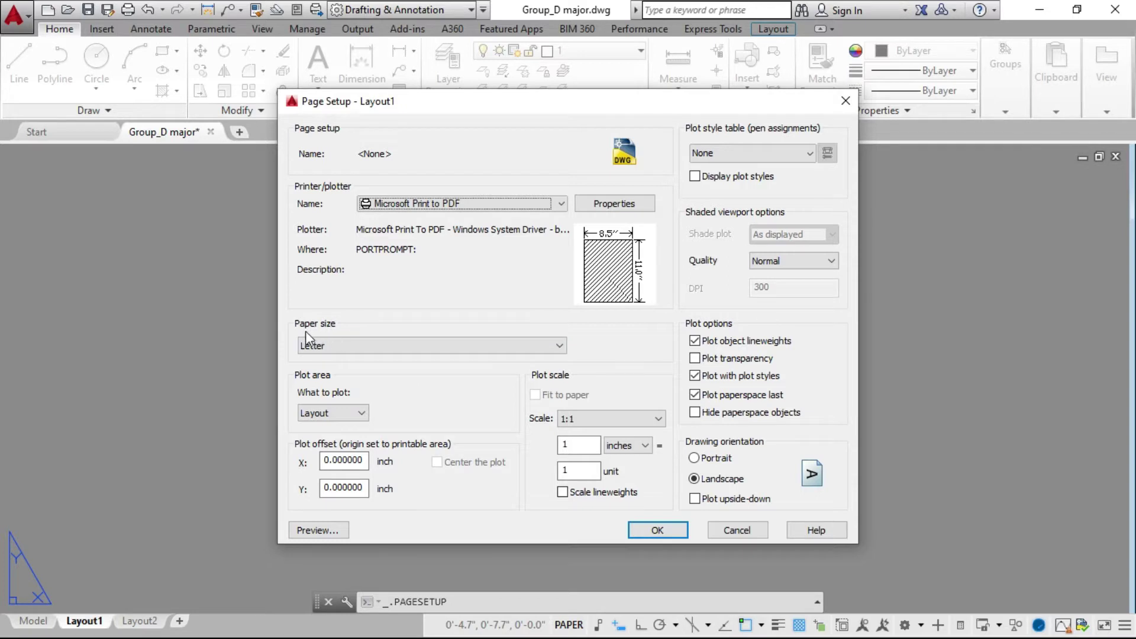
click(381, 345)
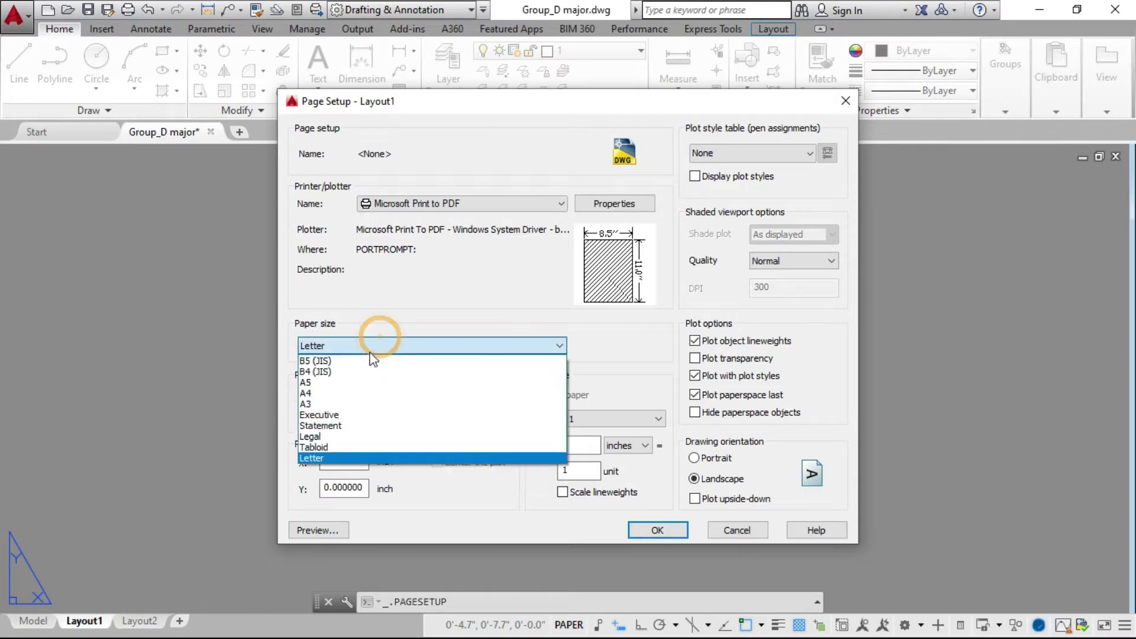
click(344, 393)
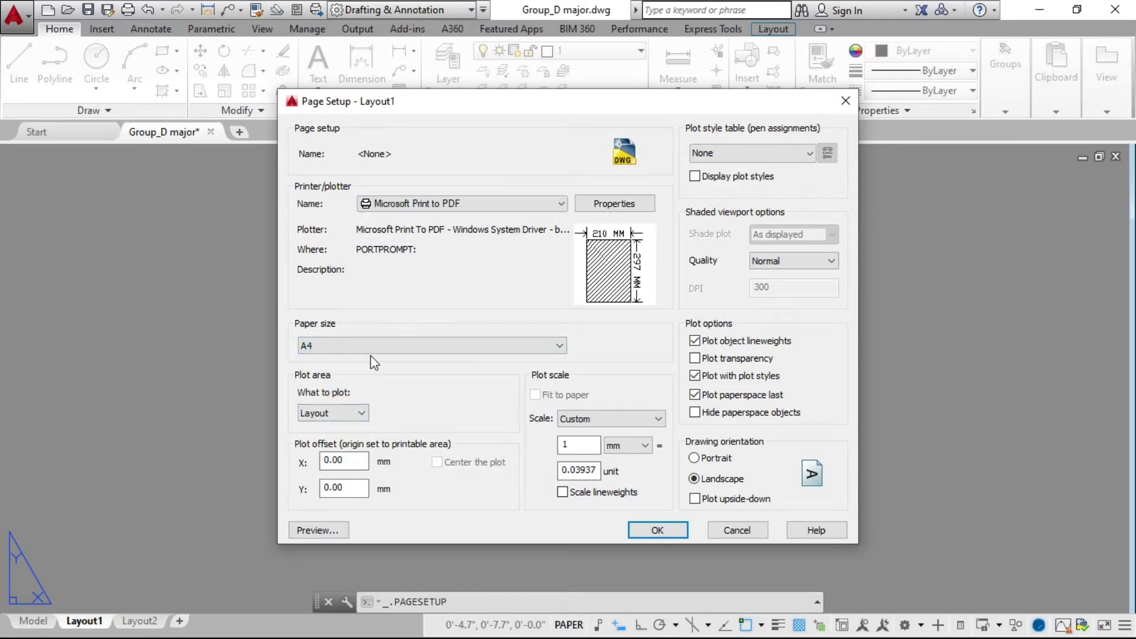
click(695, 458)
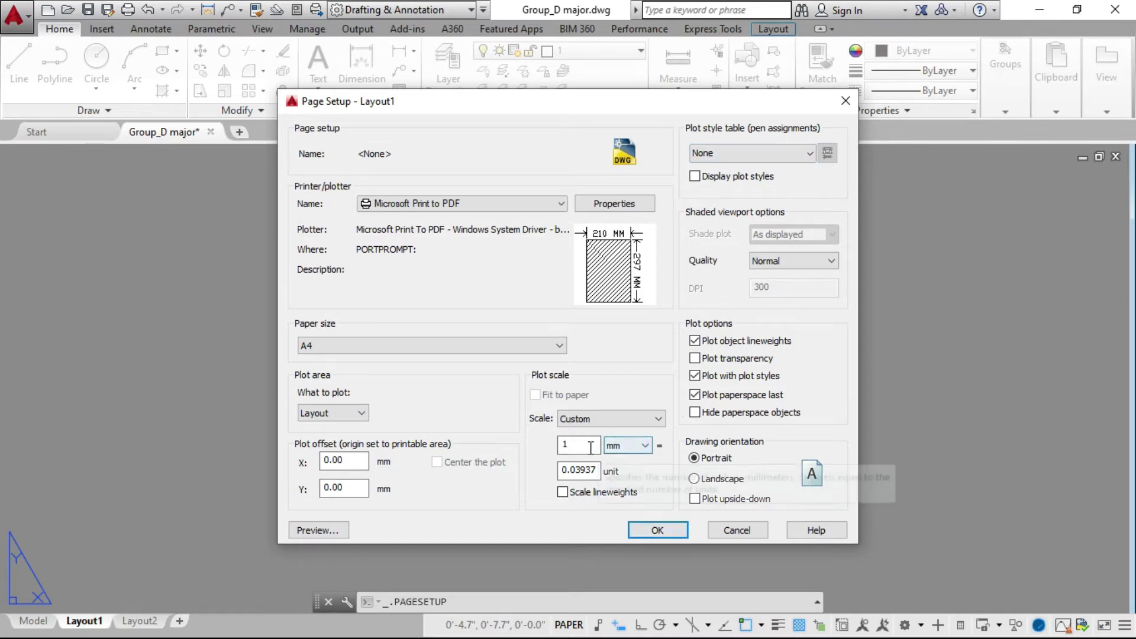
Step: Set the plot scale units of Layout1 to inches, apply the page setup and close the Page Setup Manager
click(644, 446)
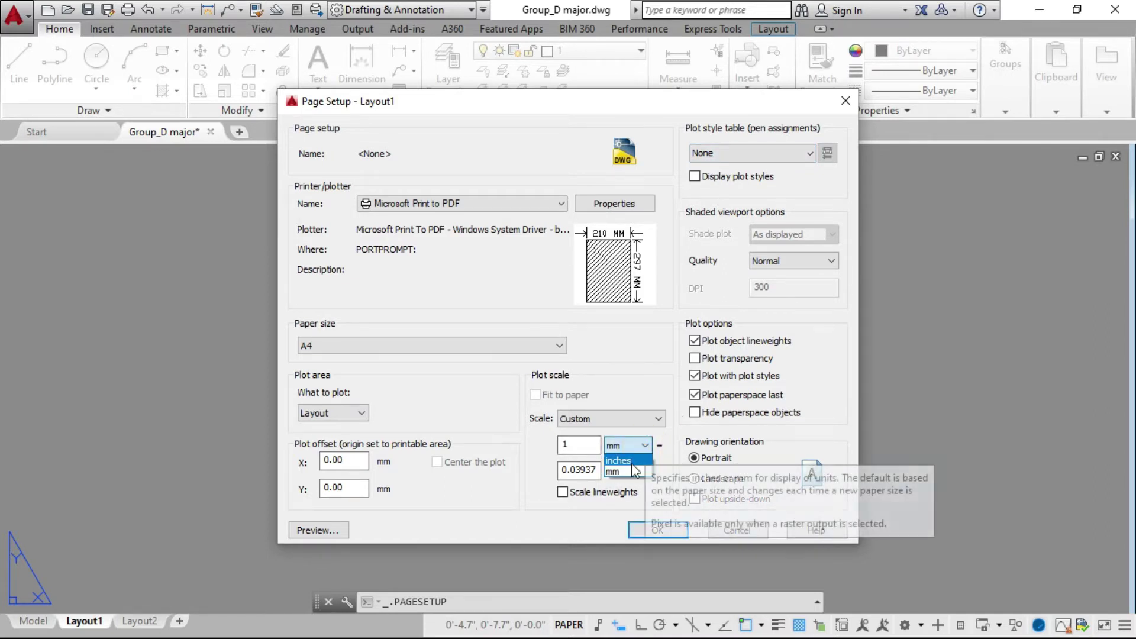
click(638, 461)
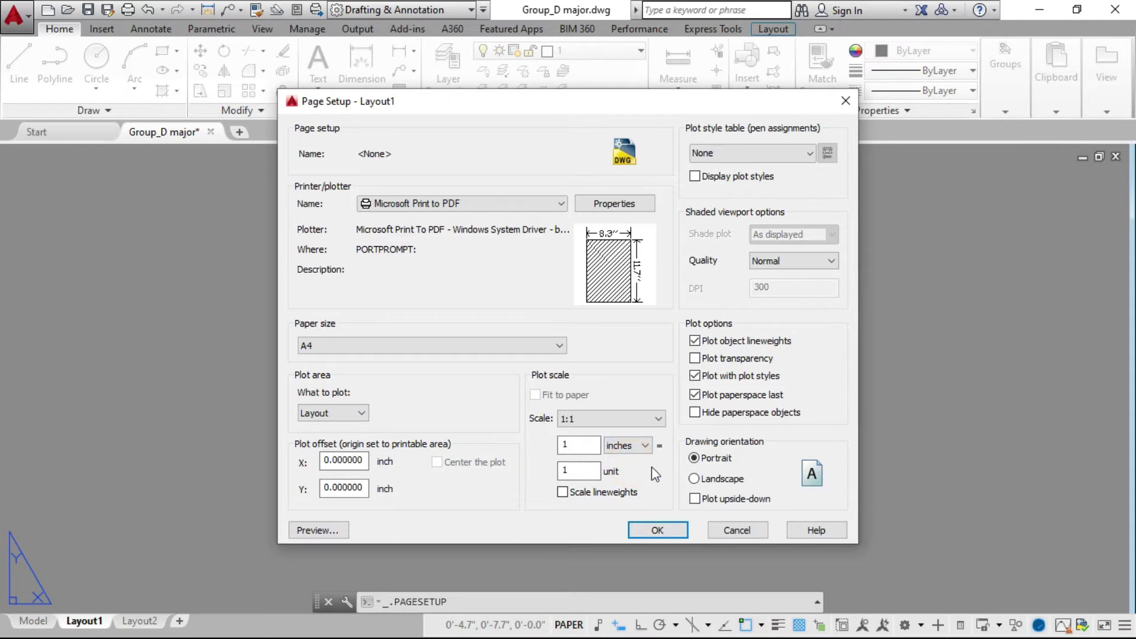
click(657, 531)
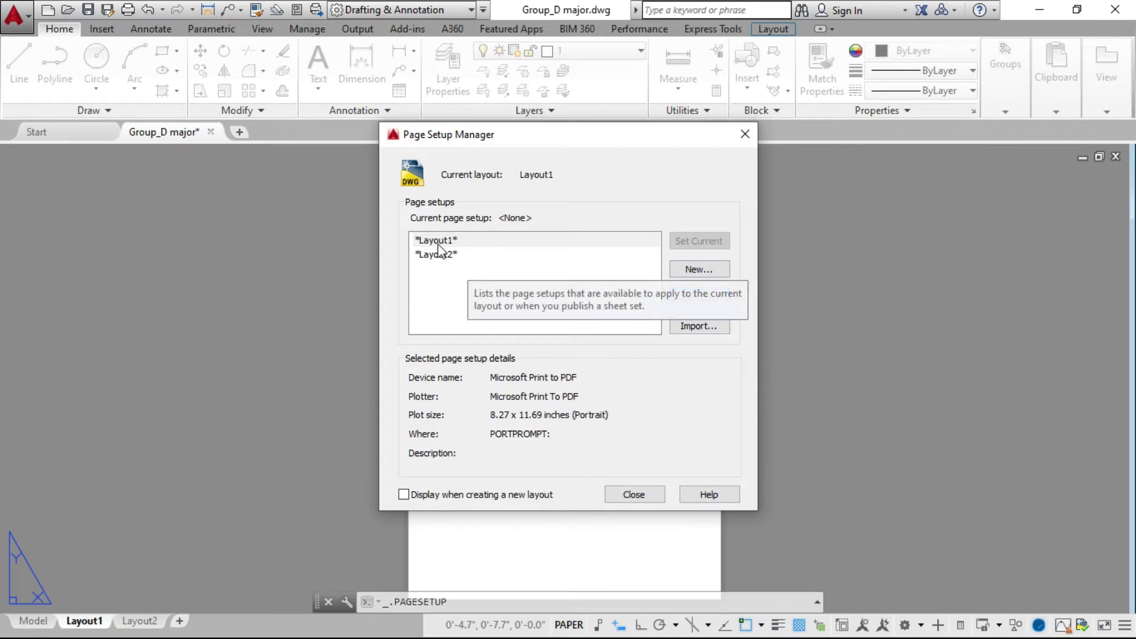
click(475, 244)
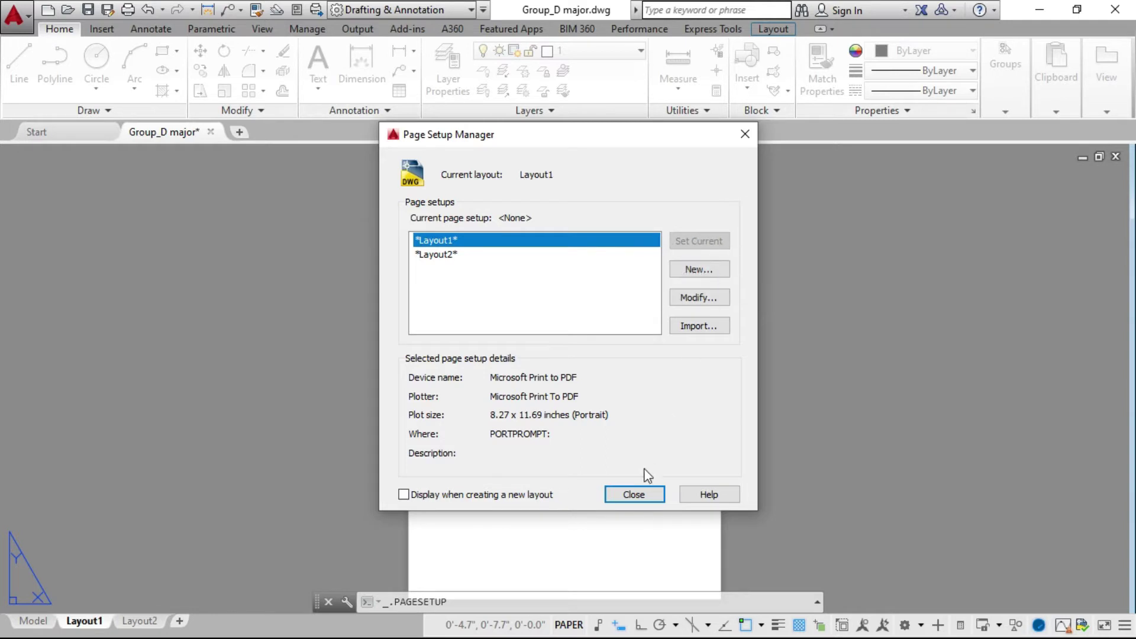
click(640, 494)
scroll(615, 355, down, 4)
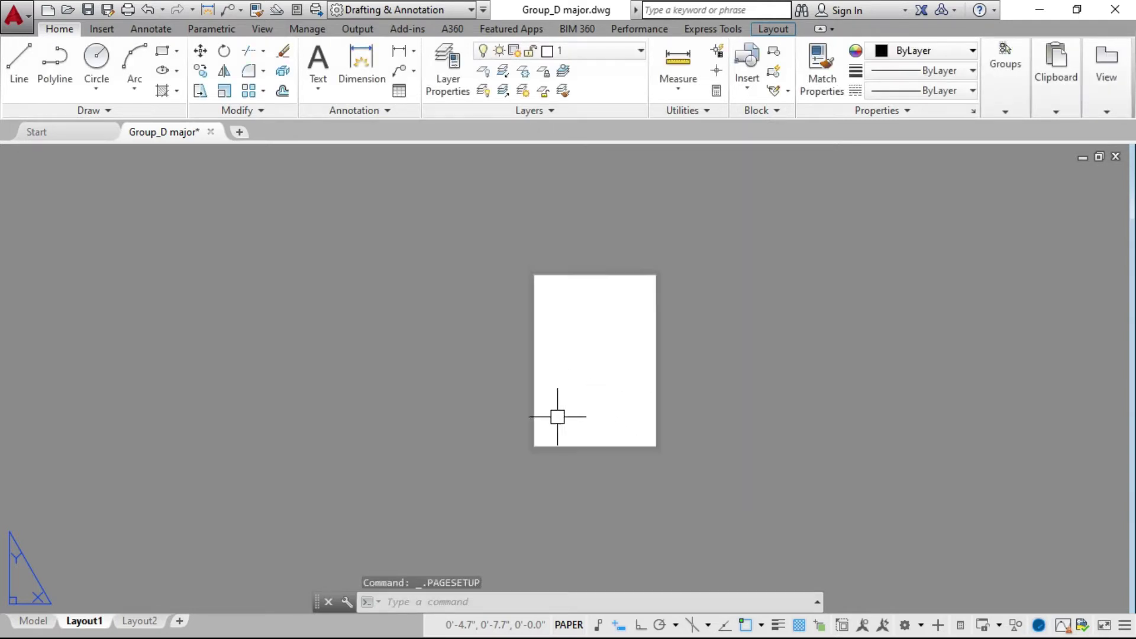
scroll(560, 416, up, 4)
scroll(496, 446, down, 2)
scroll(624, 299, up, 2)
scroll(560, 328, down, 2)
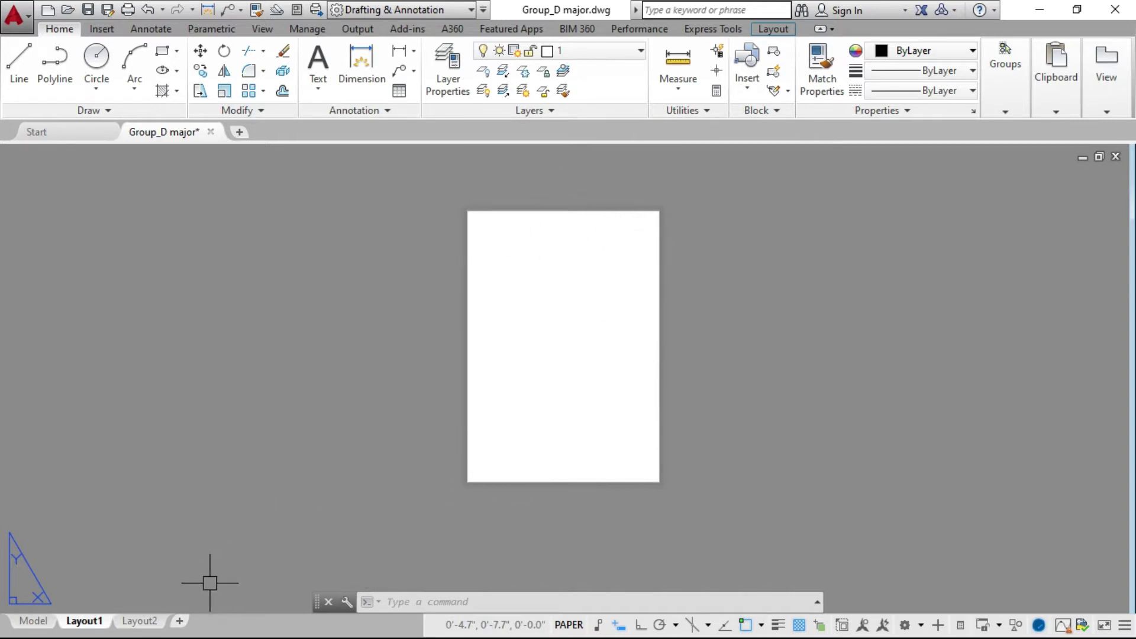
Step: Delete Layout2 from the drawing and confirm its permanent removal
click(142, 621)
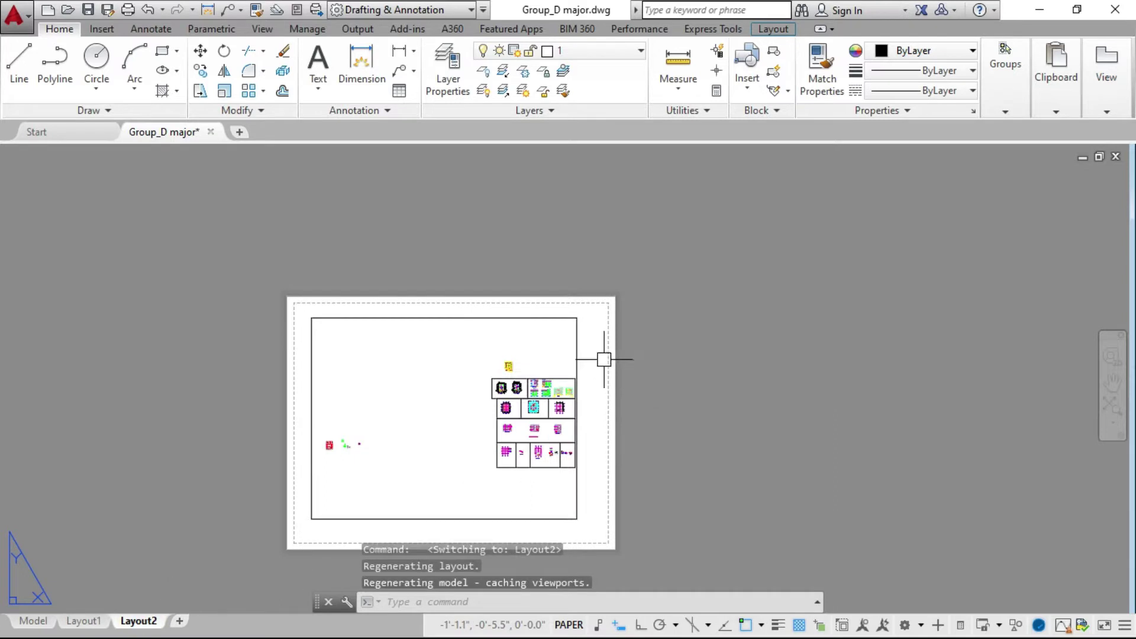
scroll(587, 339, down, 2)
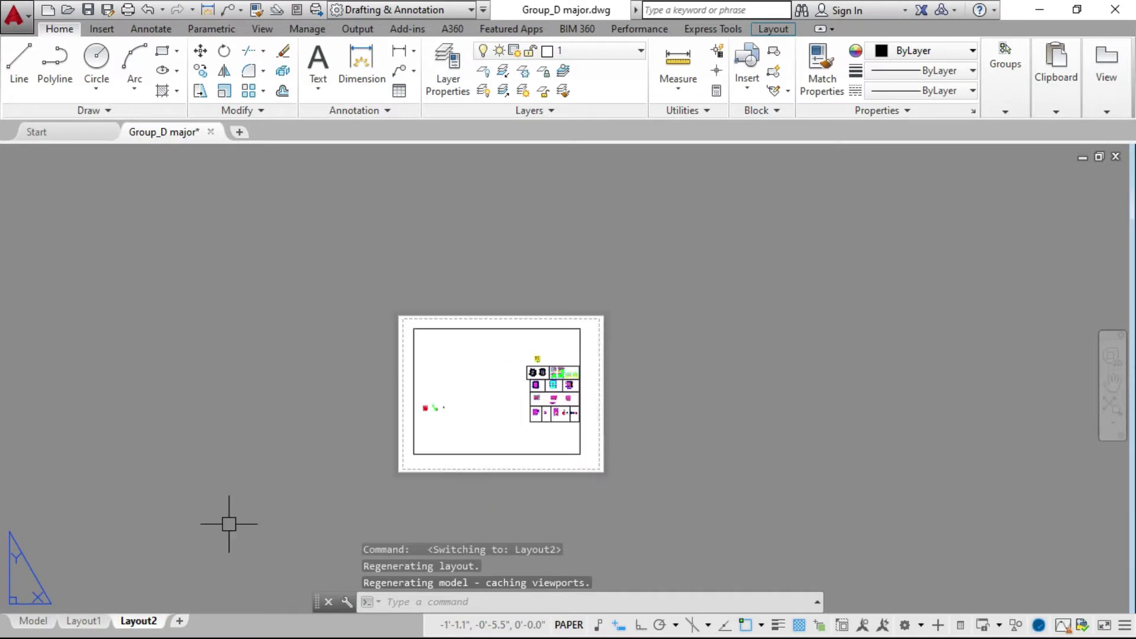
right_click(142, 620)
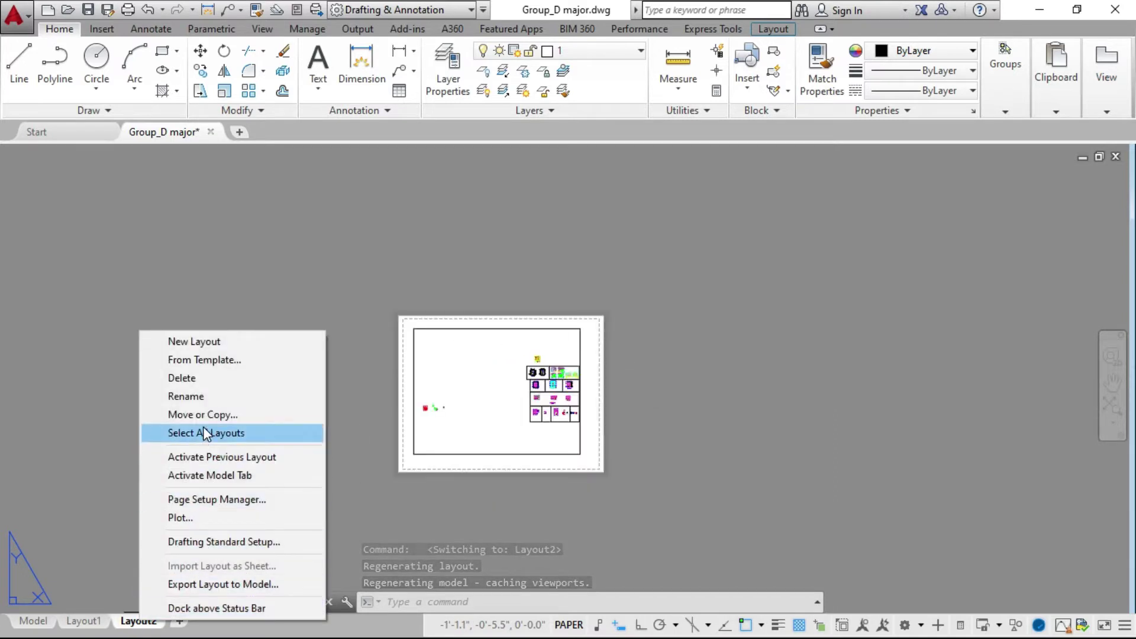
click(194, 380)
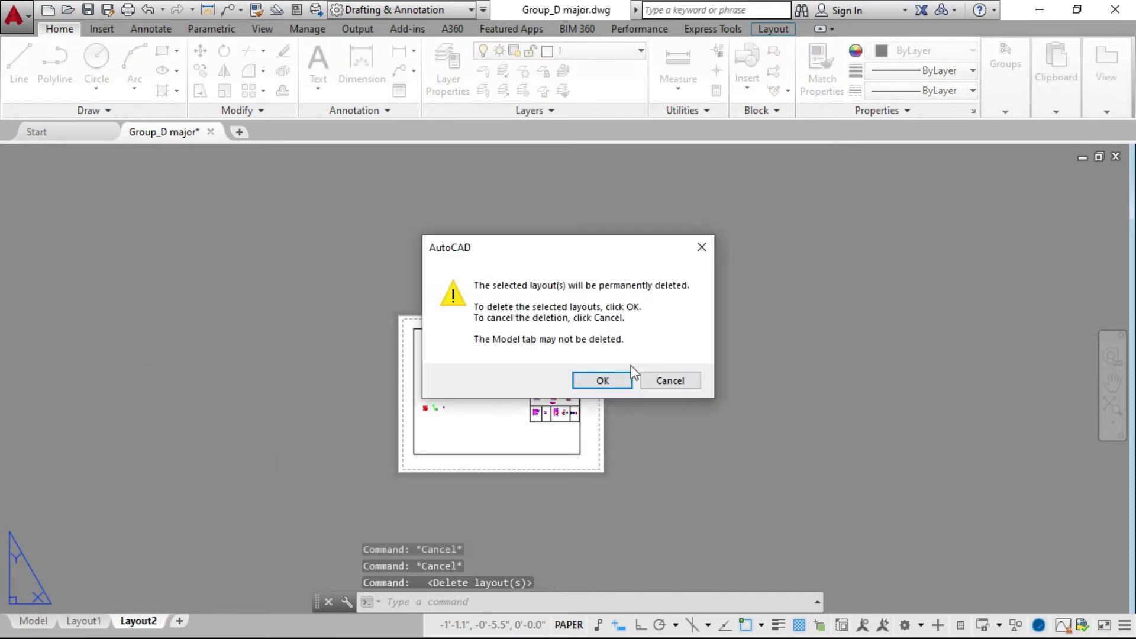
click(616, 378)
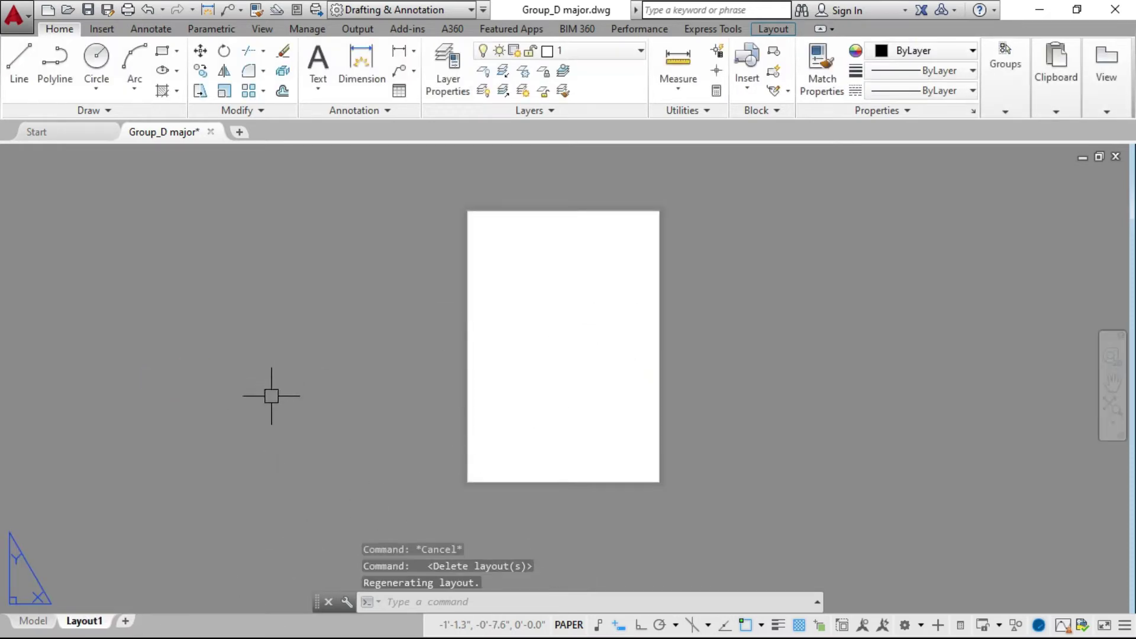
mouse_move(97, 625)
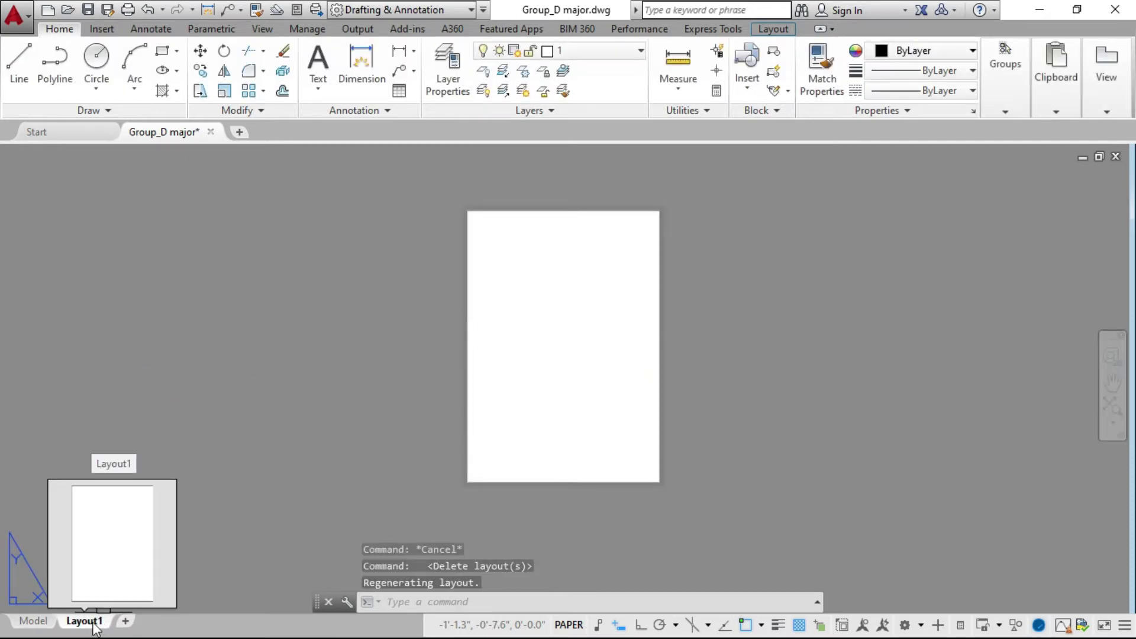
right_click(89, 624)
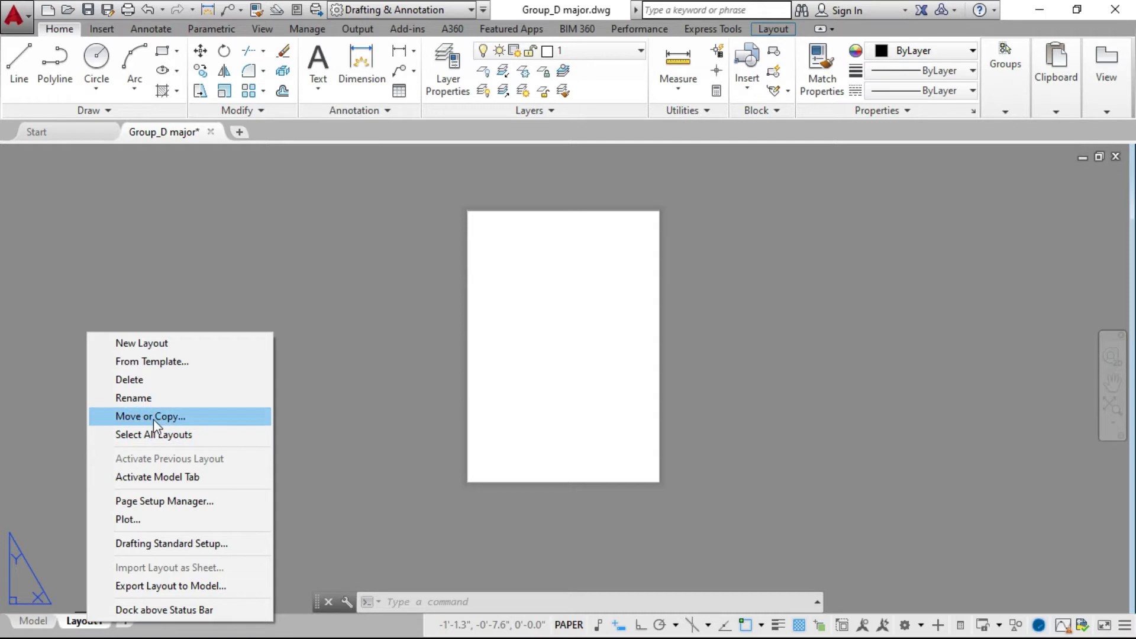
click(60, 386)
click(112, 597)
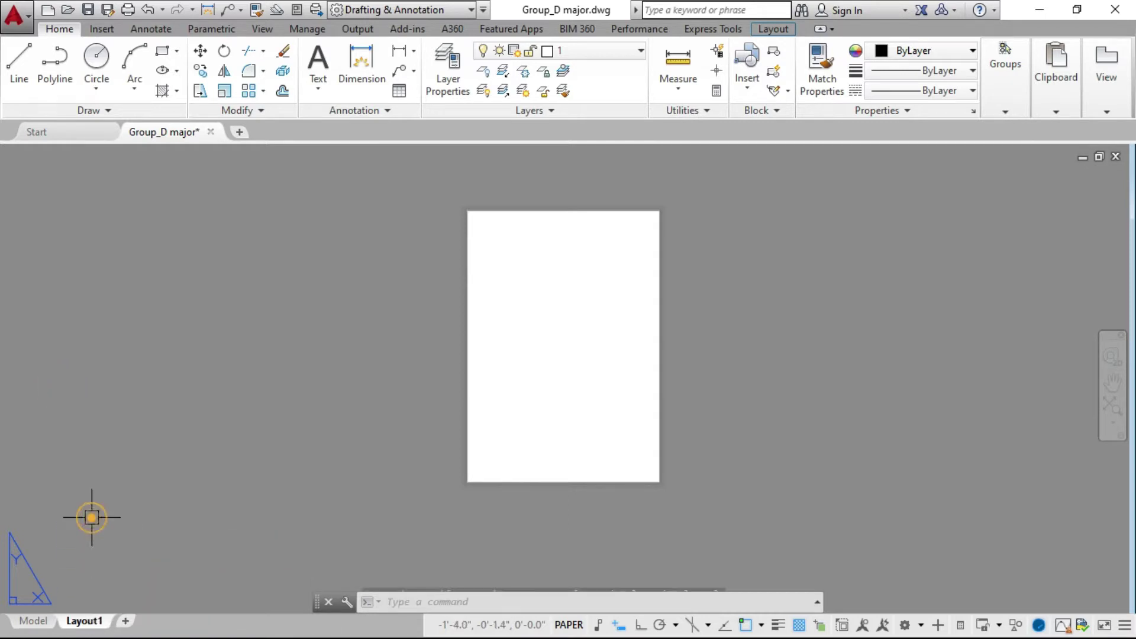
Step: Create a copy of Layout1 and place it before the original layout
right_click(95, 626)
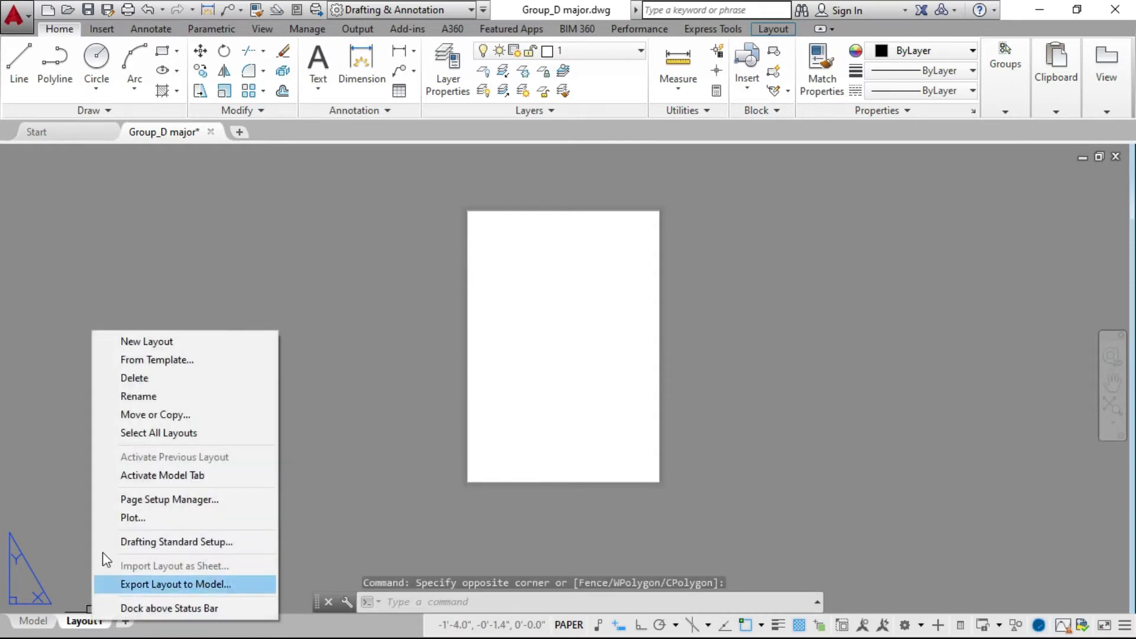
click(154, 415)
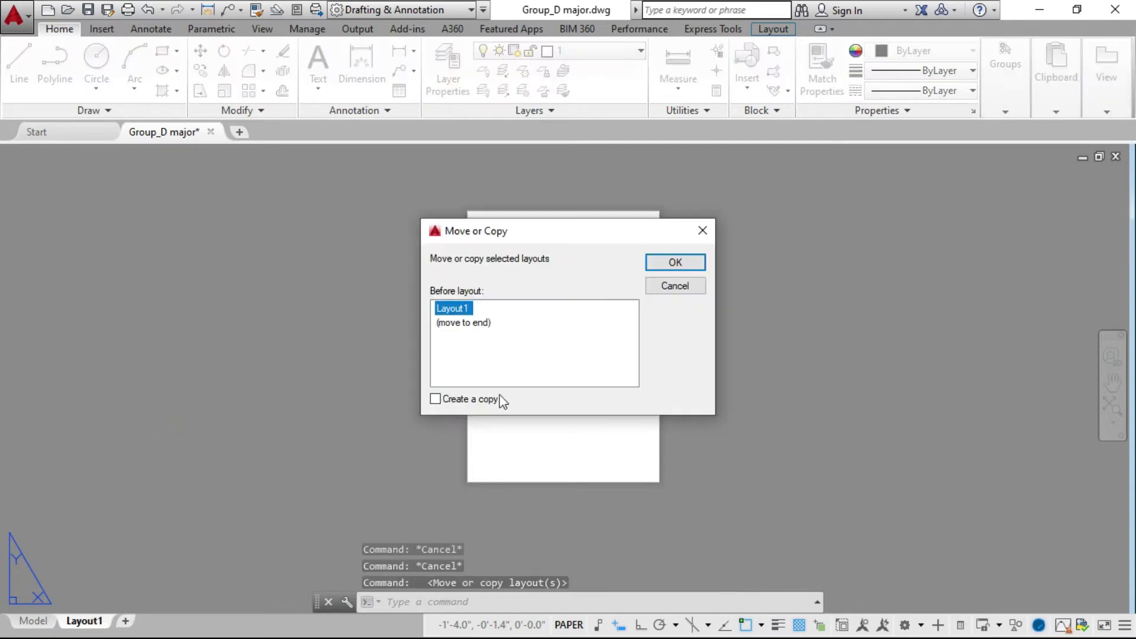
click(450, 400)
click(695, 260)
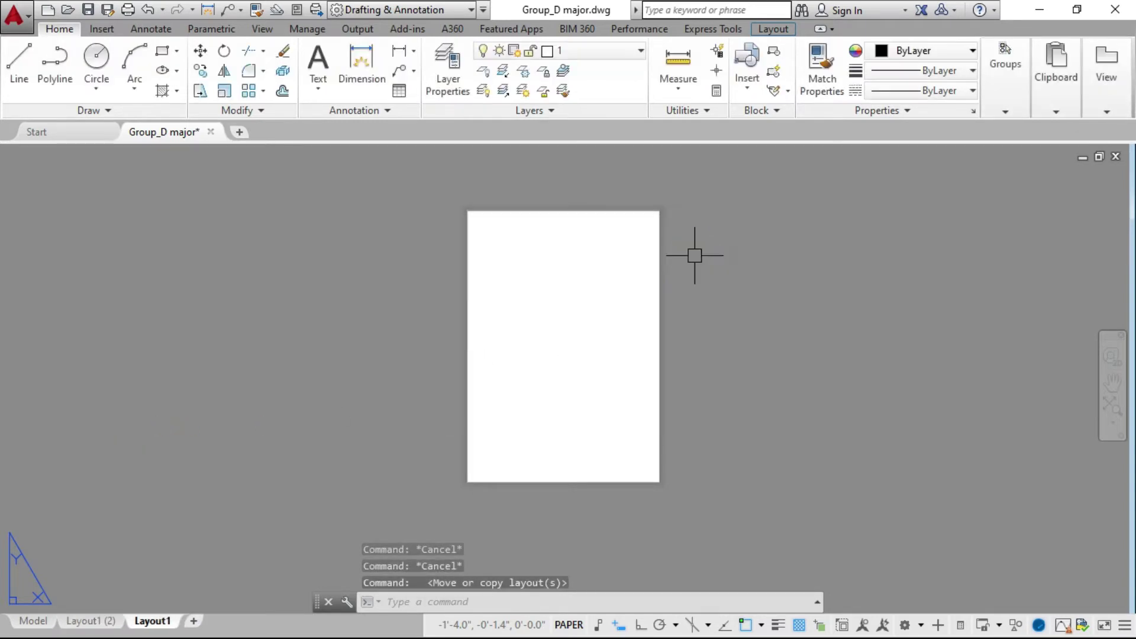
Step: Create a second copy of Layout1 and place it before the first copy
mouse_move(69, 627)
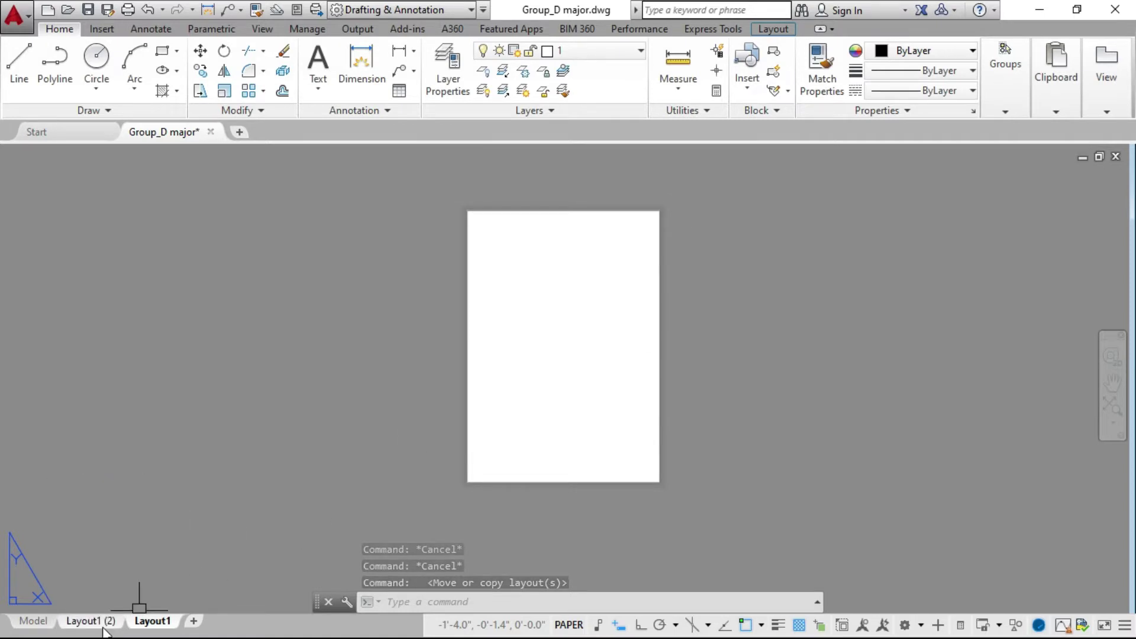
click(104, 621)
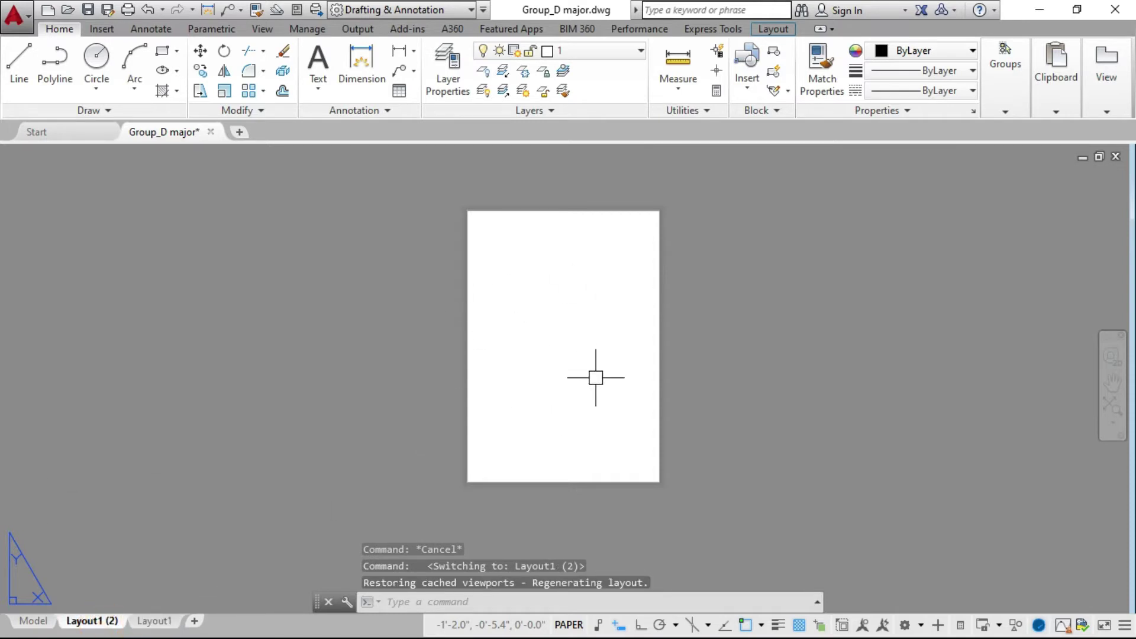
click(153, 622)
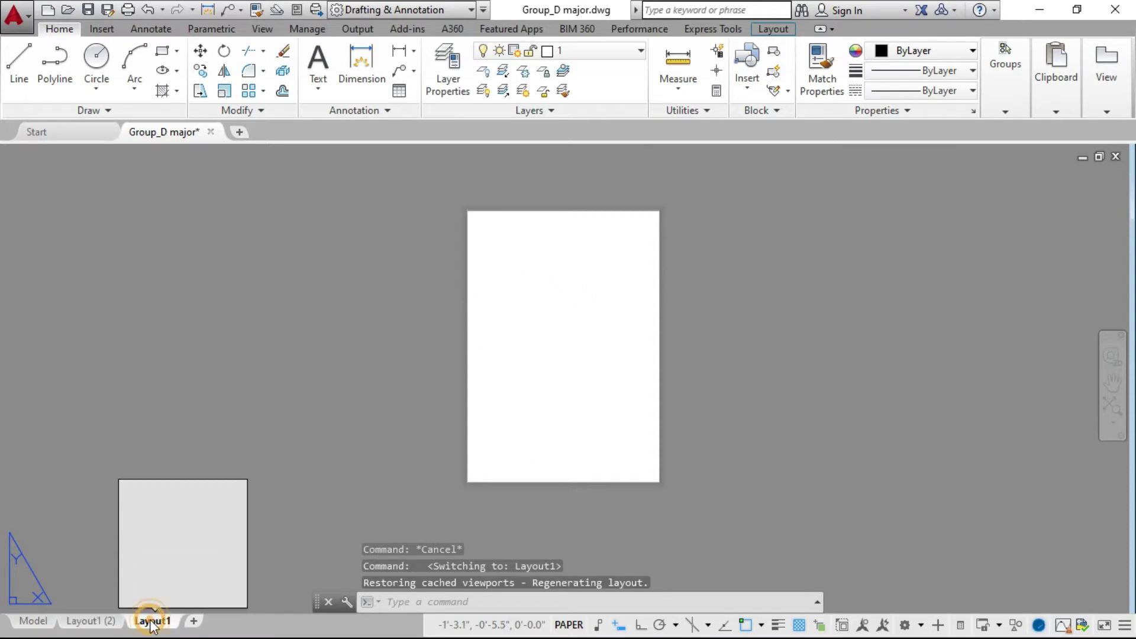
click(91, 621)
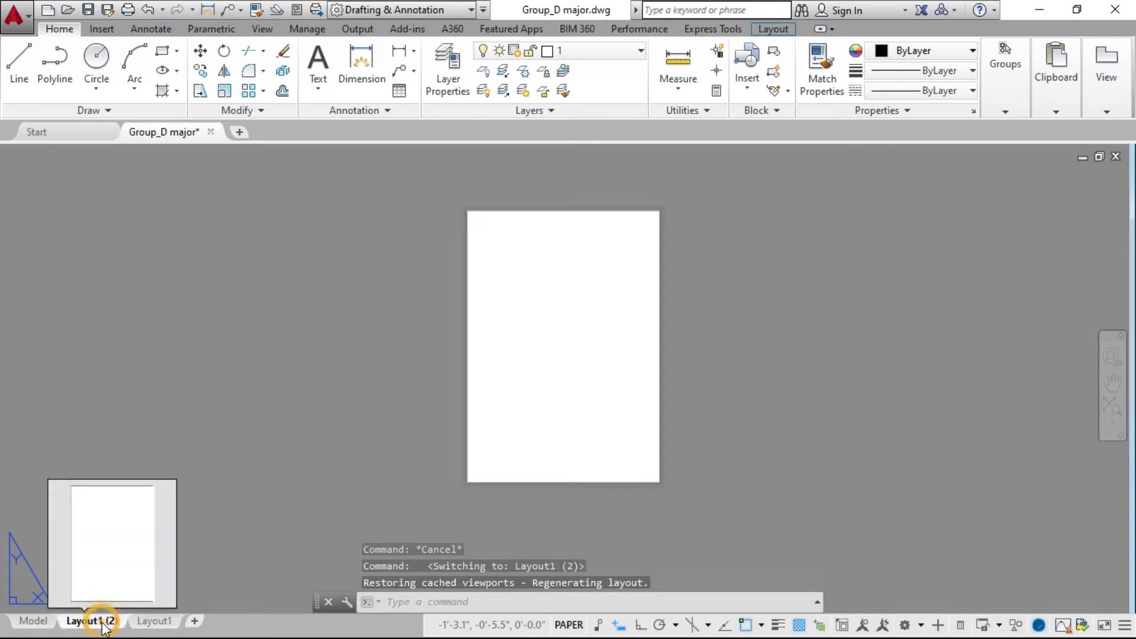
click(143, 625)
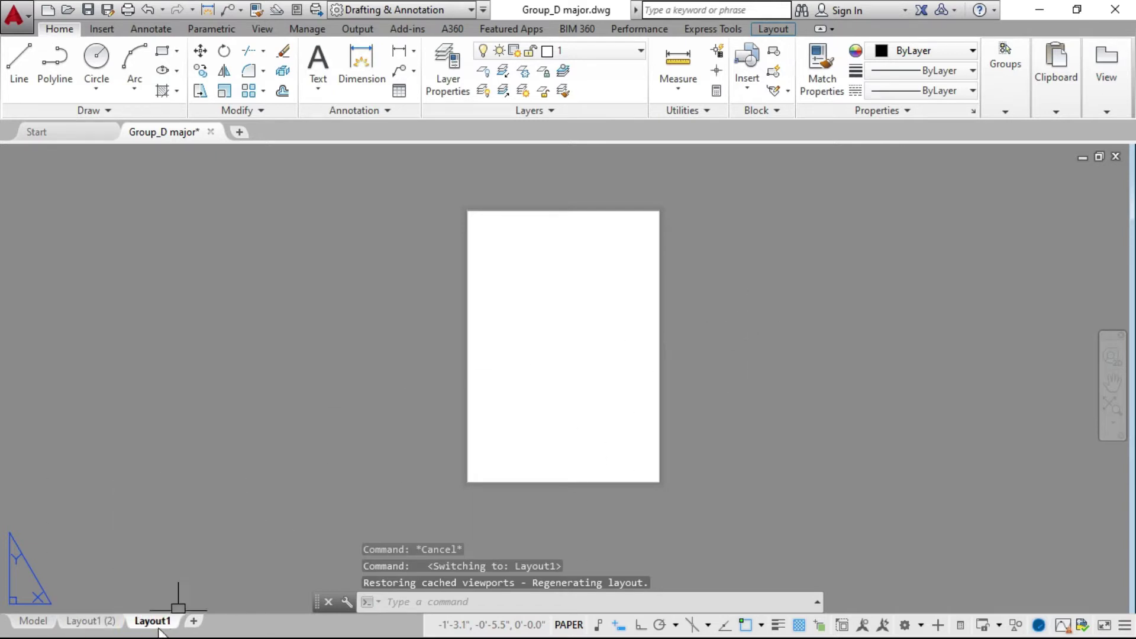
right_click(158, 631)
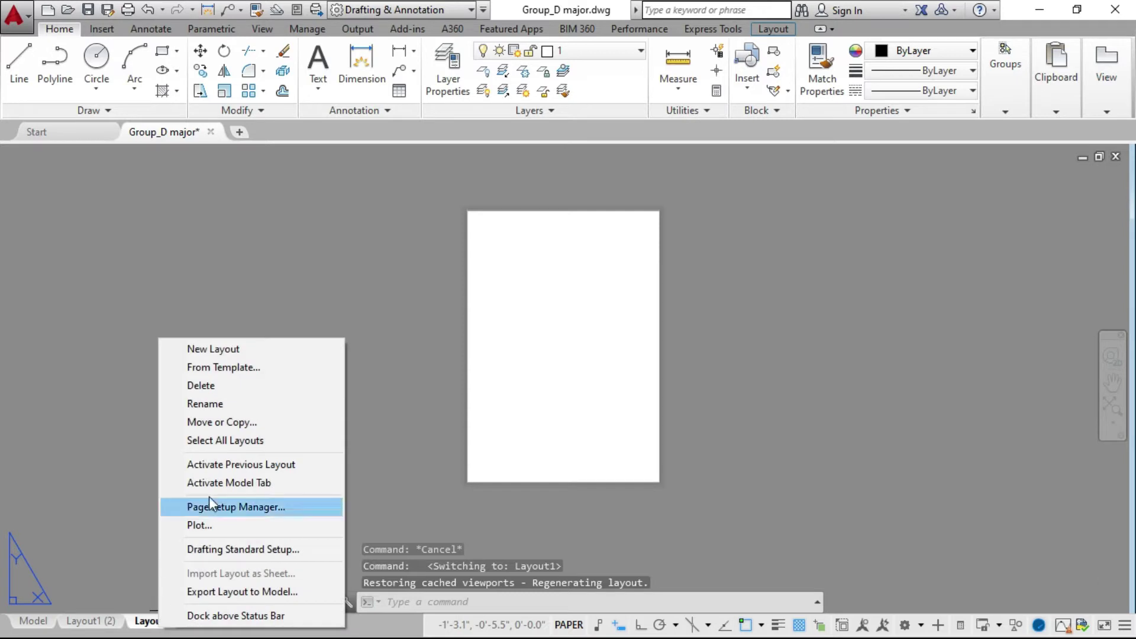
click(217, 422)
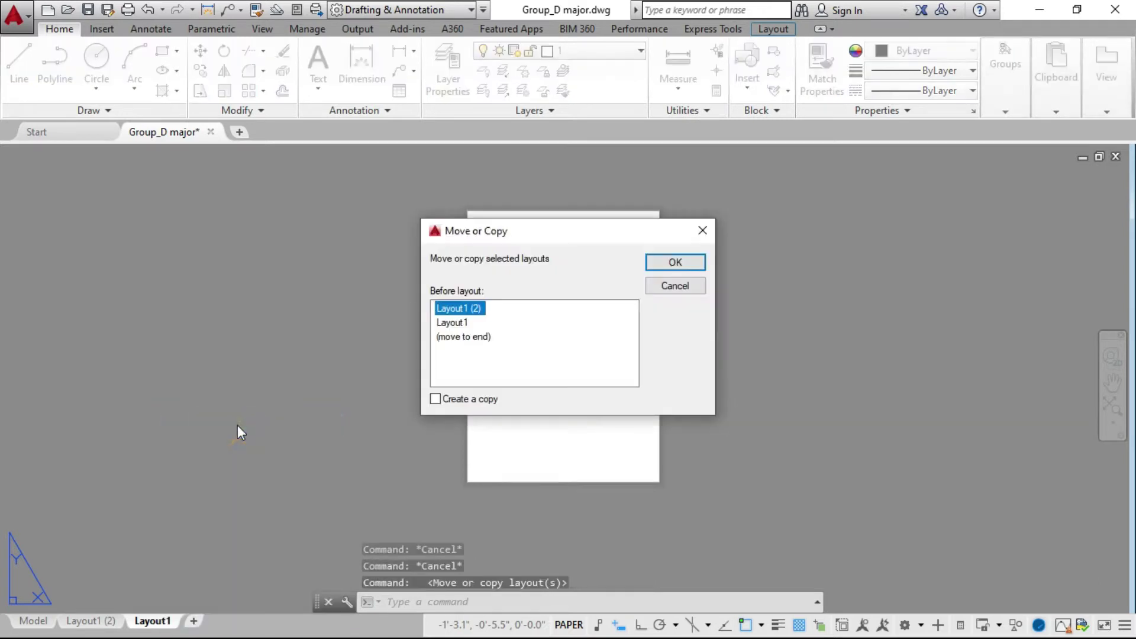
click(448, 399)
click(674, 264)
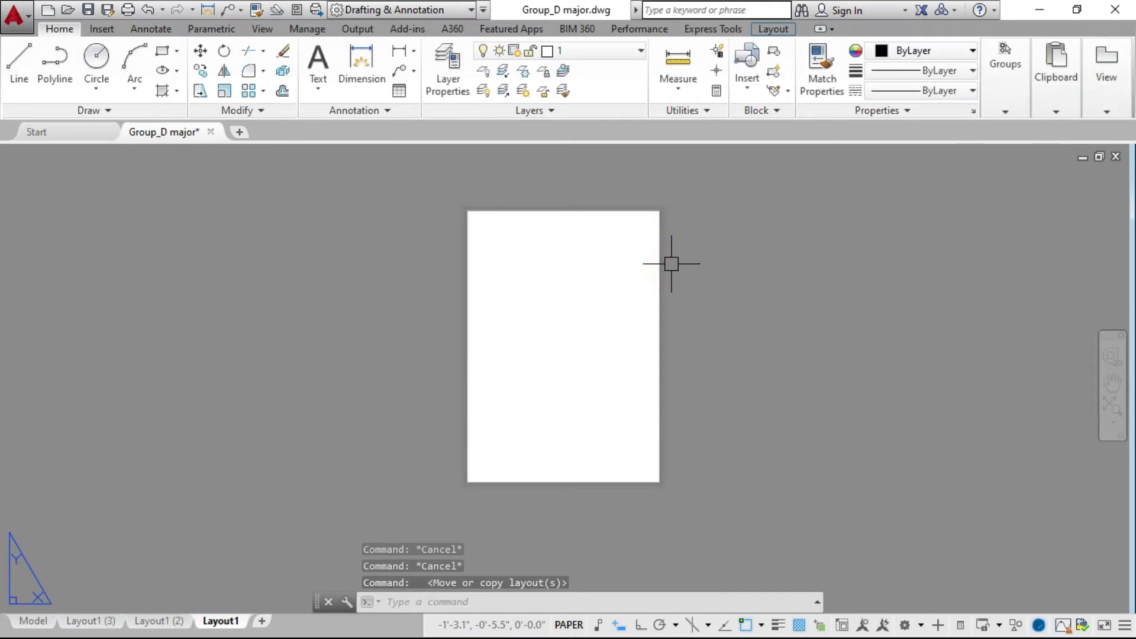
Step: Check the sheets of the two copied layouts and return to Layout1
click(158, 621)
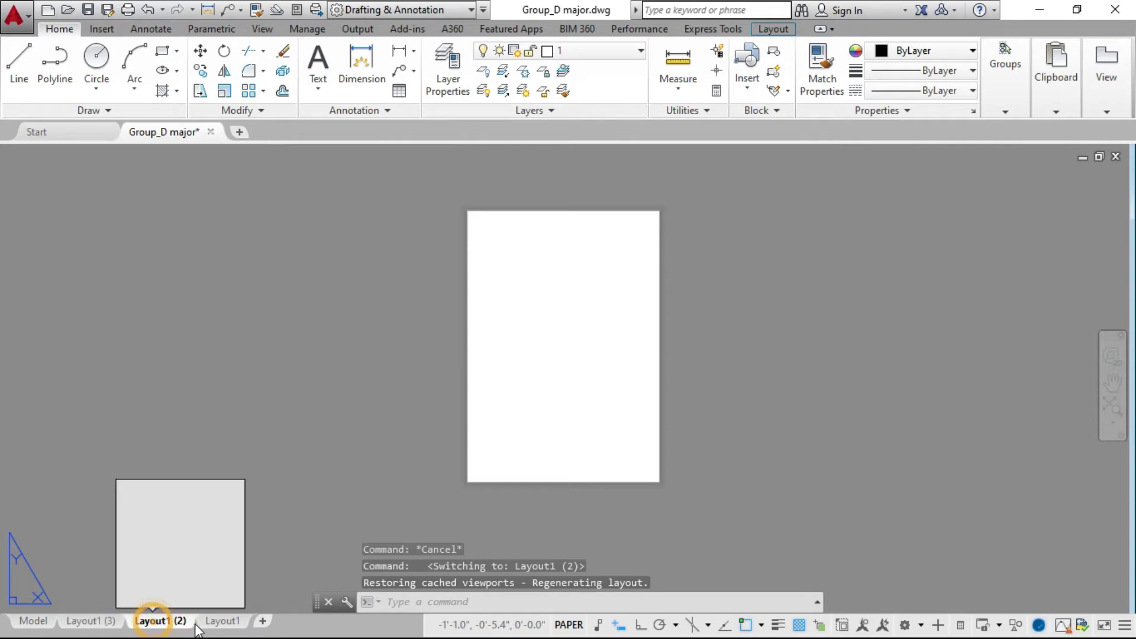
click(151, 621)
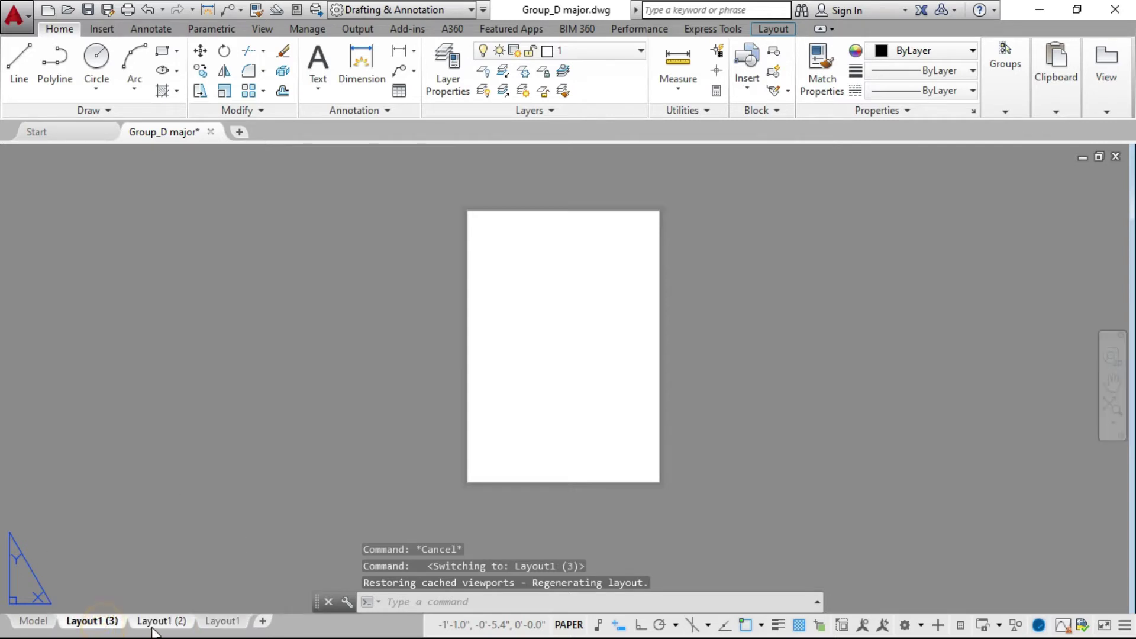
click(208, 623)
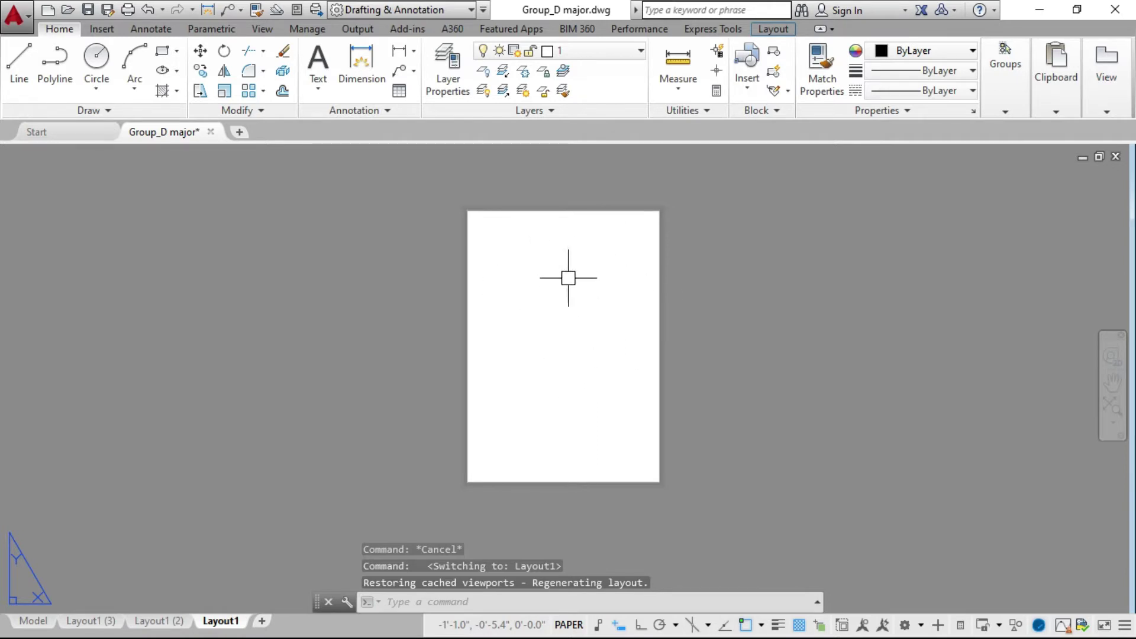
key(Escape)
key(Escape)
key(Escape)
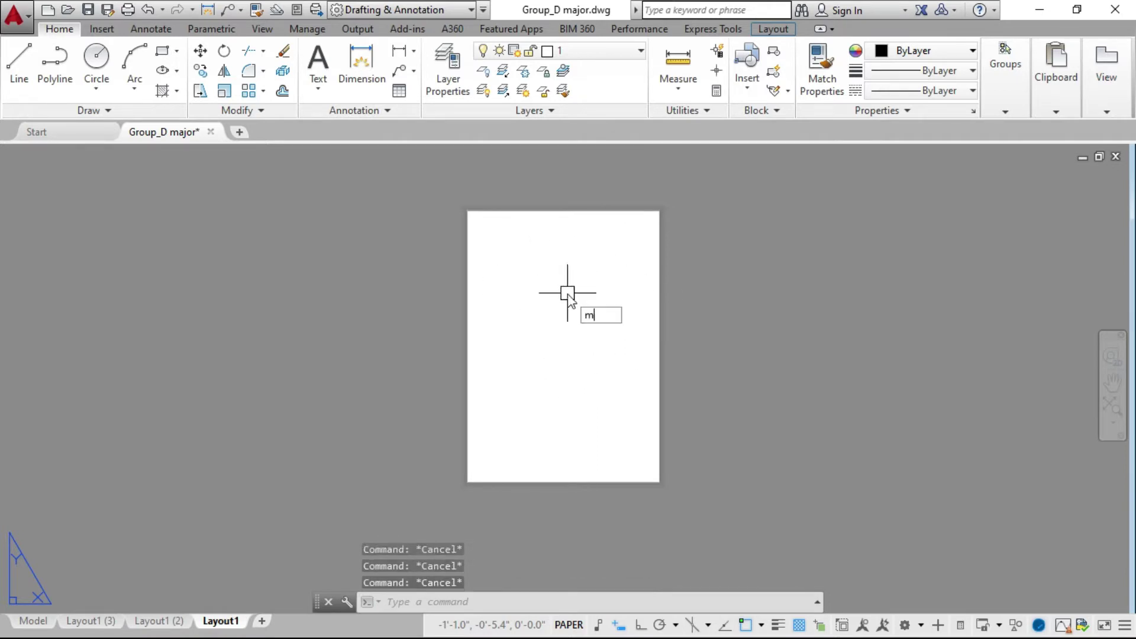
Step: Create a rectangular MVIEW viewport about 7.7 by 11.1 inches on Layout1, just inside the sheet edges
text(mview)
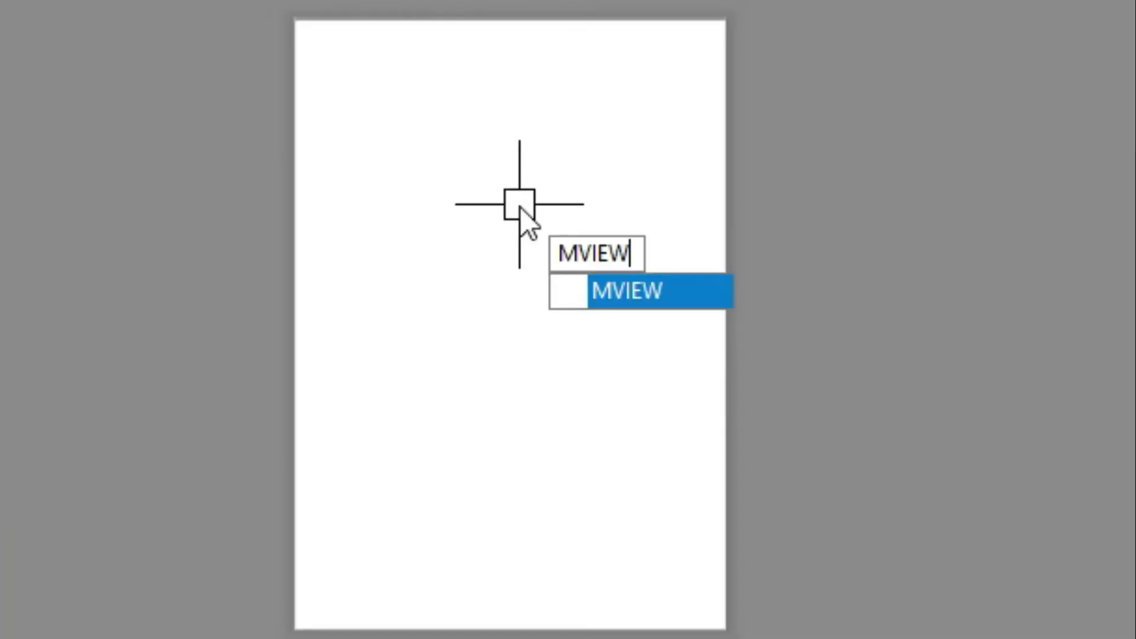
key(Return)
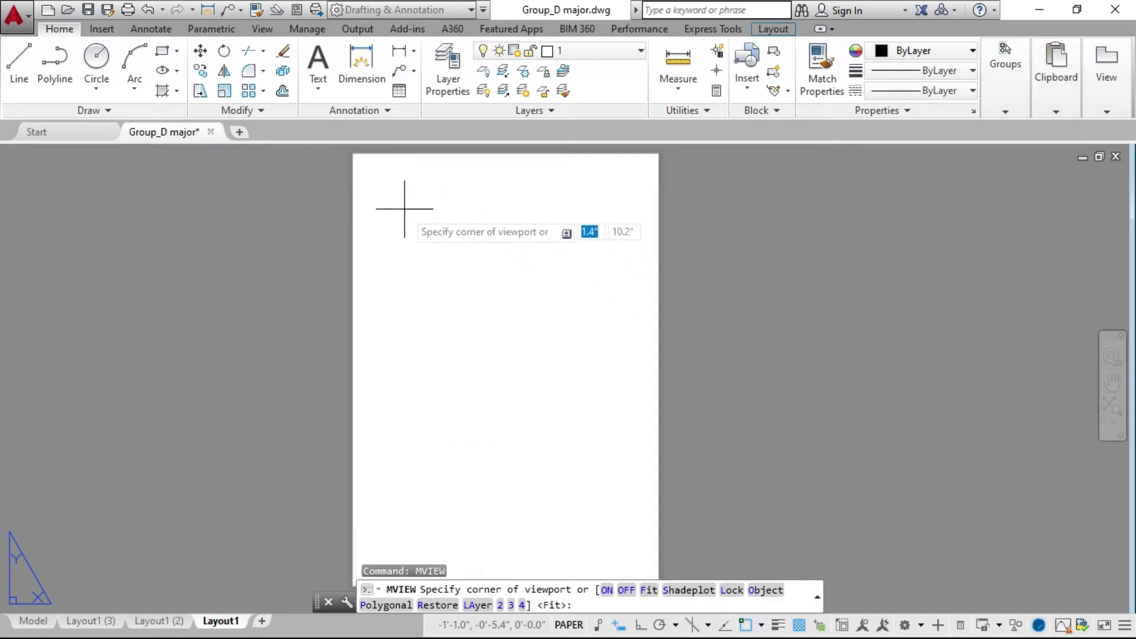
click(364, 162)
scroll(479, 252, down, 2)
scroll(562, 408, up, 3)
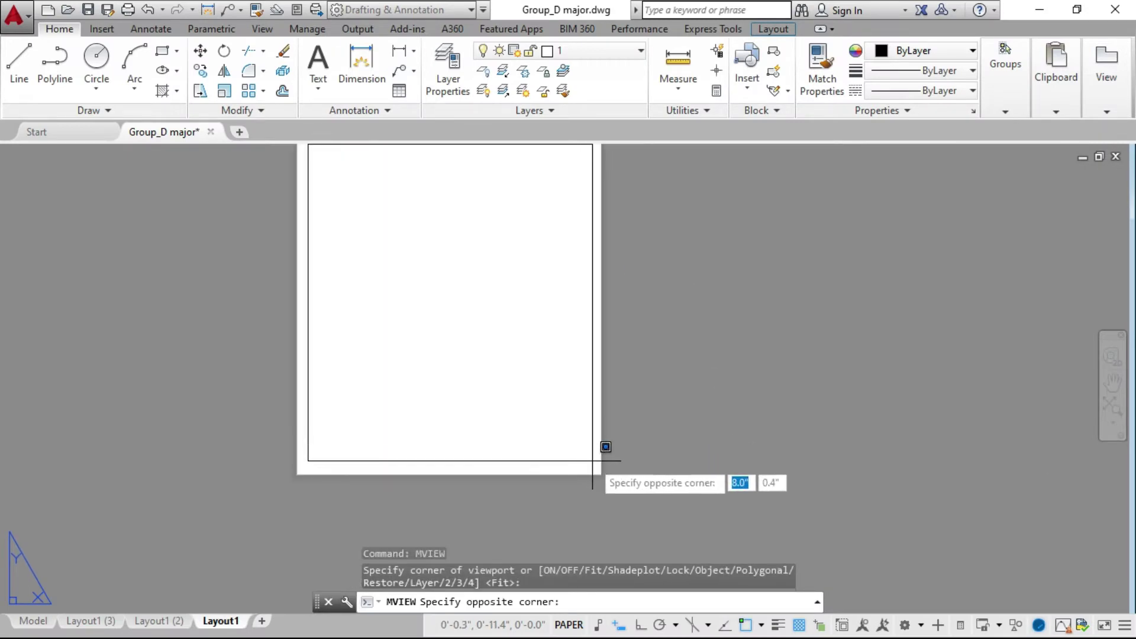
click(593, 462)
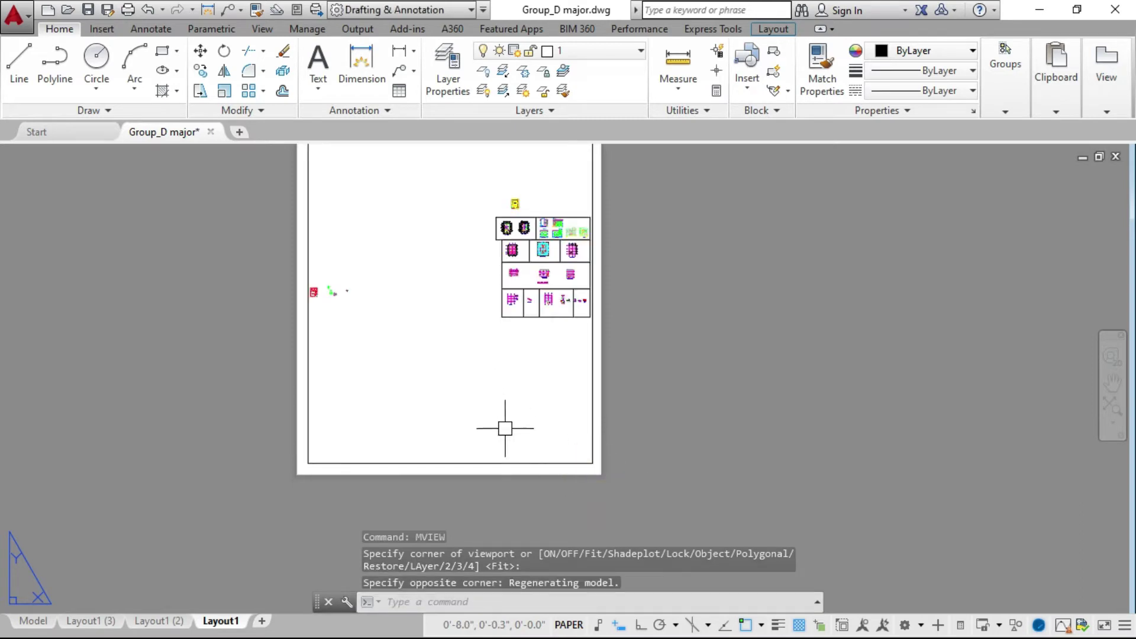
Step: Activate the Layout1 viewport and frame the ground floor plan inside it
scroll(515, 323, down, 1)
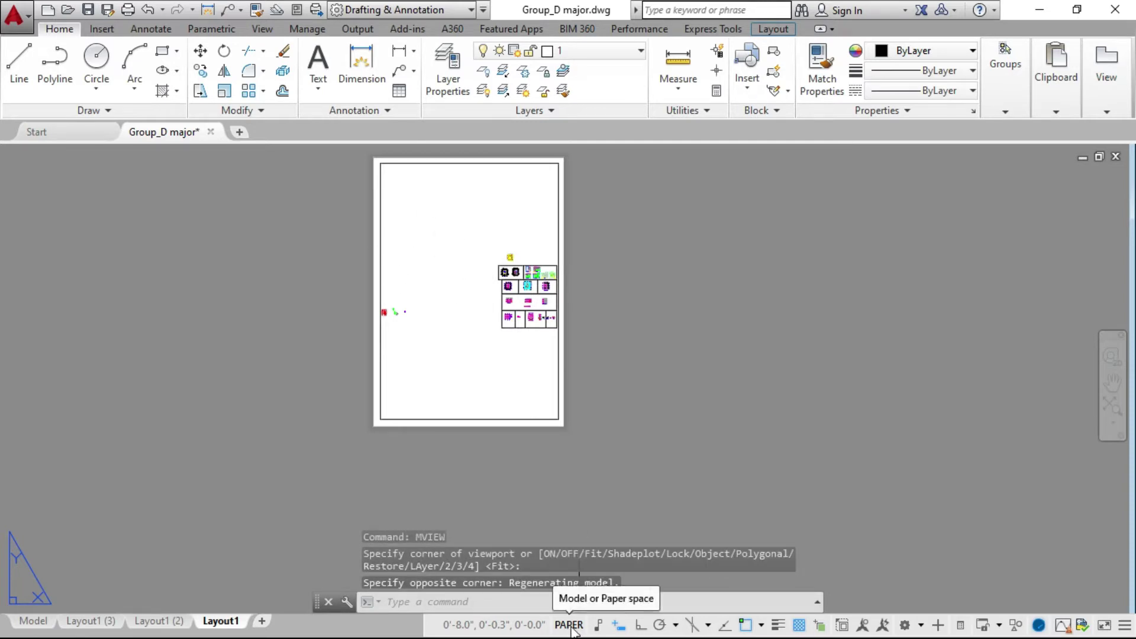
double_click(457, 258)
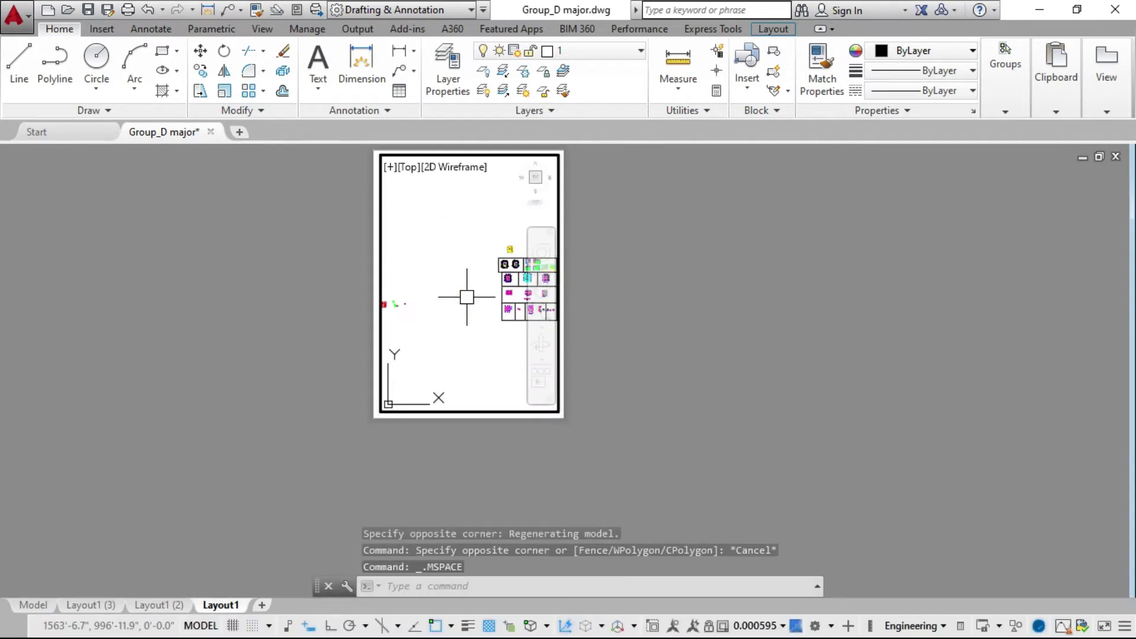
scroll(447, 287, up, 6)
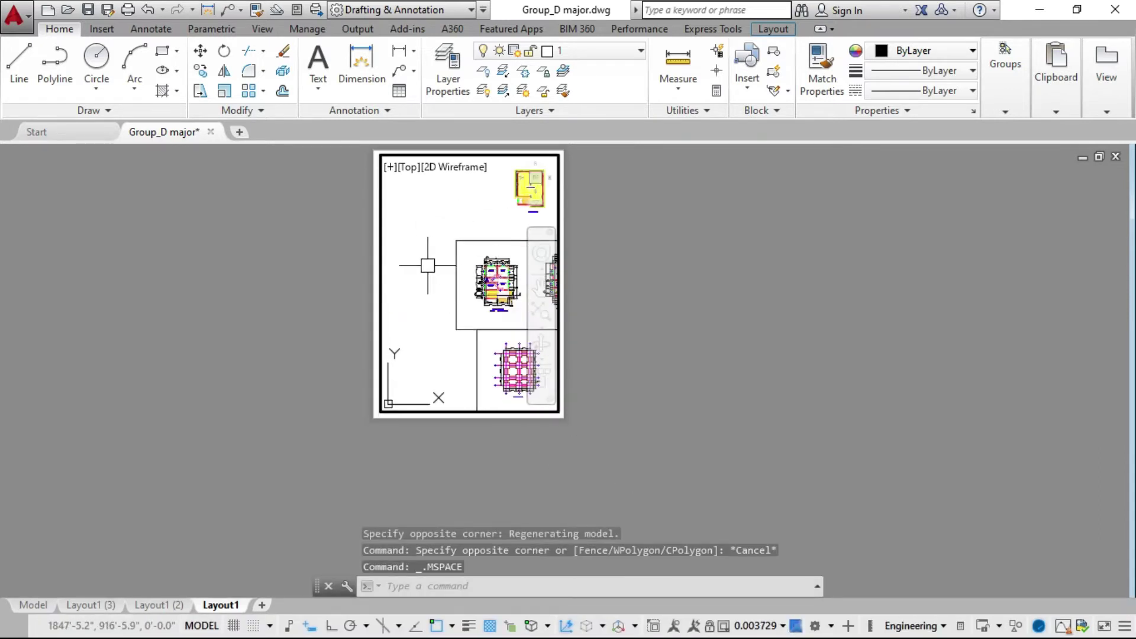
scroll(467, 264, up, 6)
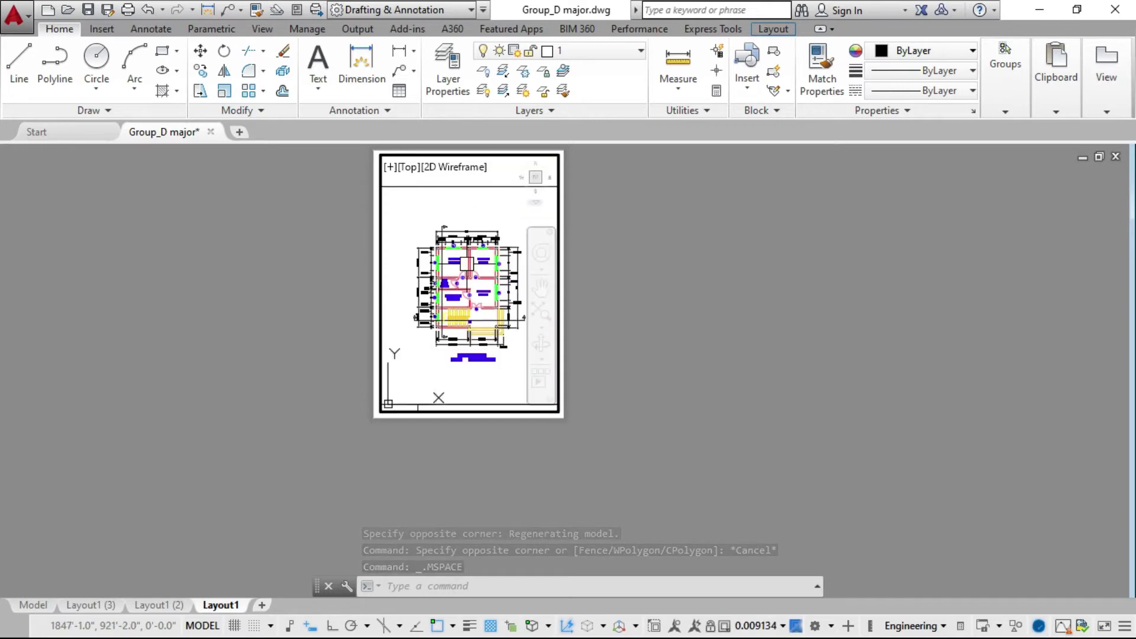
scroll(484, 303, down, 2)
scroll(472, 317, up, 2)
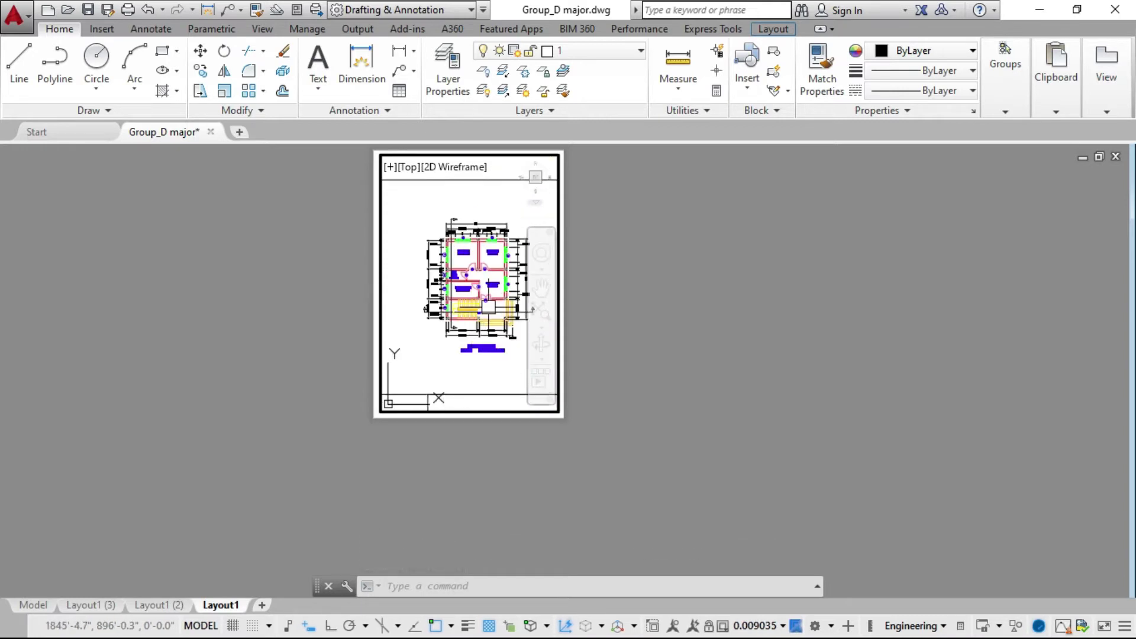
scroll(488, 307, up, 2)
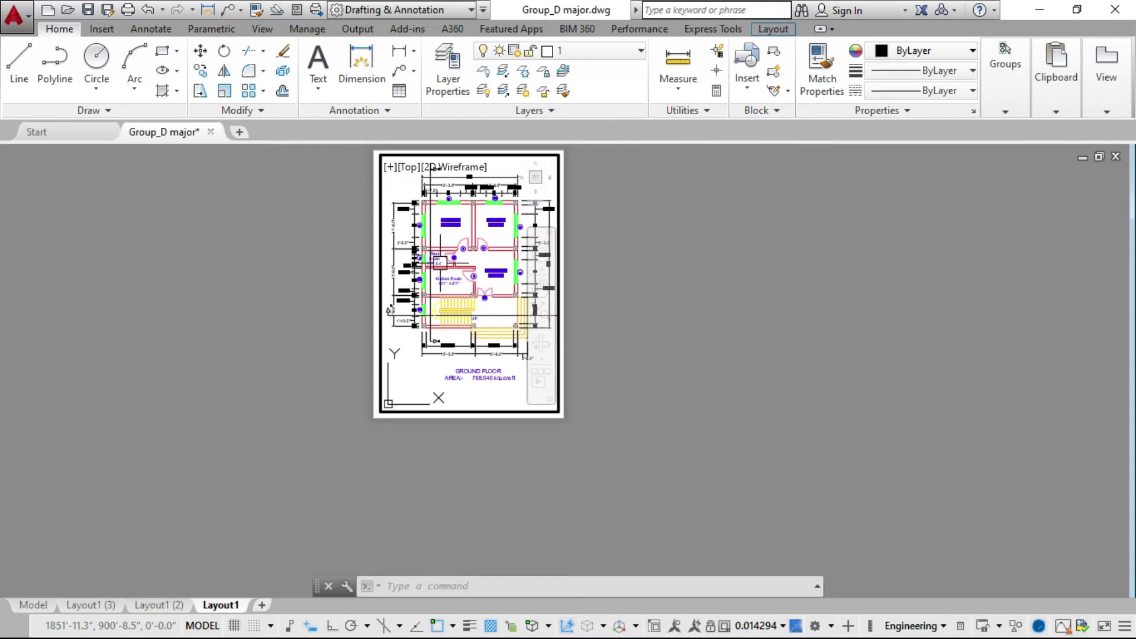
scroll(468, 296, down, 2)
scroll(480, 314, up, 2)
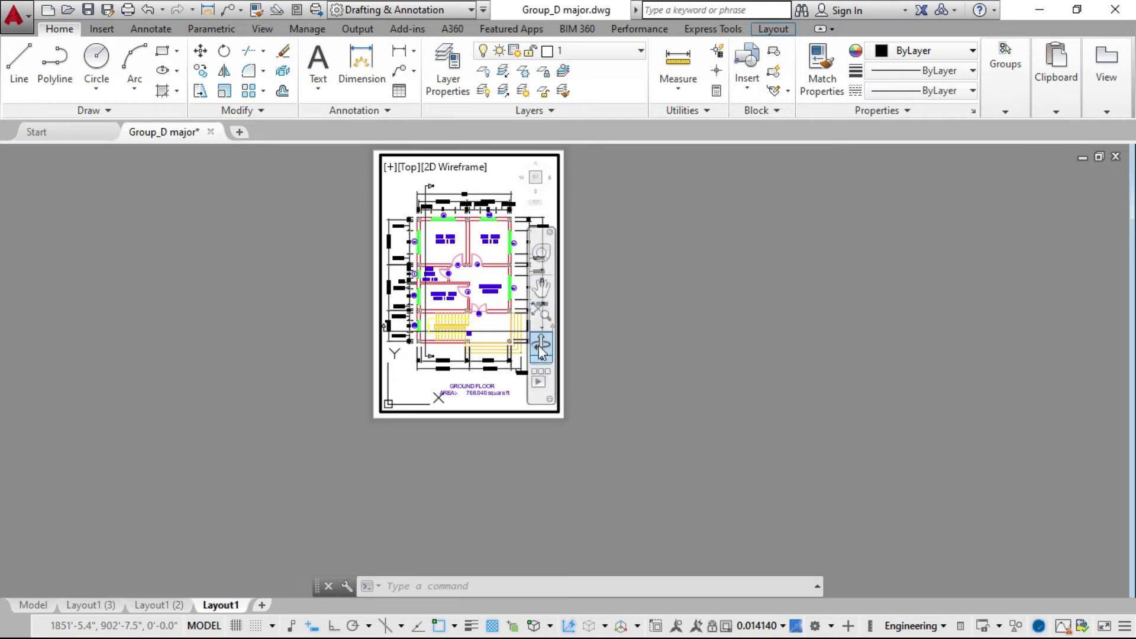
Step: Set the viewport scale to 1:100 and pan the ground floor plan to the middle of the viewport
click(783, 626)
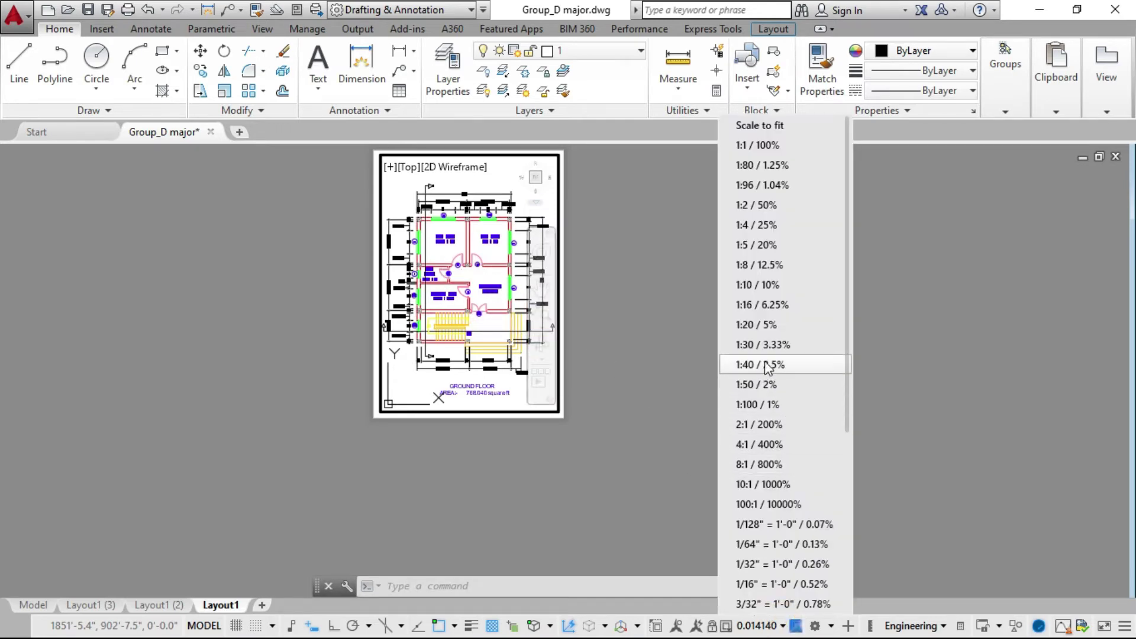
click(757, 405)
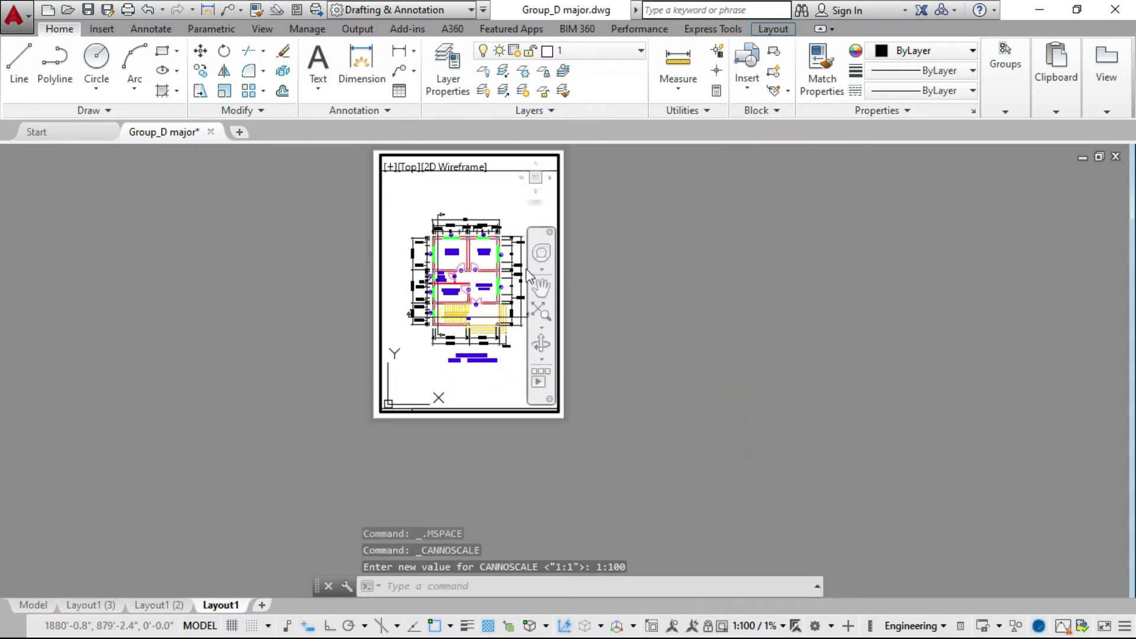
click(542, 288)
drag(489, 312, 482, 307)
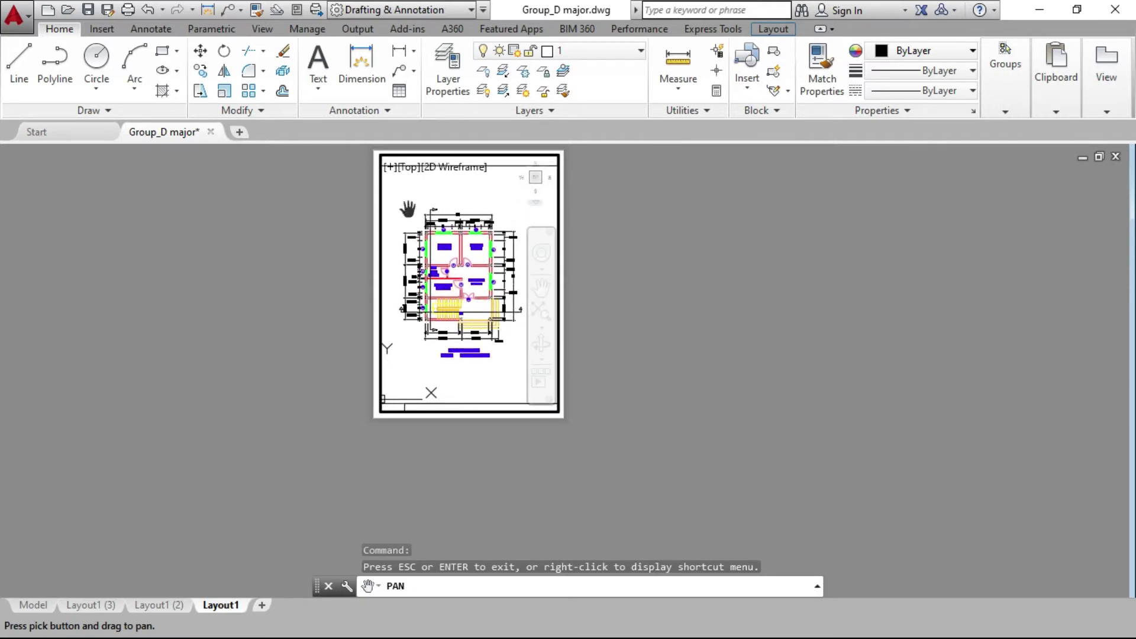
drag(460, 288, 466, 290)
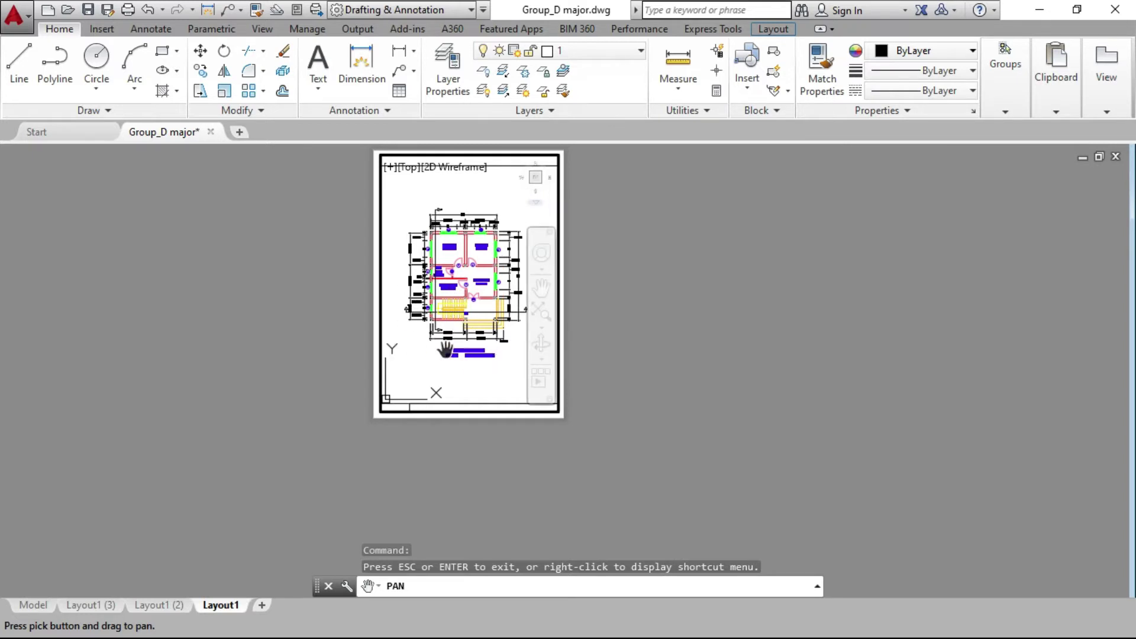
key(Escape)
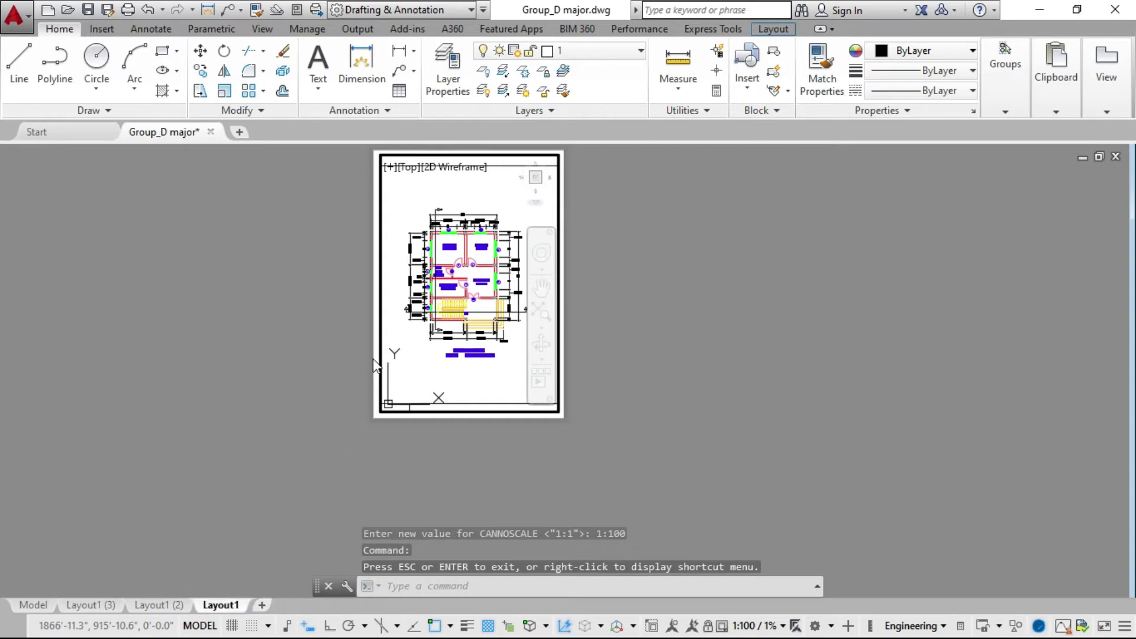
Step: Return to paper space and examine the ground floor plan on the Layout1 sheet
double_click(246, 281)
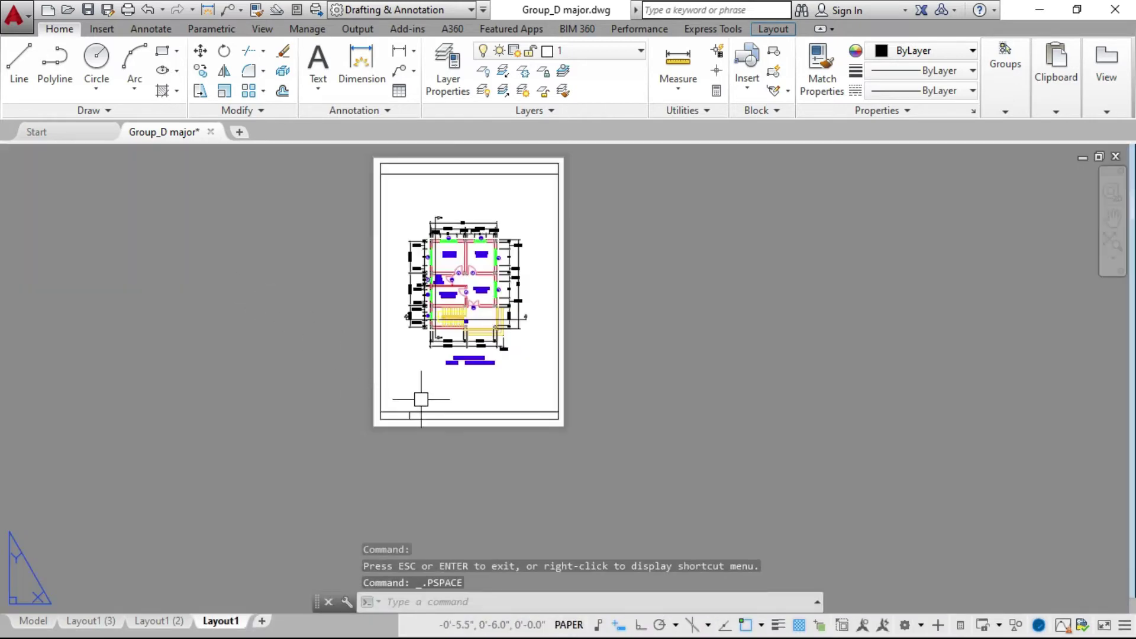
scroll(521, 450, down, 3)
scroll(491, 355, up, 7)
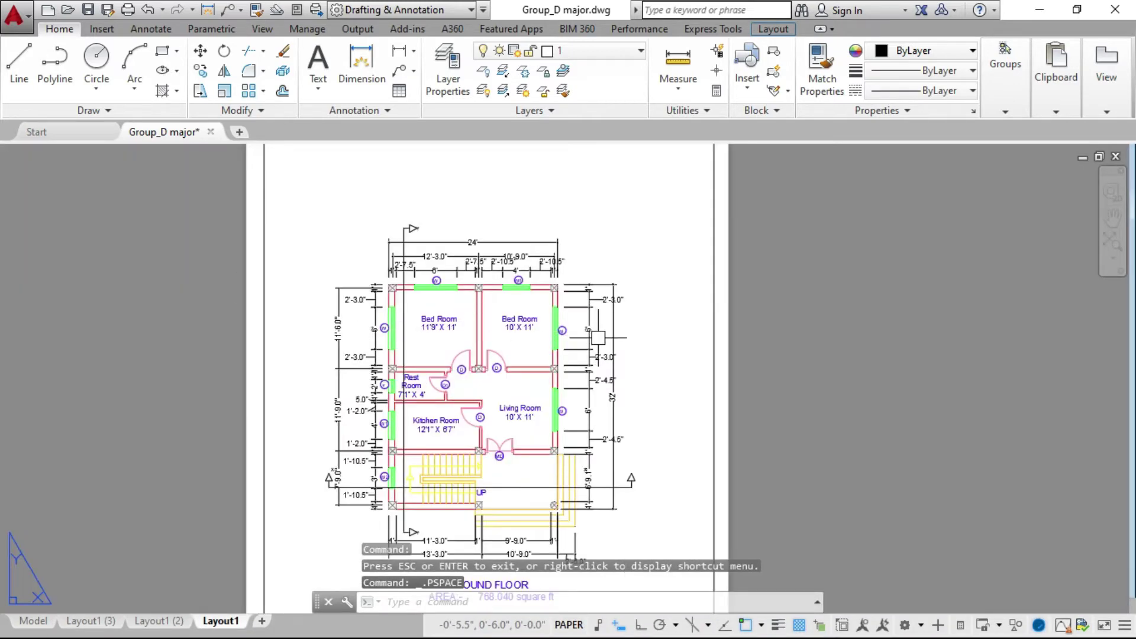
scroll(598, 338, down, 5)
scroll(651, 349, up, 2)
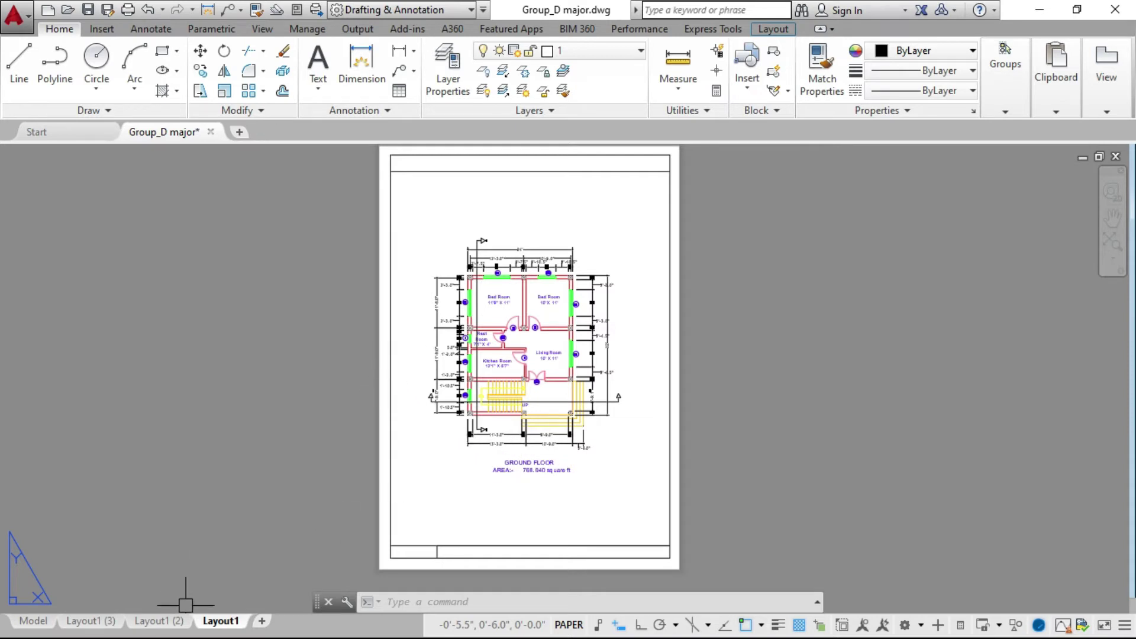
Step: Create a rectangular MVIEW viewport about 7.9 by 11.3 inches on Layout1 (2), just inside the sheet edges
click(158, 621)
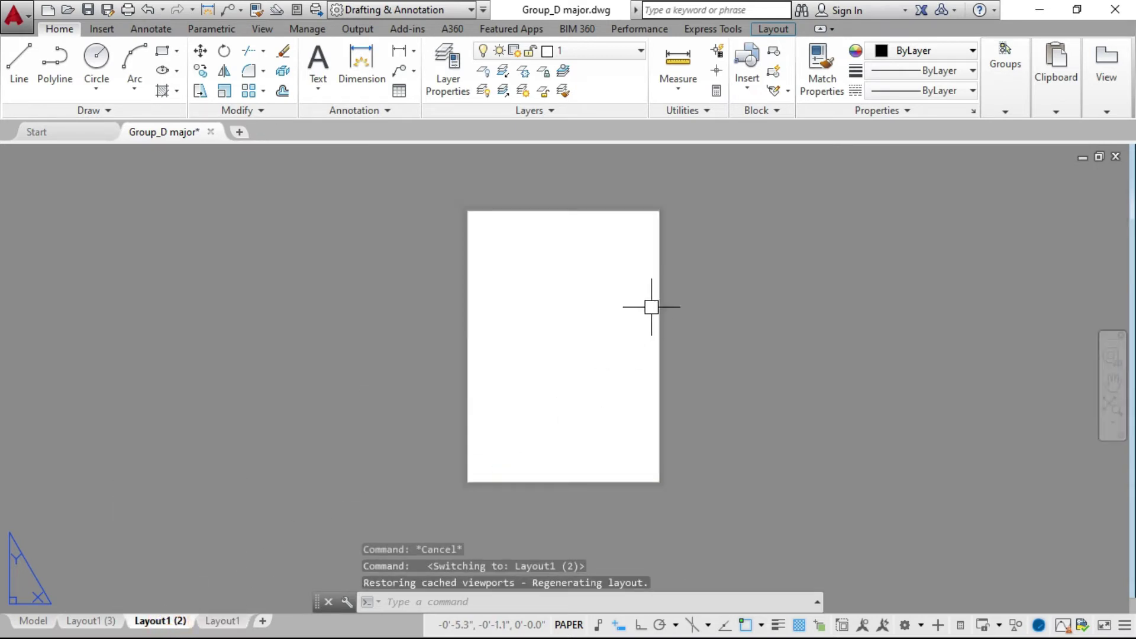
text(mvie)
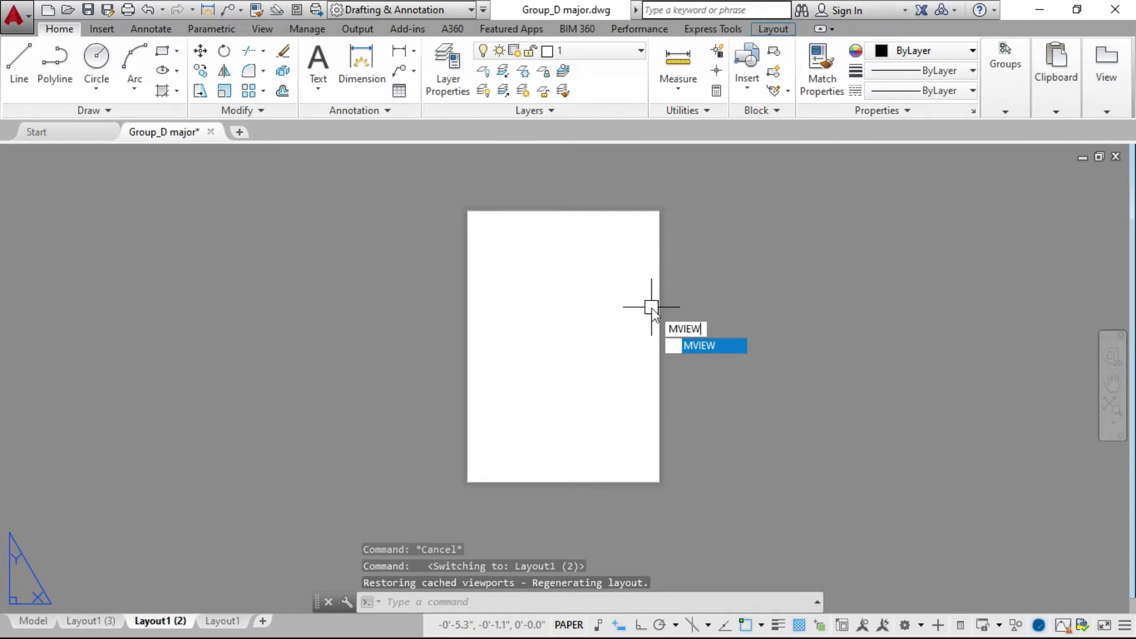
key(Return)
scroll(468, 219, up, 3)
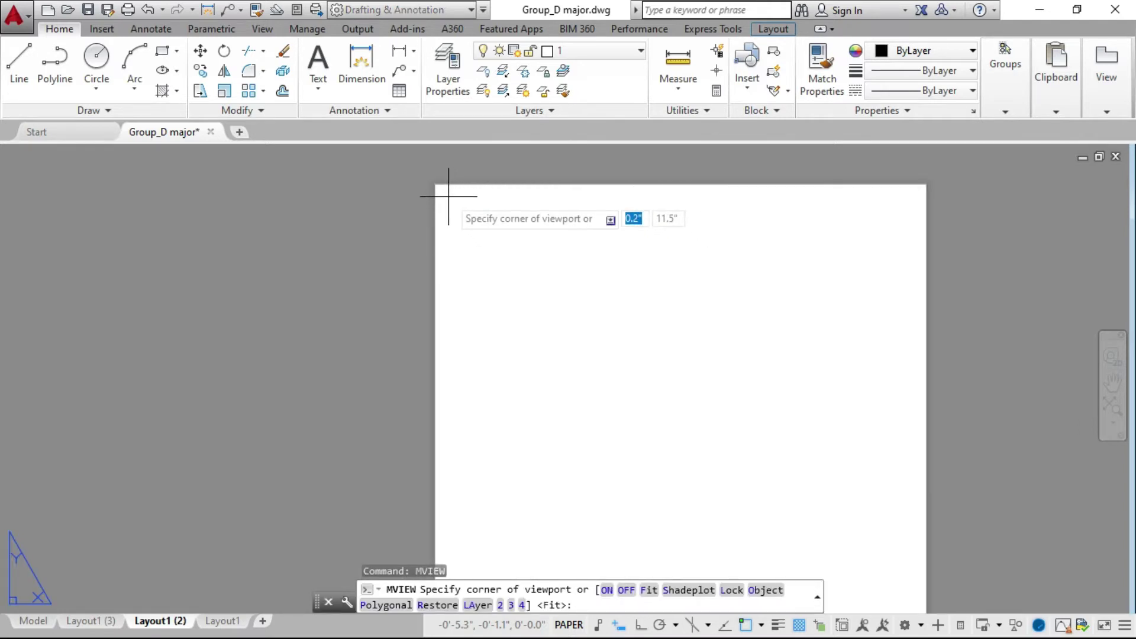
click(449, 196)
scroll(680, 432, down, 6)
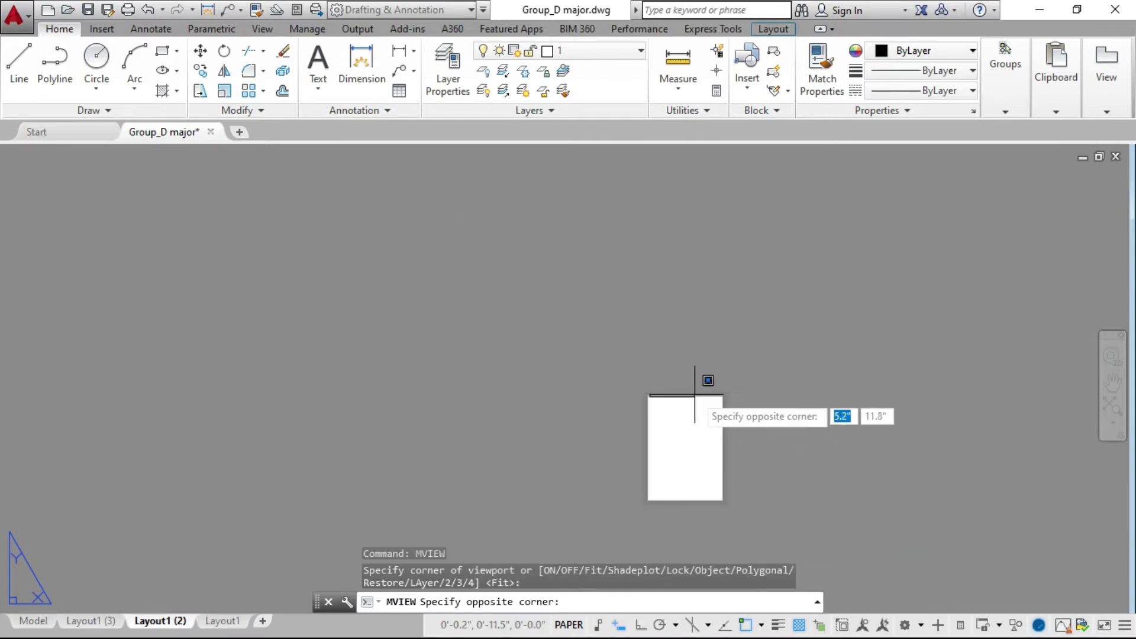
scroll(695, 395, up, 8)
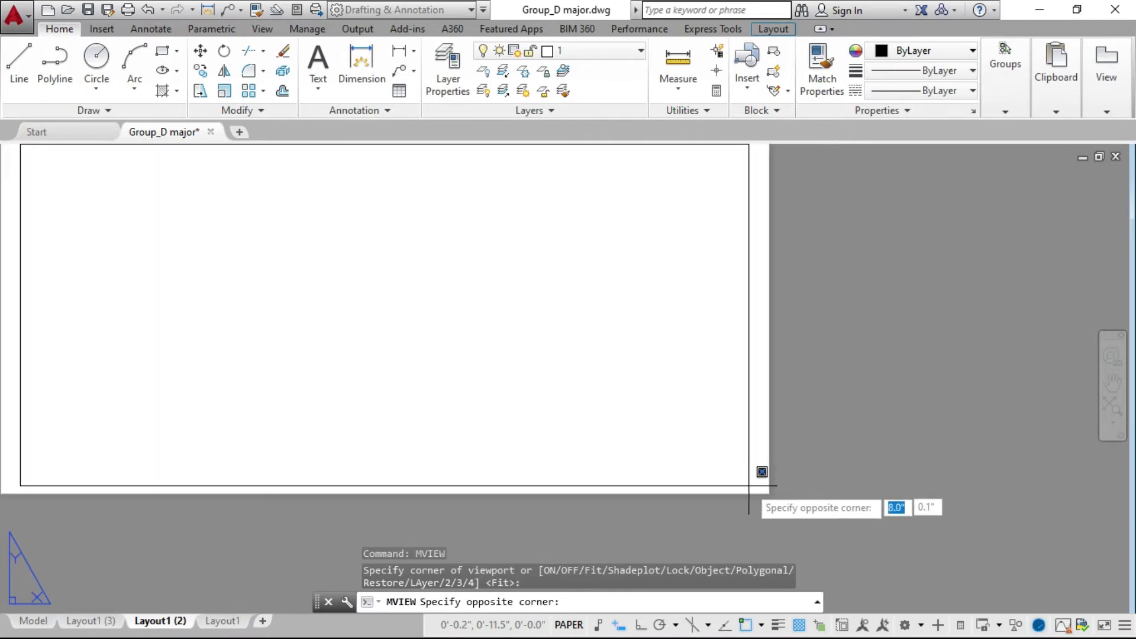
click(751, 484)
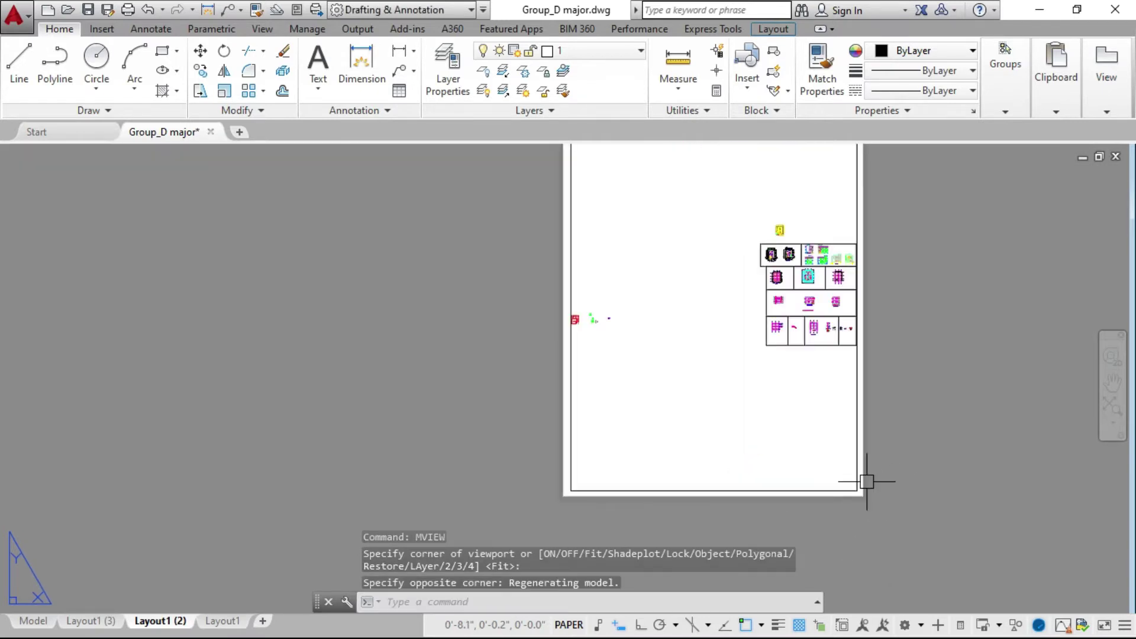
Step: Activate the Layout1 (2) viewport and frame the first floor plan inside it
scroll(589, 400, down, 2)
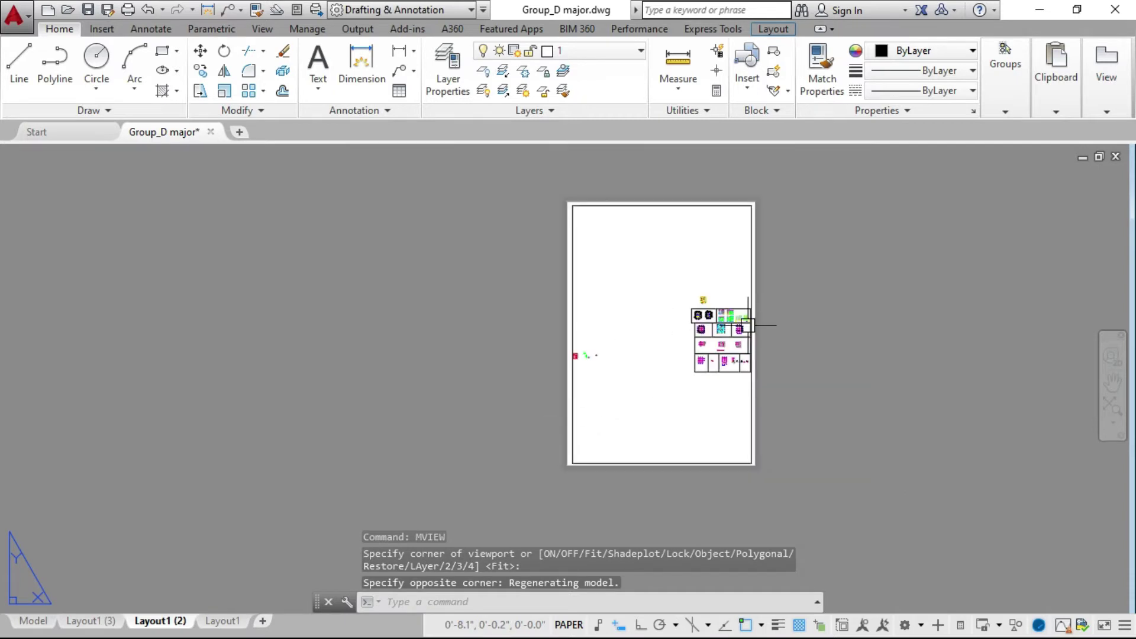
scroll(748, 325, up, 2)
scroll(437, 357, down, 2)
scroll(504, 338, up, 2)
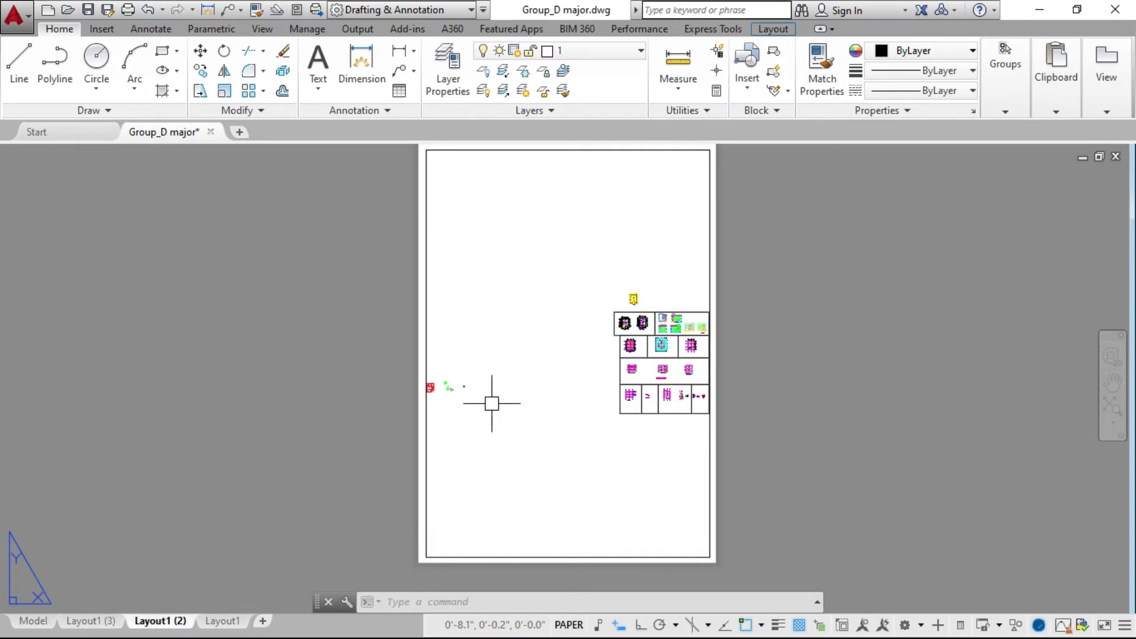
scroll(482, 450, down, 2)
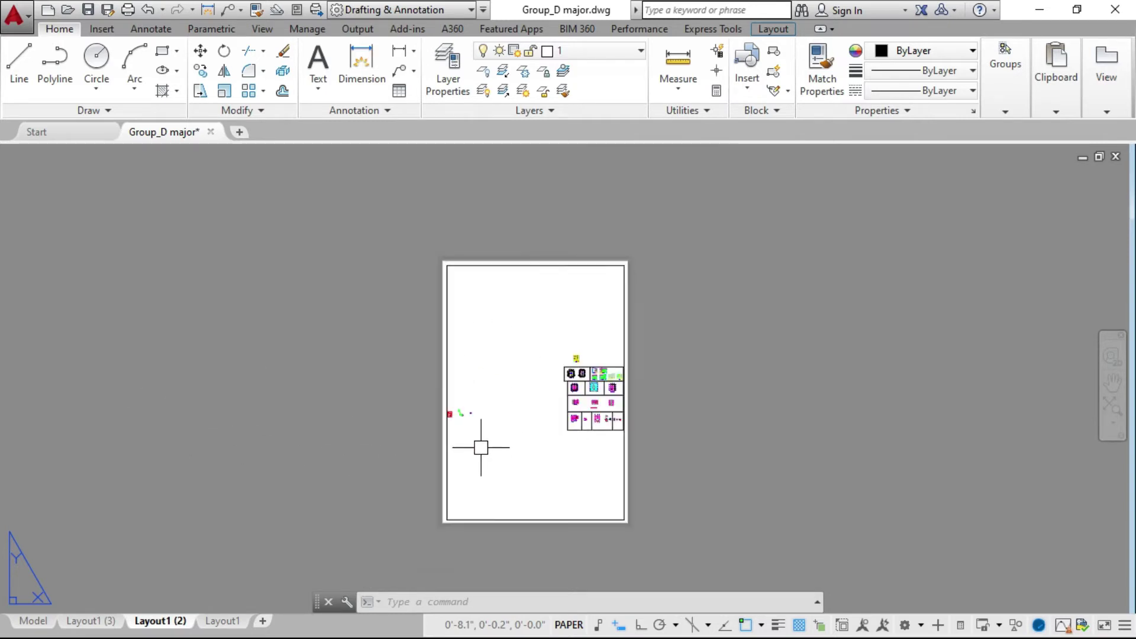
double_click(550, 406)
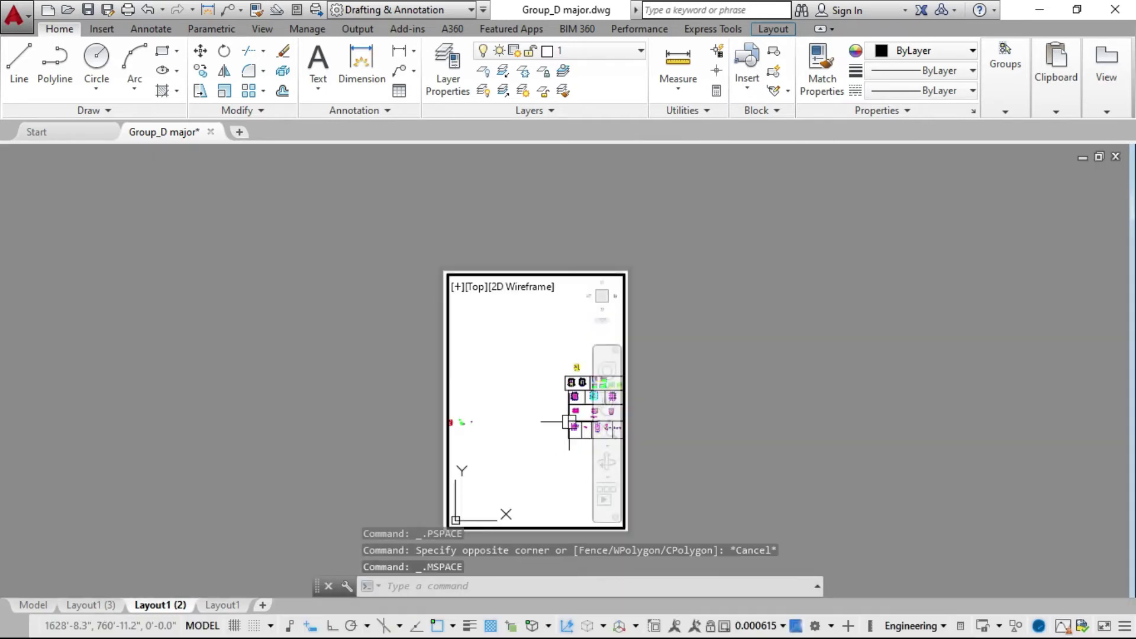
scroll(550, 408, up, 2)
scroll(550, 408, up, 3)
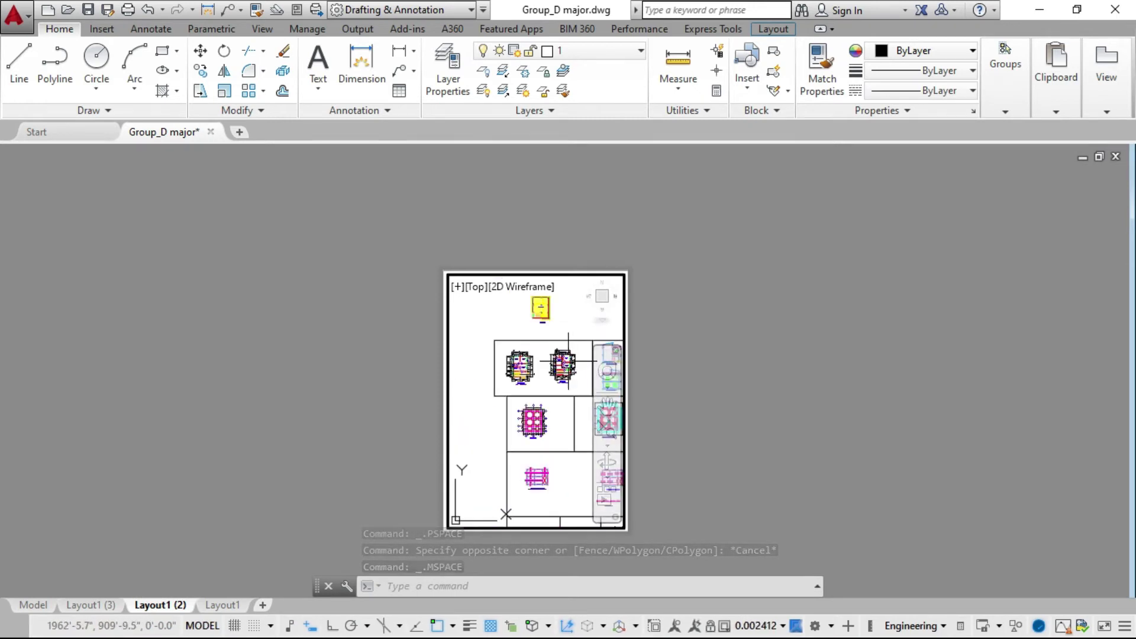
scroll(562, 361, up, 2)
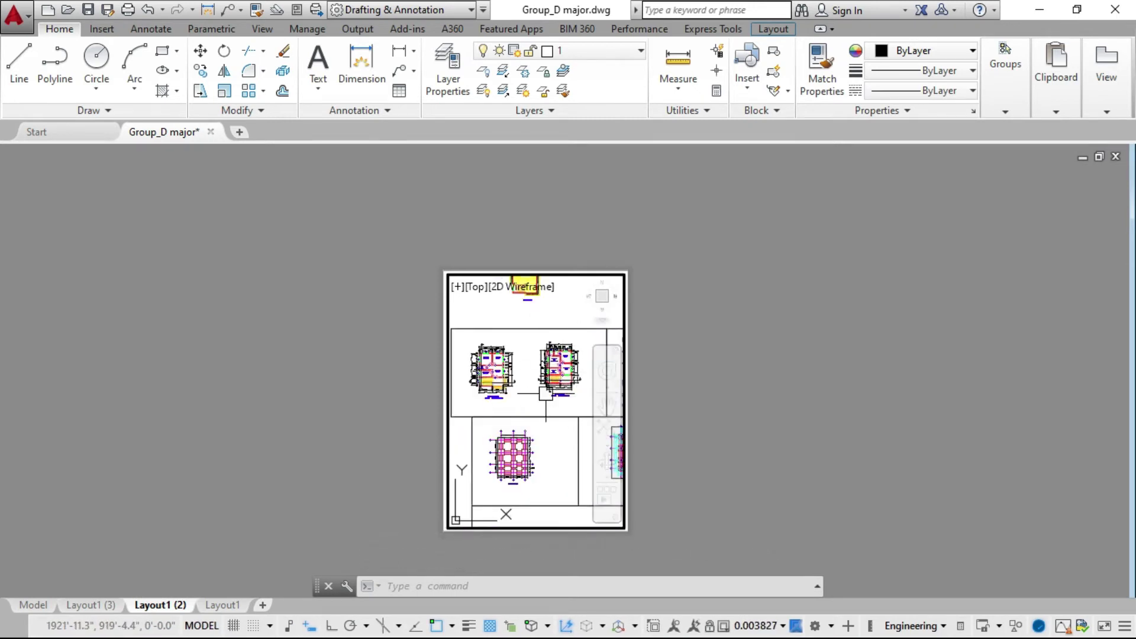
scroll(547, 384, up, 2)
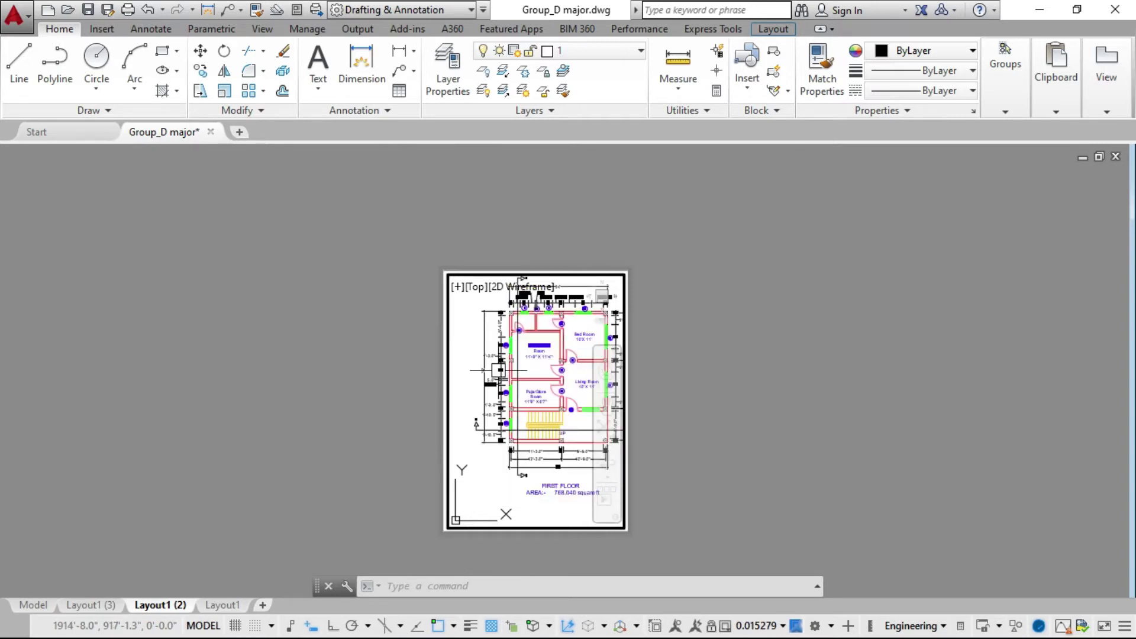
scroll(557, 385, down, 4)
scroll(559, 387, up, 7)
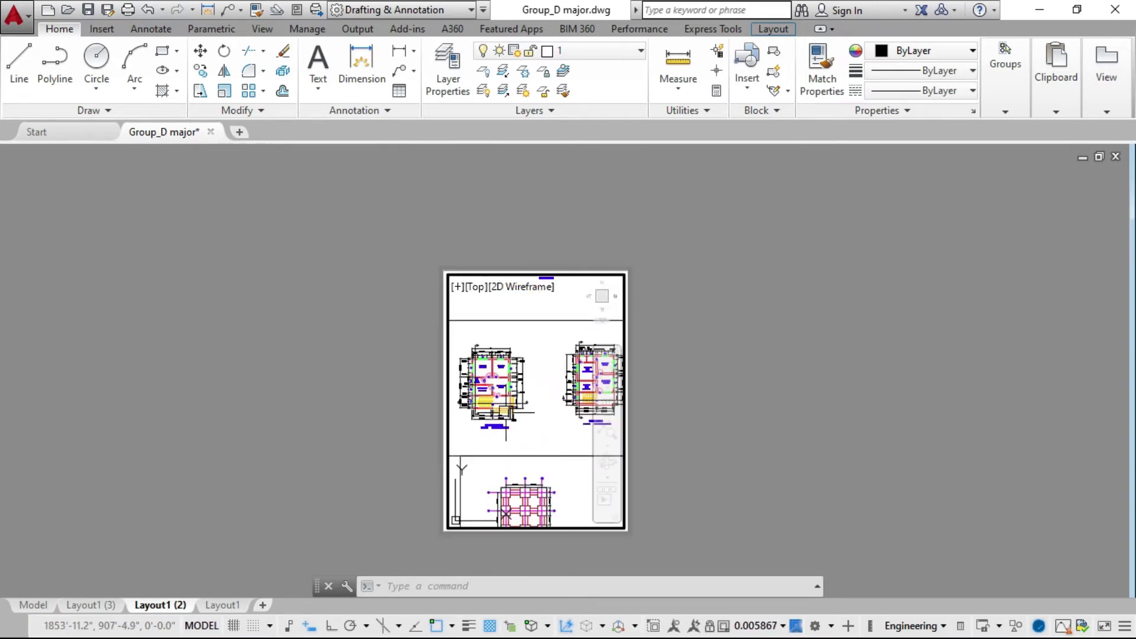
scroll(492, 400, down, 2)
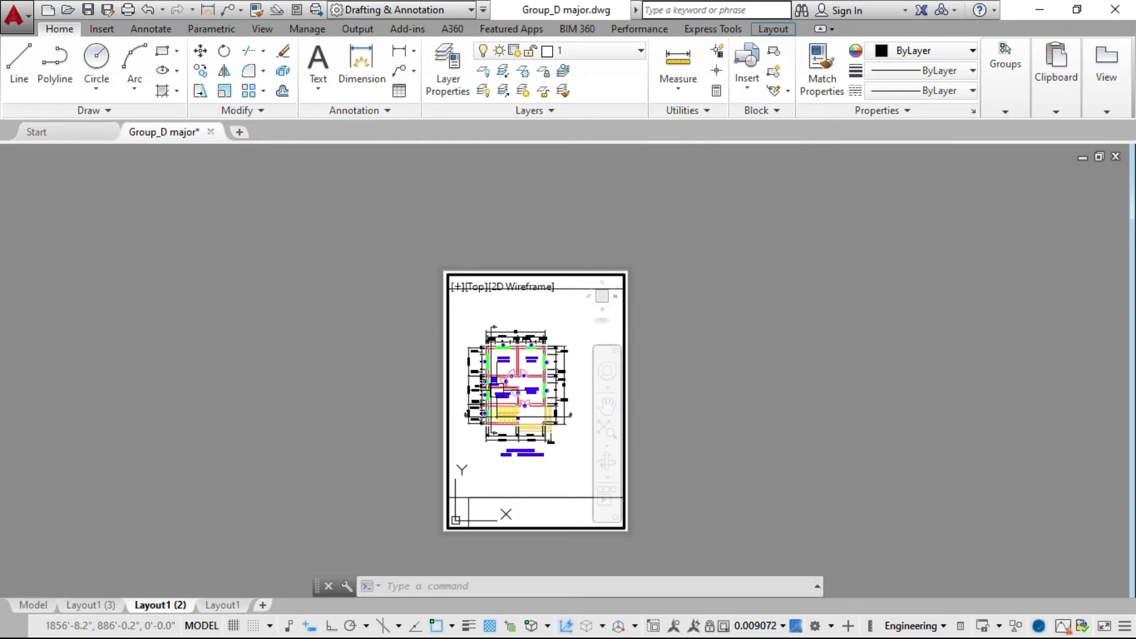
scroll(492, 398, down, 2)
scroll(572, 402, up, 3)
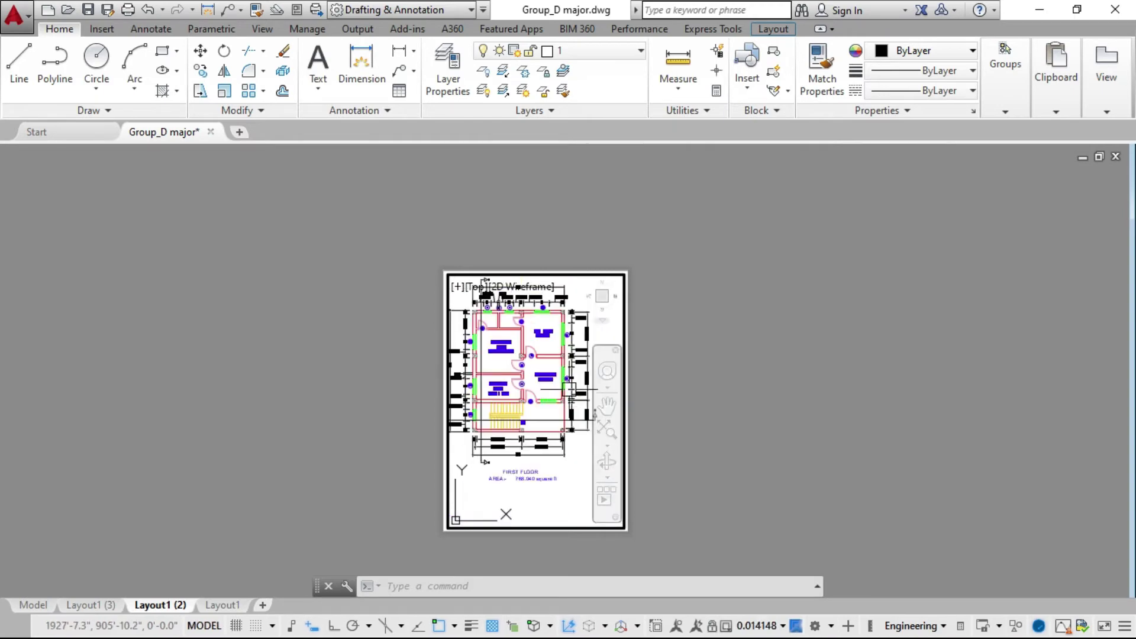
Step: Pan the first floor plan to the middle of the Layout1 (2) viewport
click(607, 405)
drag(542, 419, 558, 442)
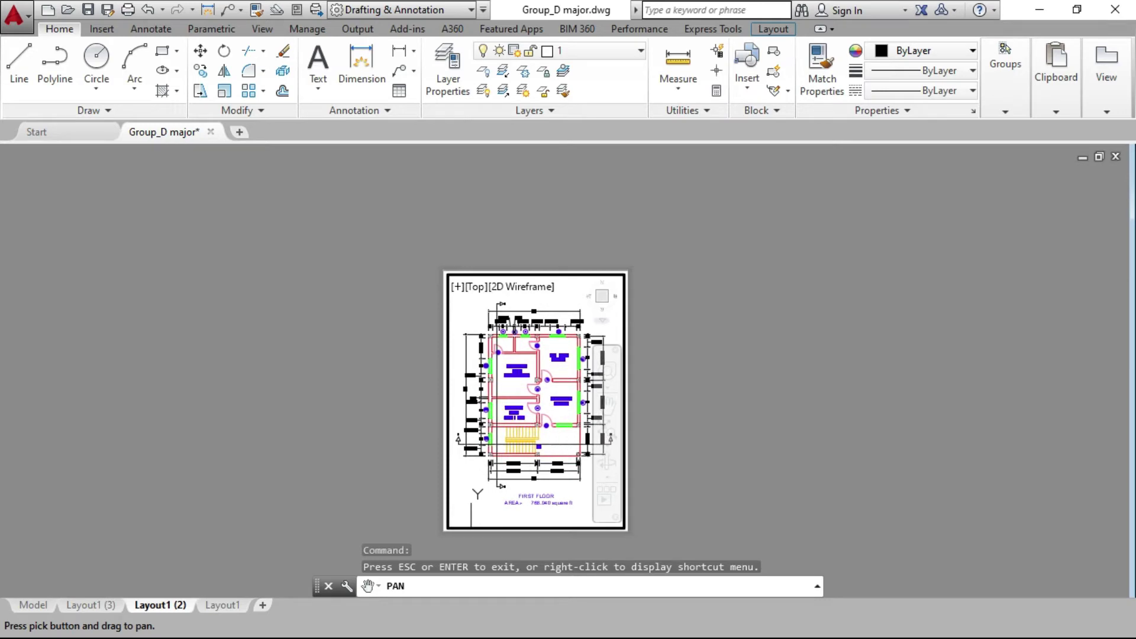
key(Escape)
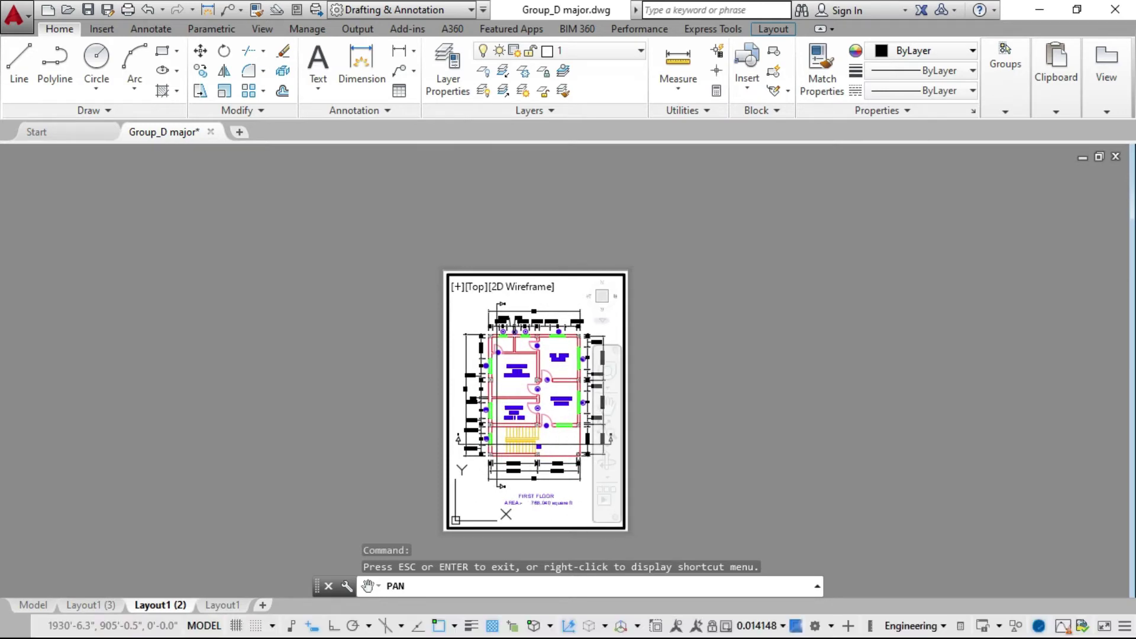
key(Escape)
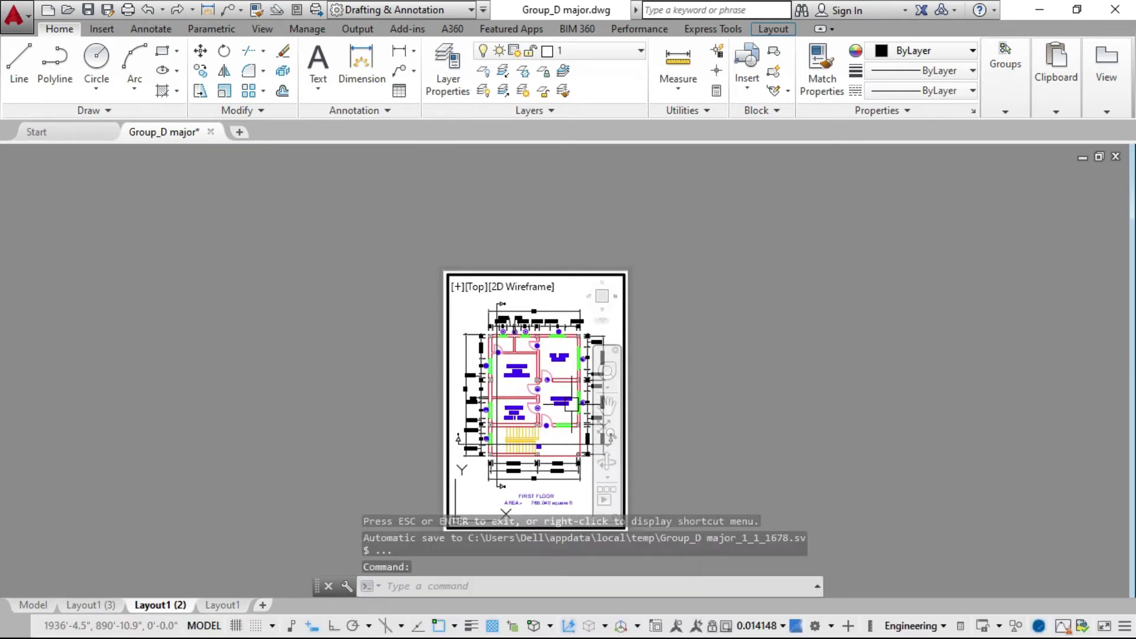
Step: Set the Layout1 (2) viewport scale to 1:100 and shift the first floor plan slightly upward within the viewport
click(784, 626)
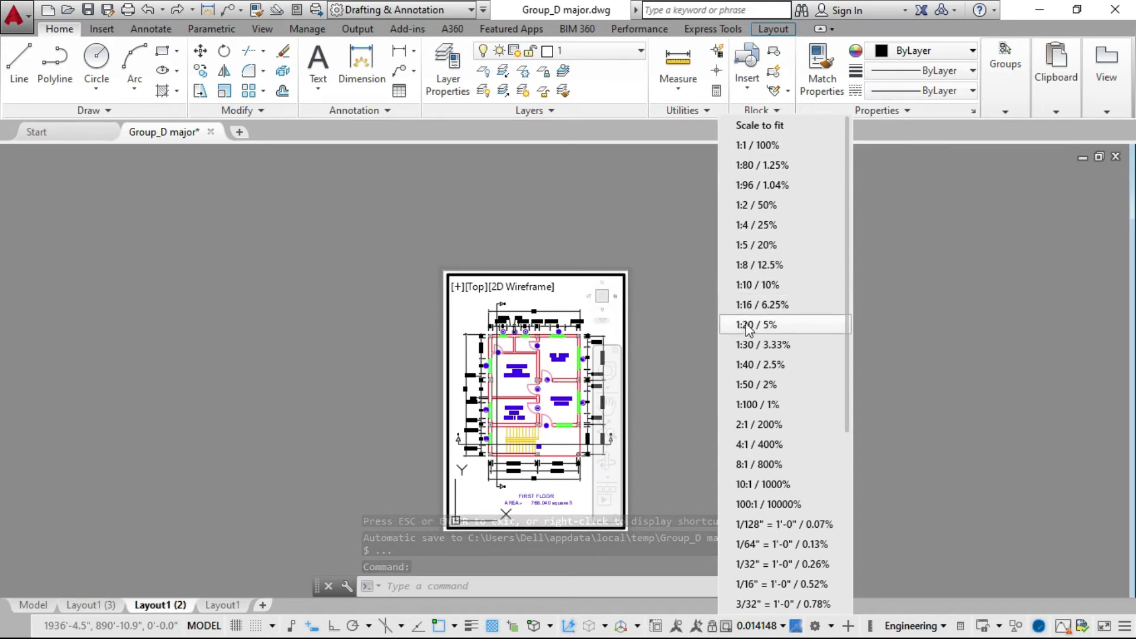
click(732, 405)
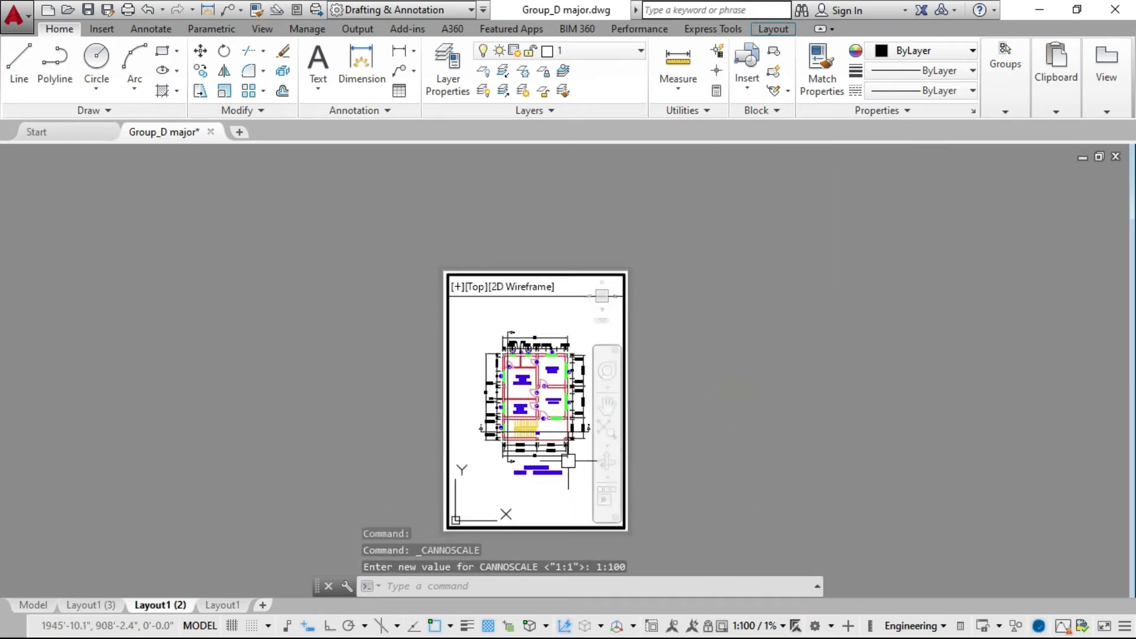
click(608, 406)
drag(530, 417, 530, 409)
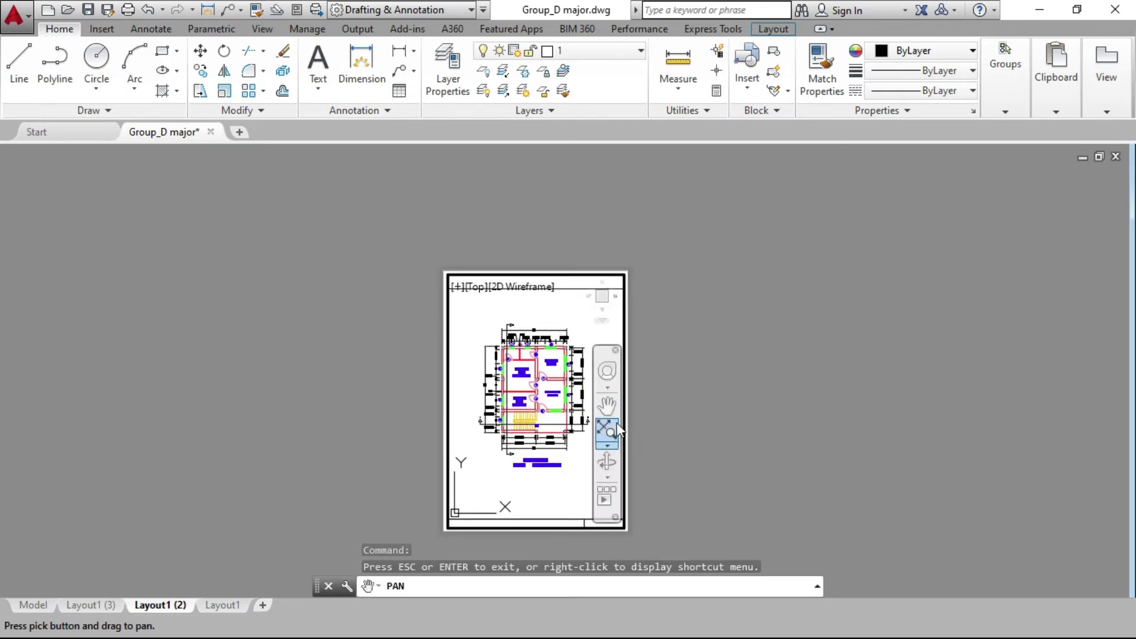
key(Escape)
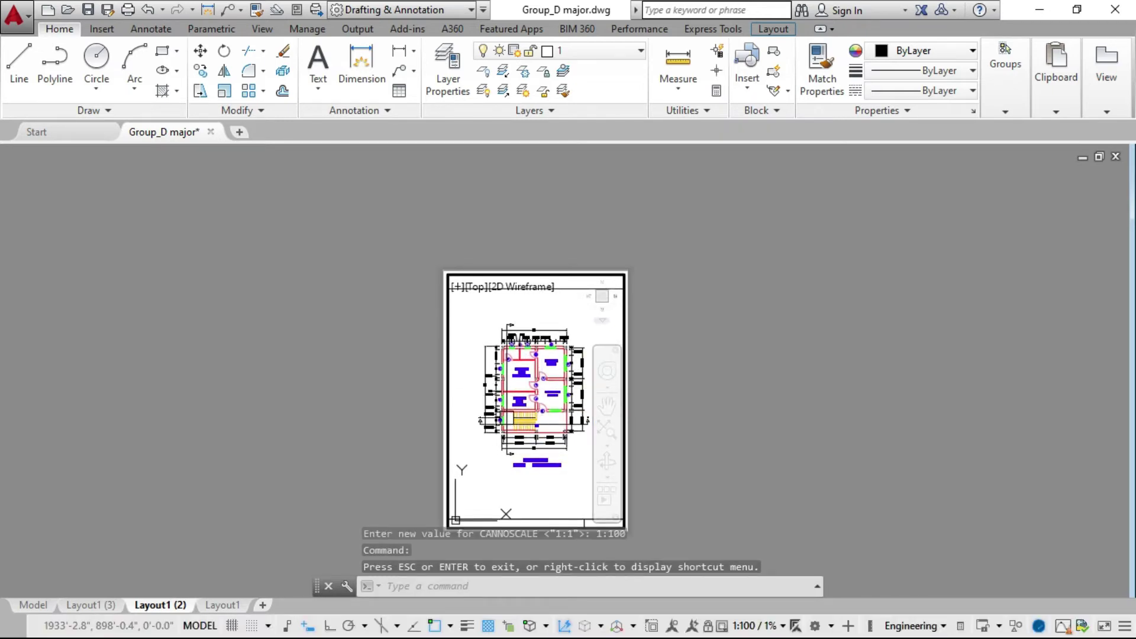
key(Escape)
key(Escape)
key(Escape)
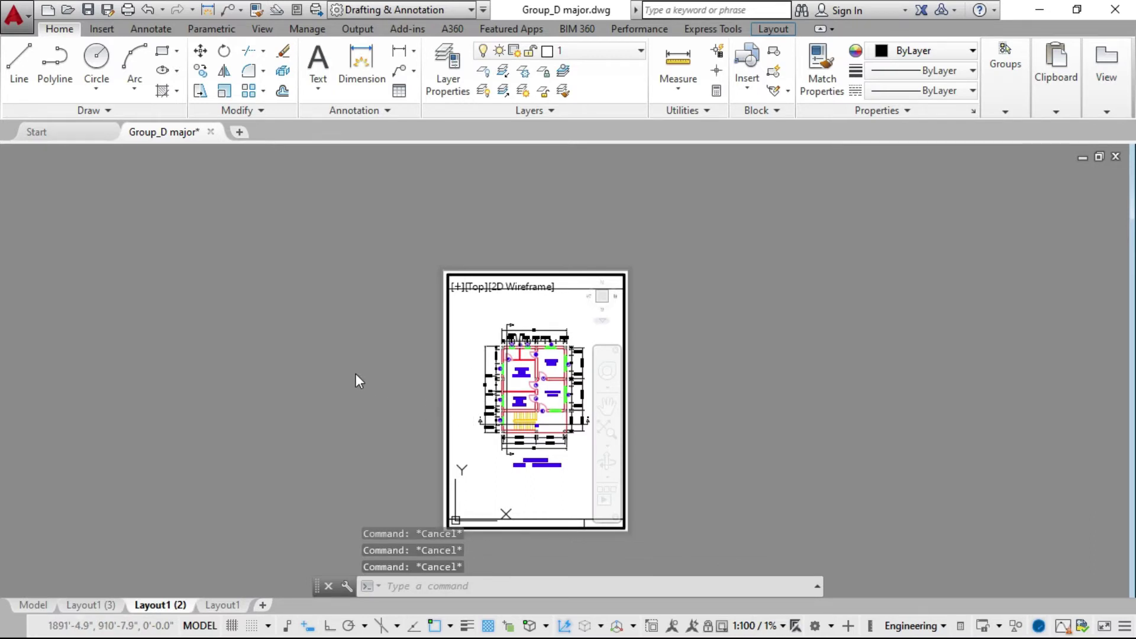
Step: Return to paper space and examine the first floor plan, its dimensions and the sheet edges on Layout1 (2)
double_click(314, 384)
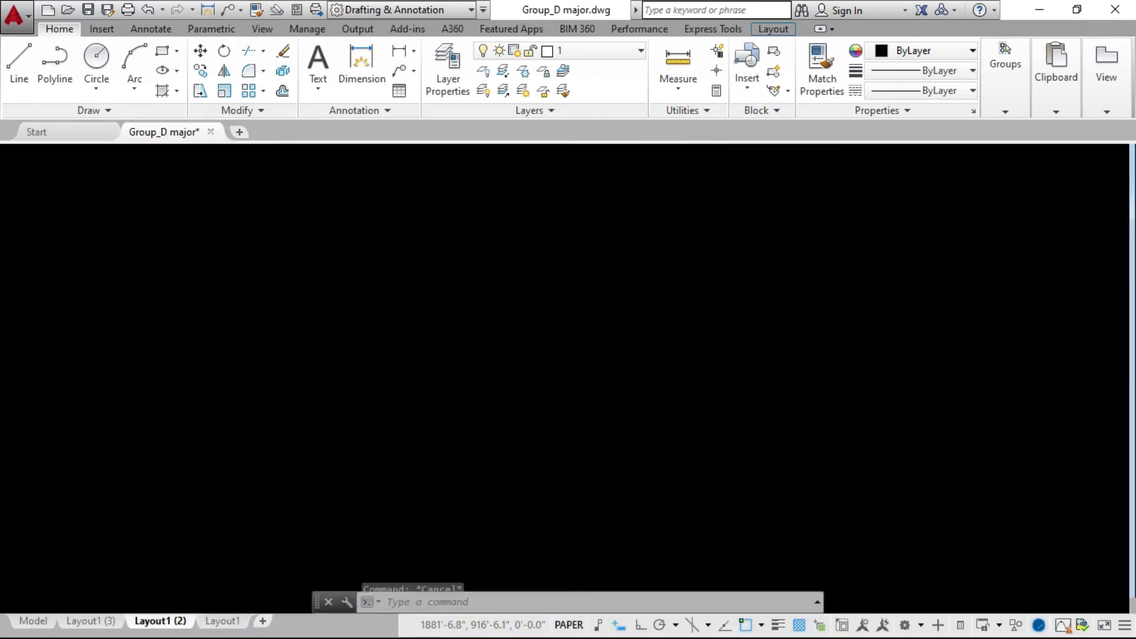
scroll(517, 422, down, 2)
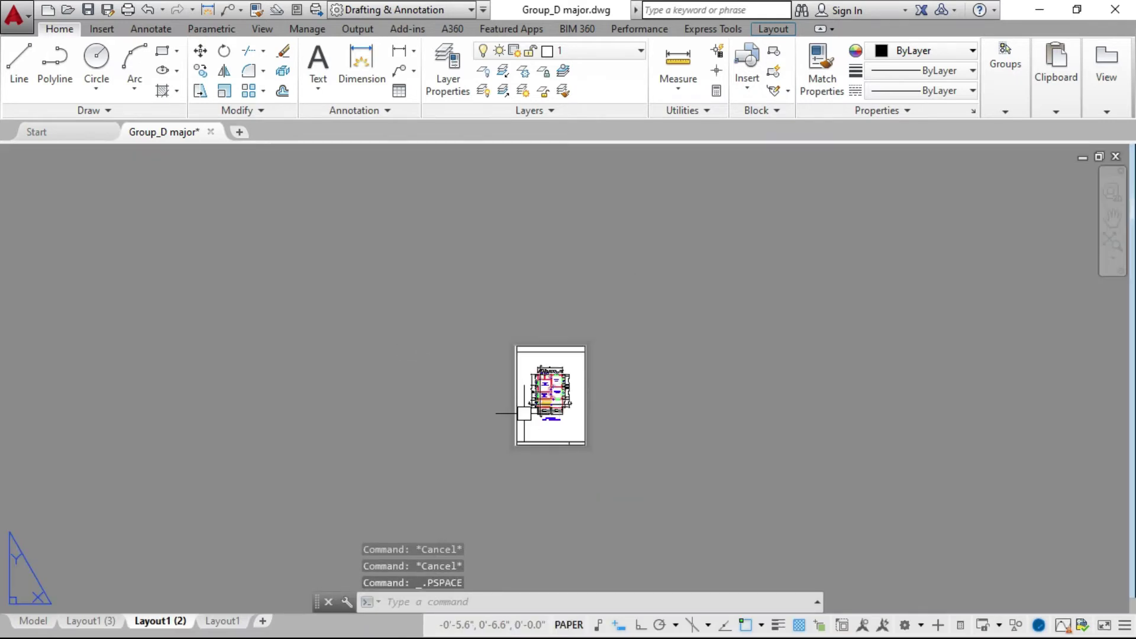
scroll(505, 432, up, 2)
scroll(717, 421, up, 2)
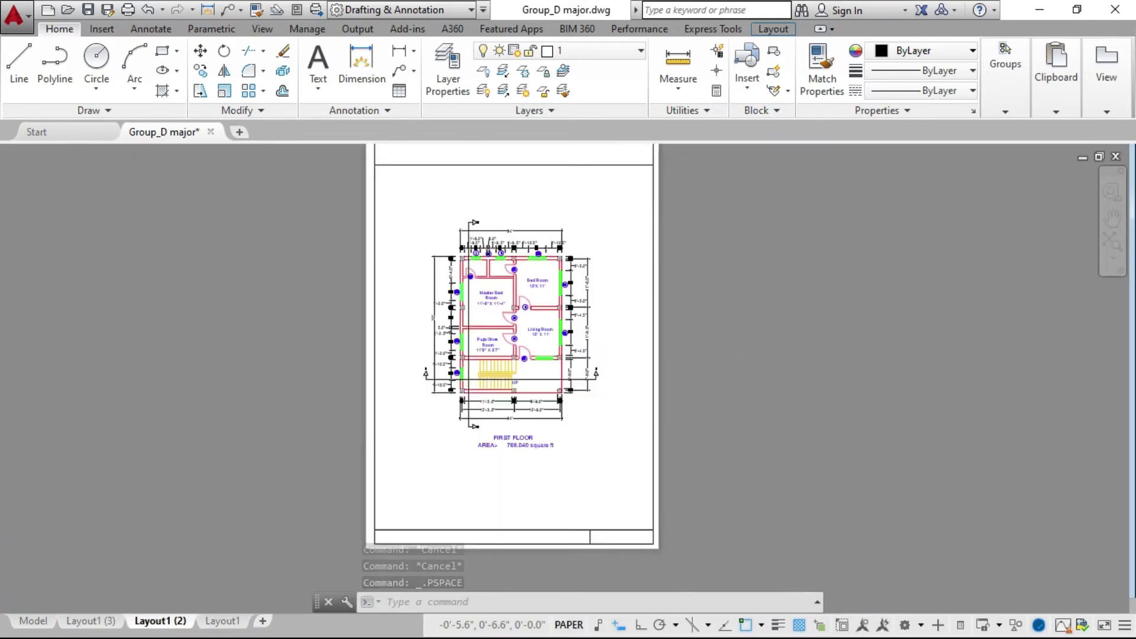
scroll(470, 391, up, 2)
scroll(627, 403, up, 3)
scroll(645, 414, down, 3)
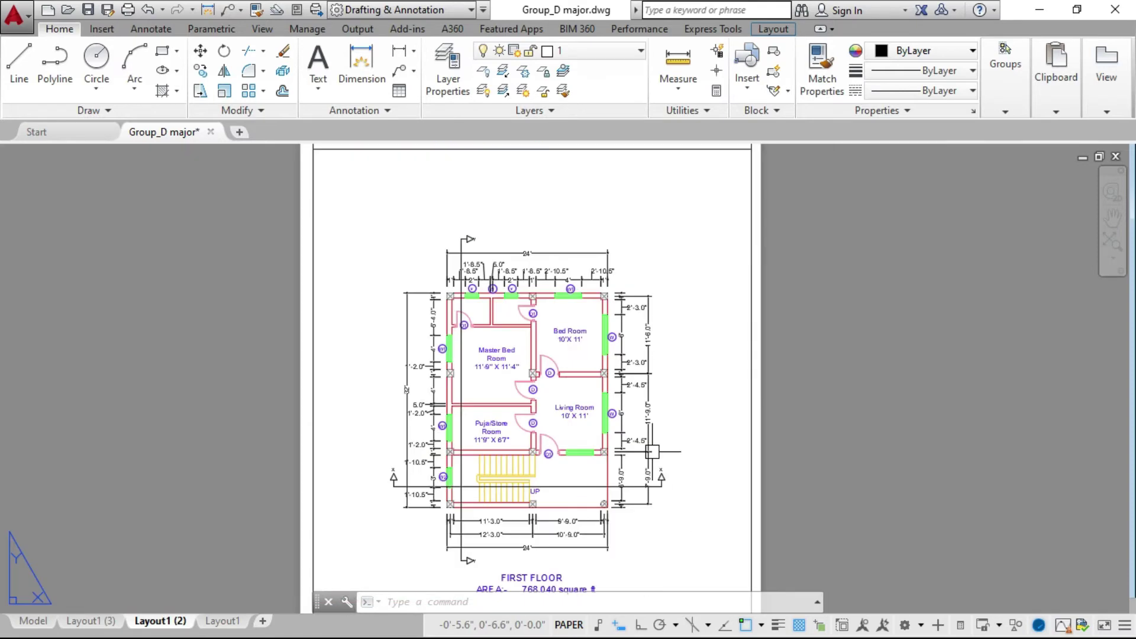
scroll(551, 503, down, 2)
scroll(525, 243, up, 3)
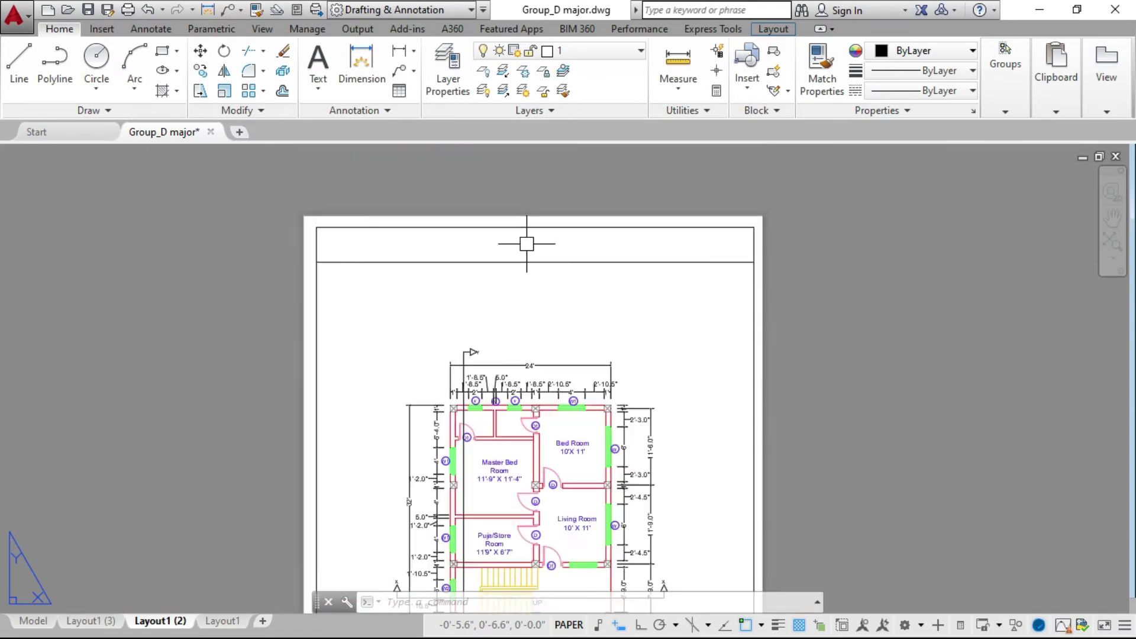
scroll(509, 331, down, 4)
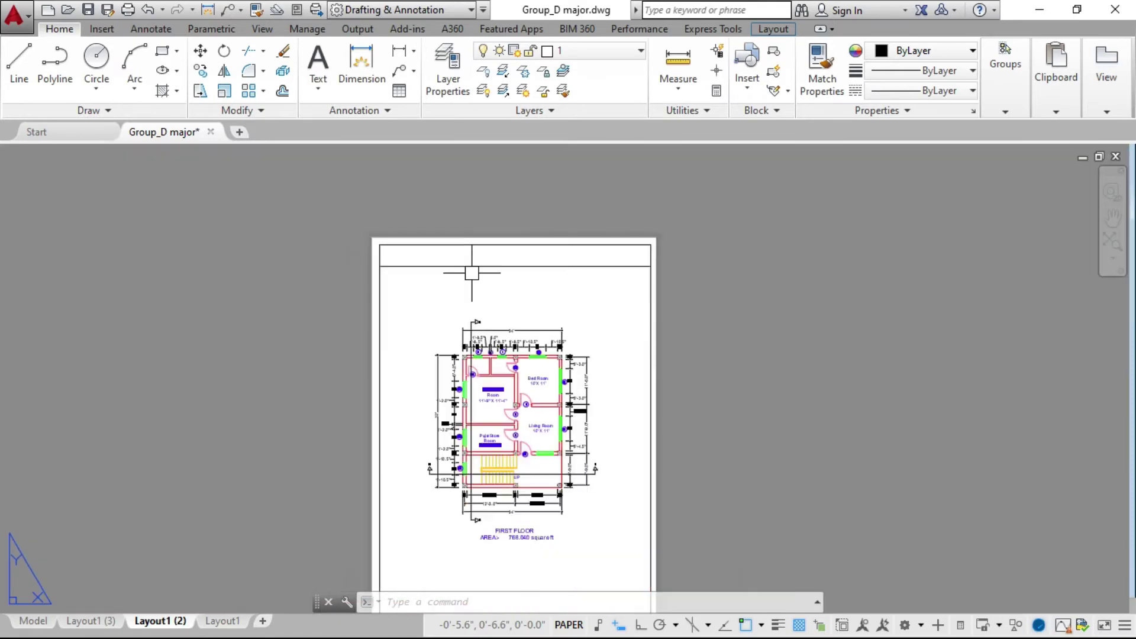
scroll(532, 417, up, 3)
scroll(533, 417, up, 1)
scroll(482, 436, down, 3)
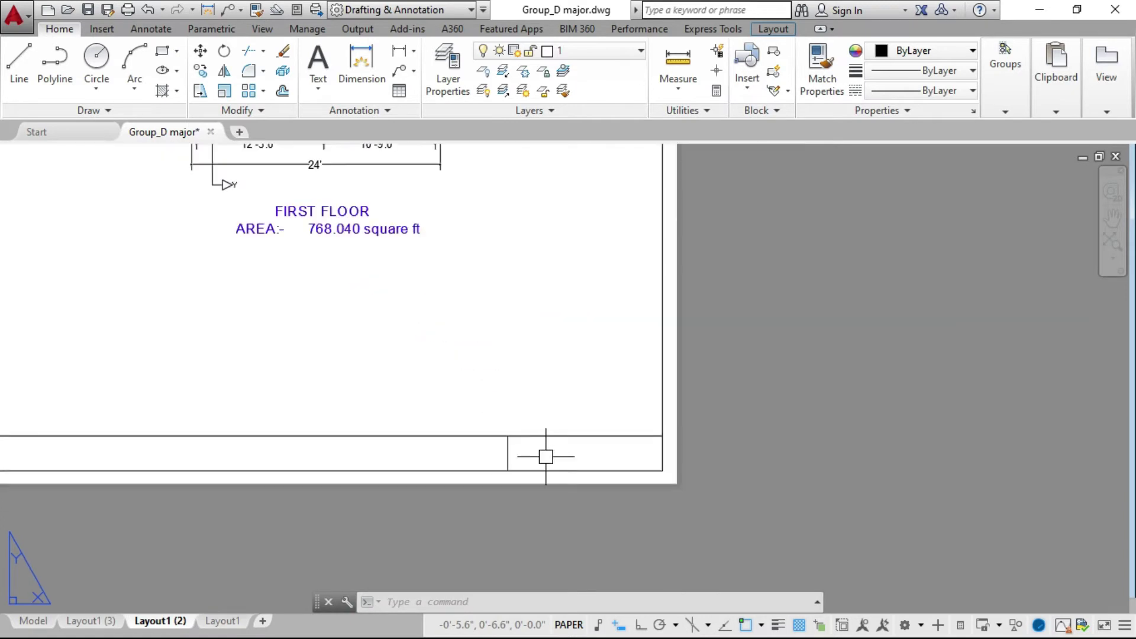
scroll(556, 531, down, 2)
scroll(500, 316, up, 4)
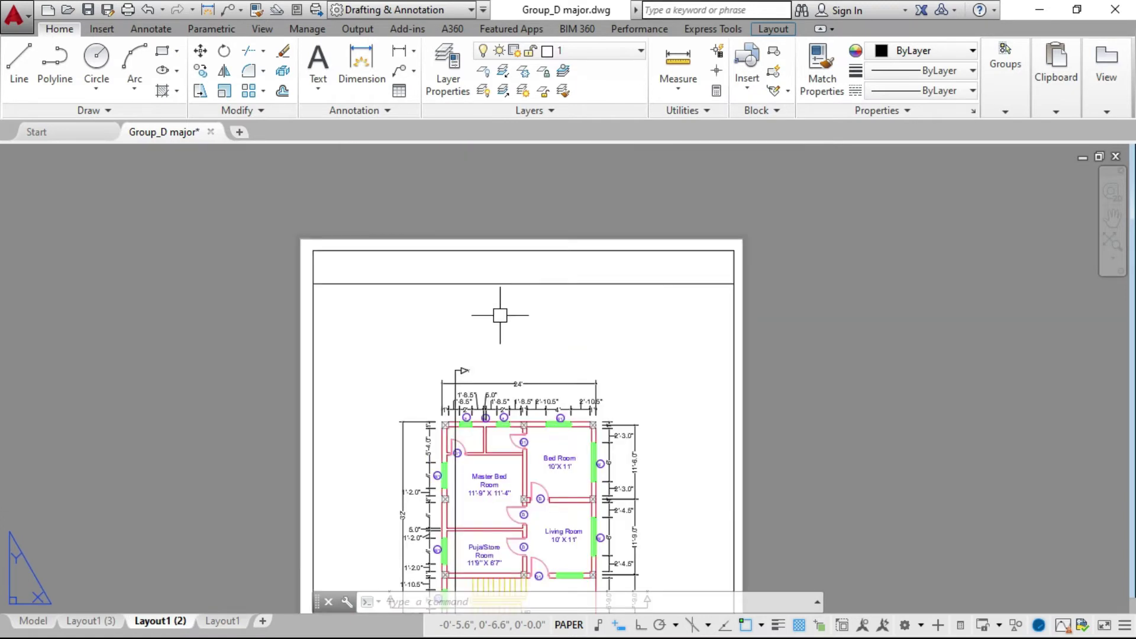
scroll(546, 307, down, 3)
scroll(574, 313, up, 4)
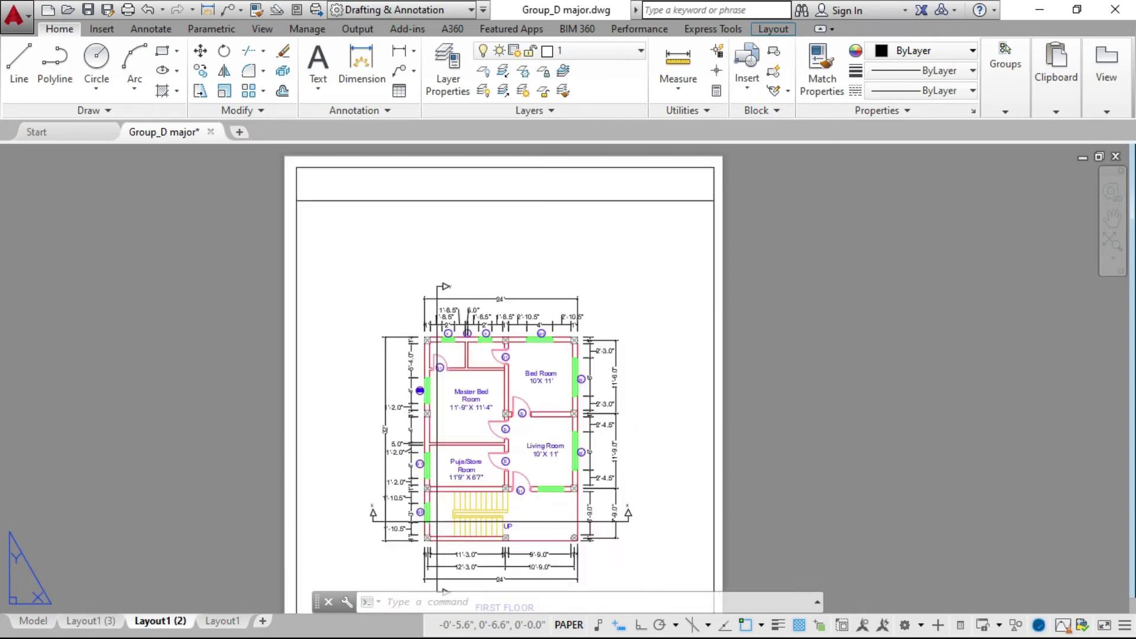
scroll(583, 201, down, 2)
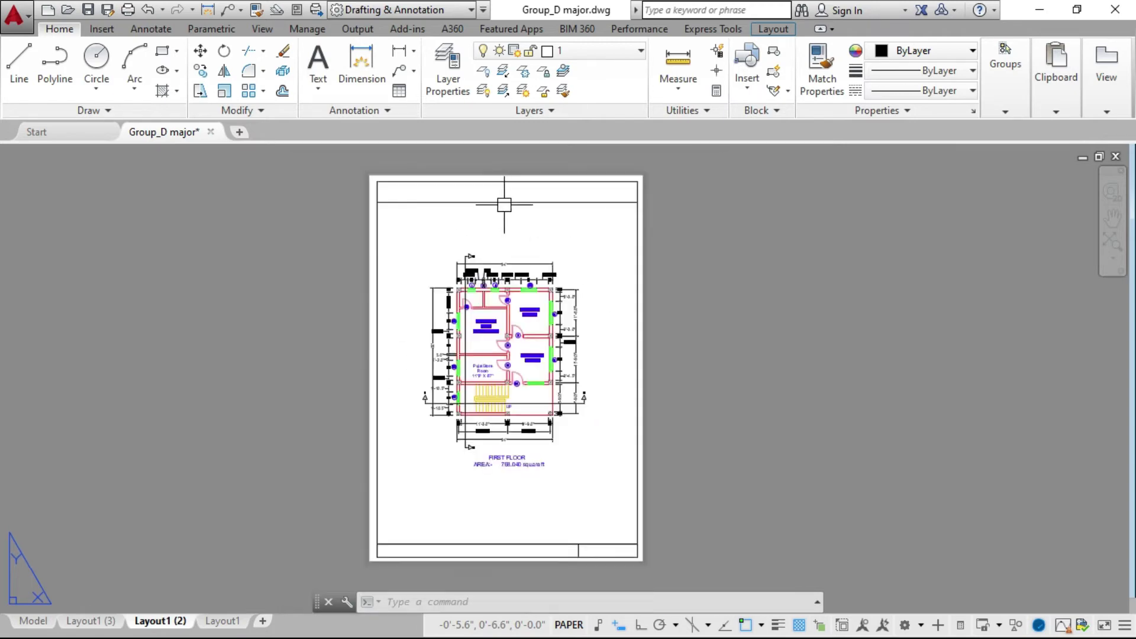
scroll(586, 200, up, 3)
scroll(331, 204, down, 3)
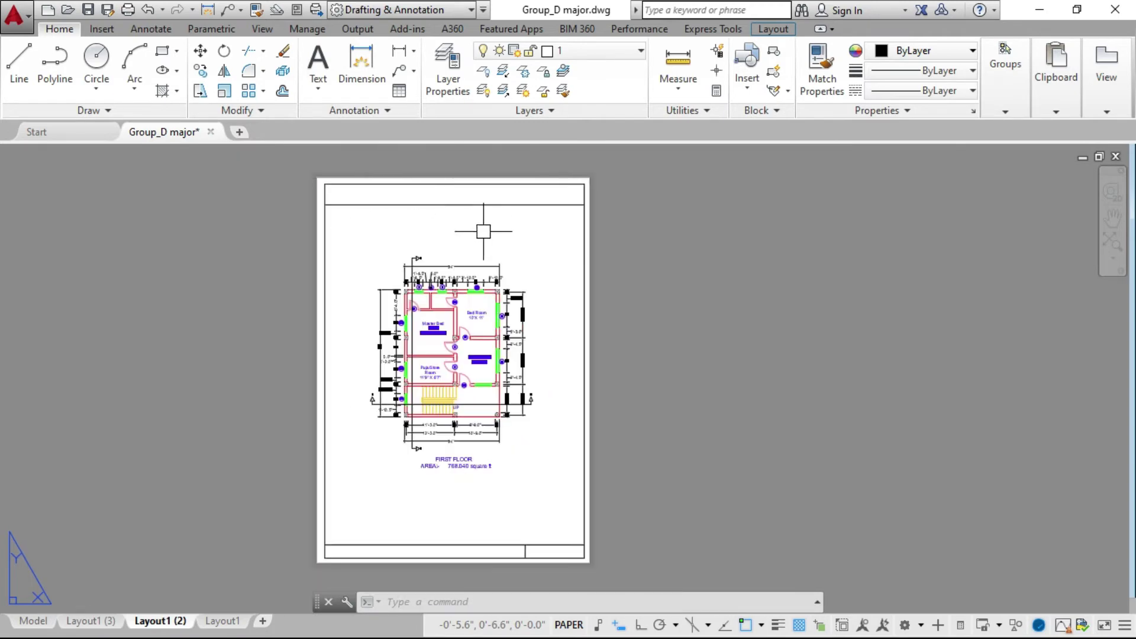
scroll(392, 324, up, 2)
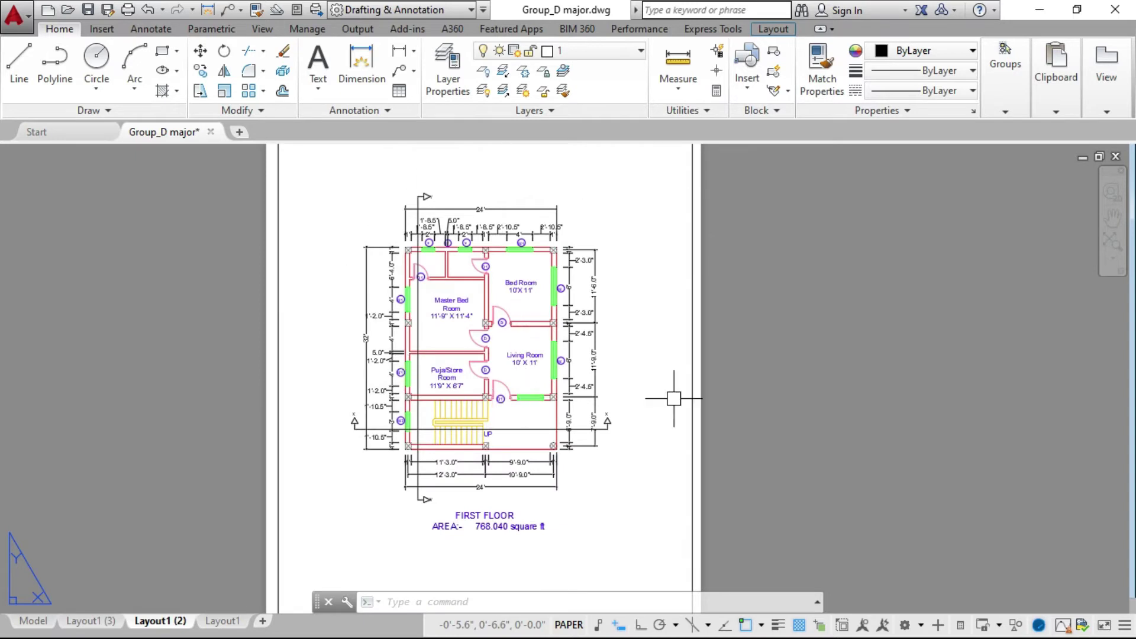
scroll(590, 404, down, 2)
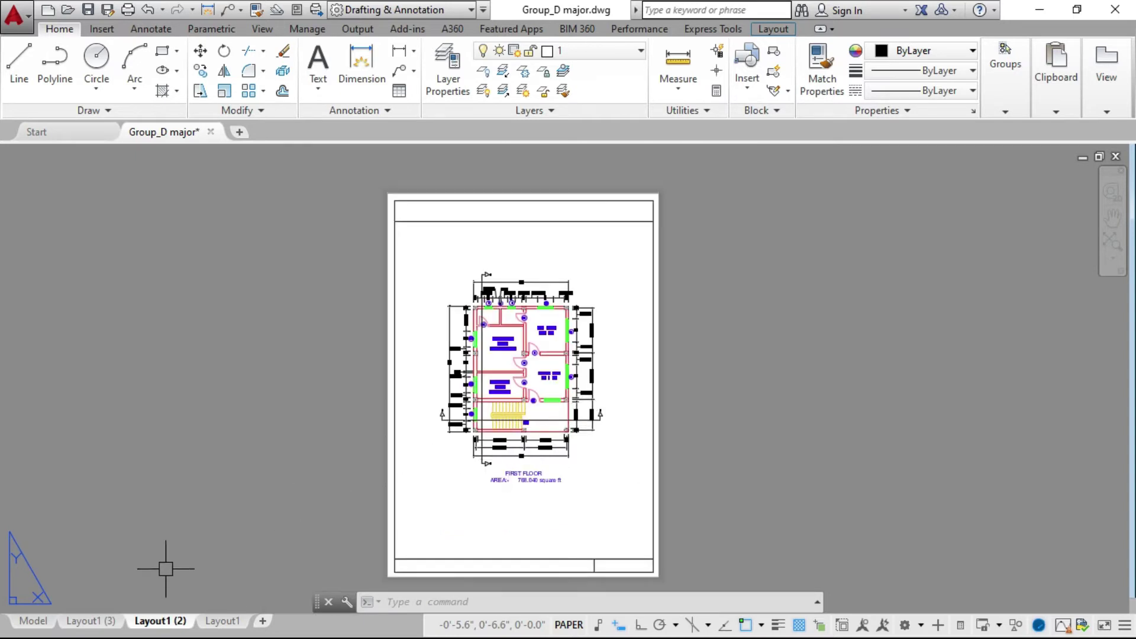
Step: Create a rectangular MVIEW viewport about 7.9 by 11.3 inches on Layout1 (3), just inside the sheet edges
click(86, 623)
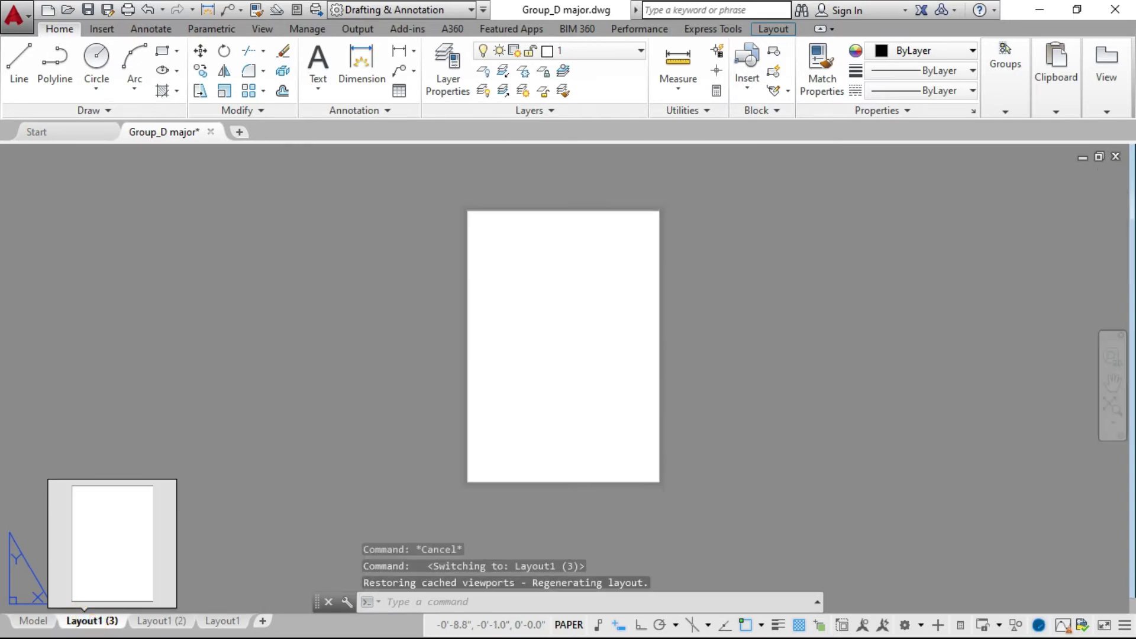
text(mvi)
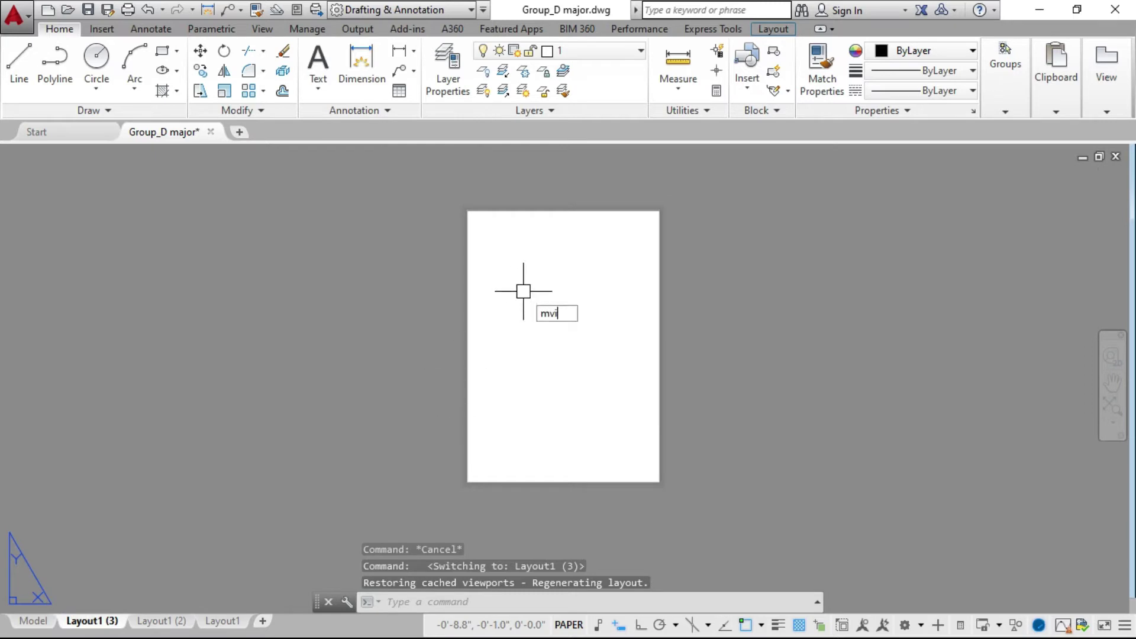
text(ew)
key(Return)
scroll(468, 277, up, 2)
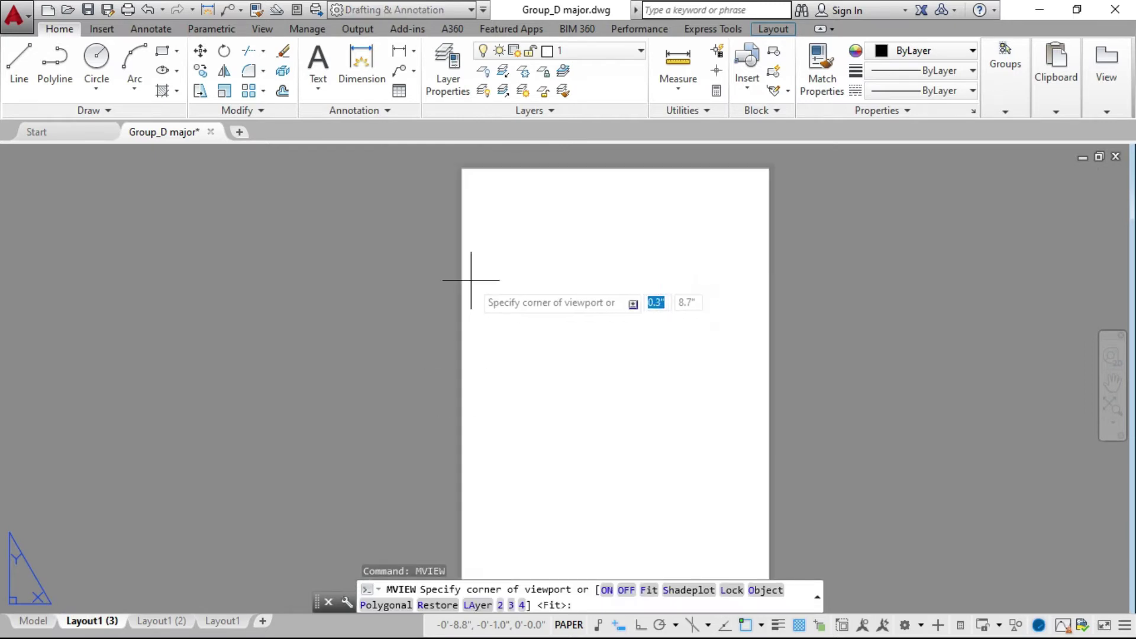
click(471, 177)
scroll(487, 196, down, 2)
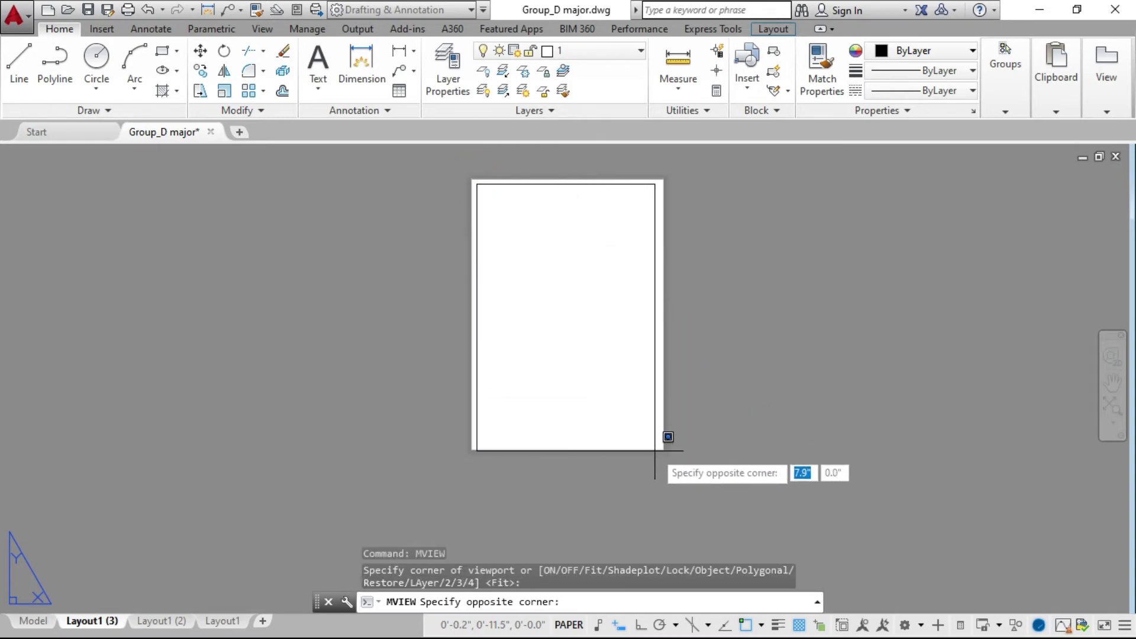
click(659, 446)
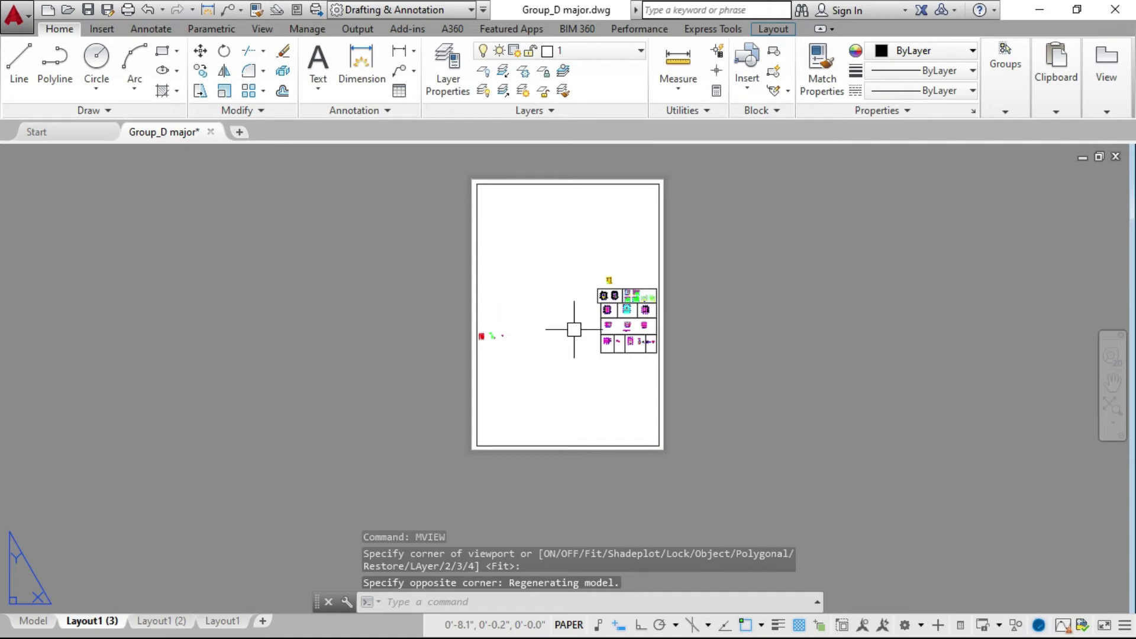
Step: Activate the Layout1 (3) viewport and frame the roof floor plan in the middle of it
double_click(559, 295)
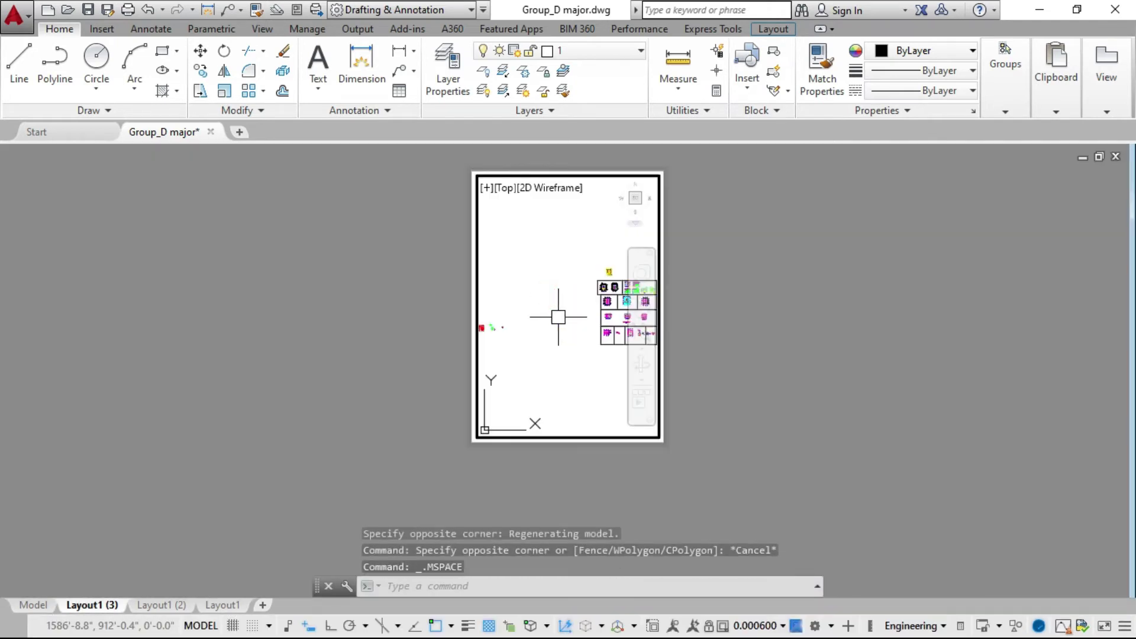
scroll(609, 267, up, 10)
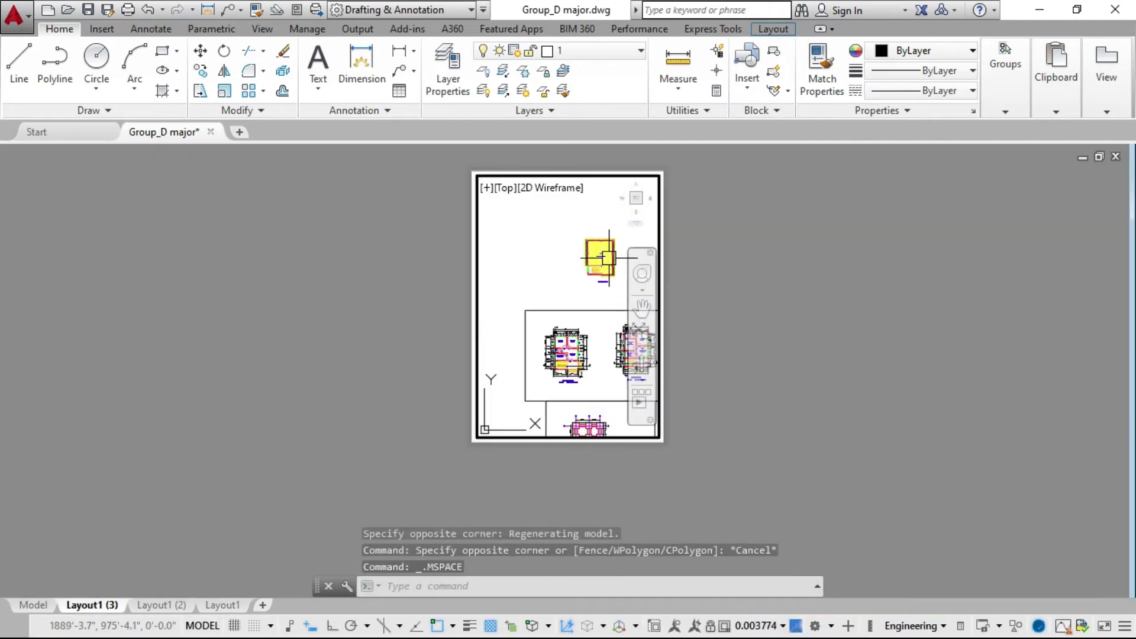
scroll(548, 300, down, 2)
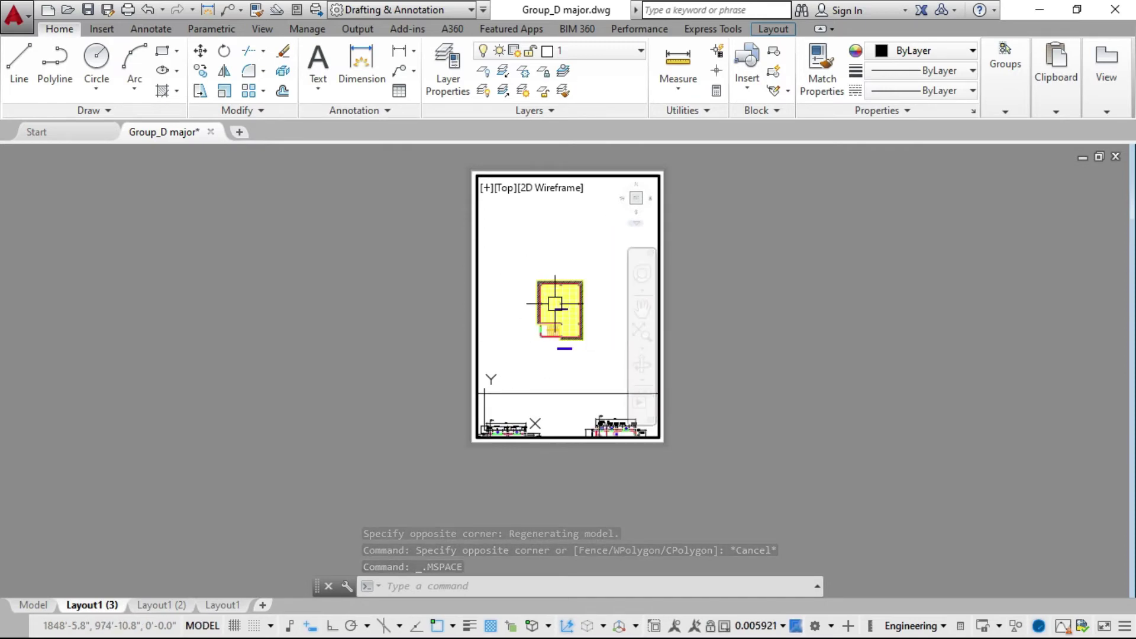
scroll(563, 322, up, 4)
click(642, 308)
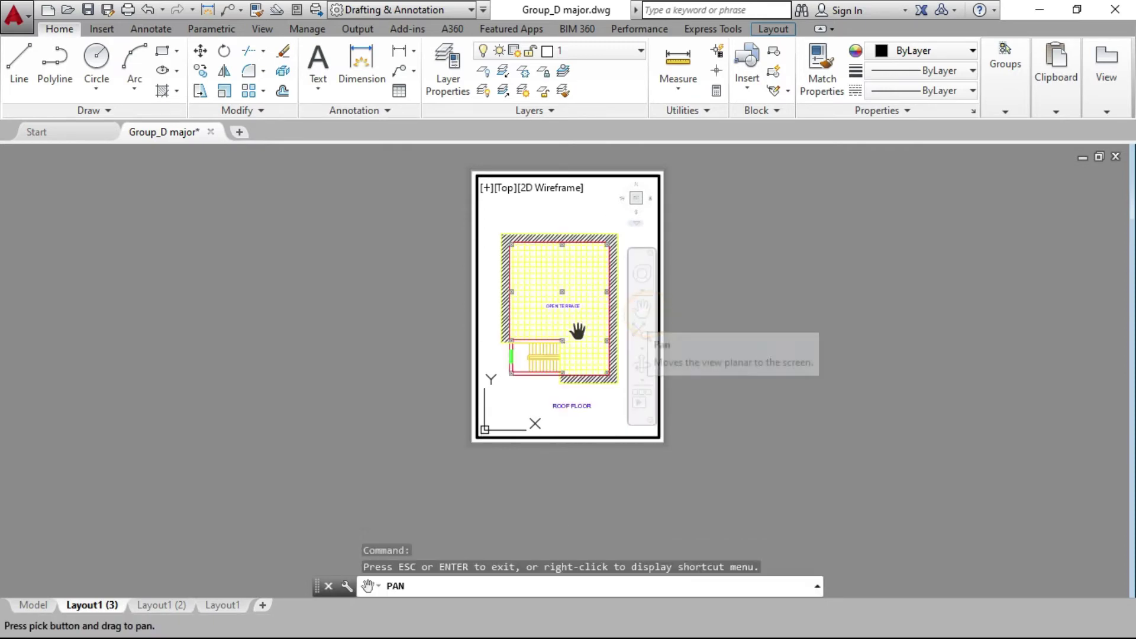
drag(577, 326, 585, 330)
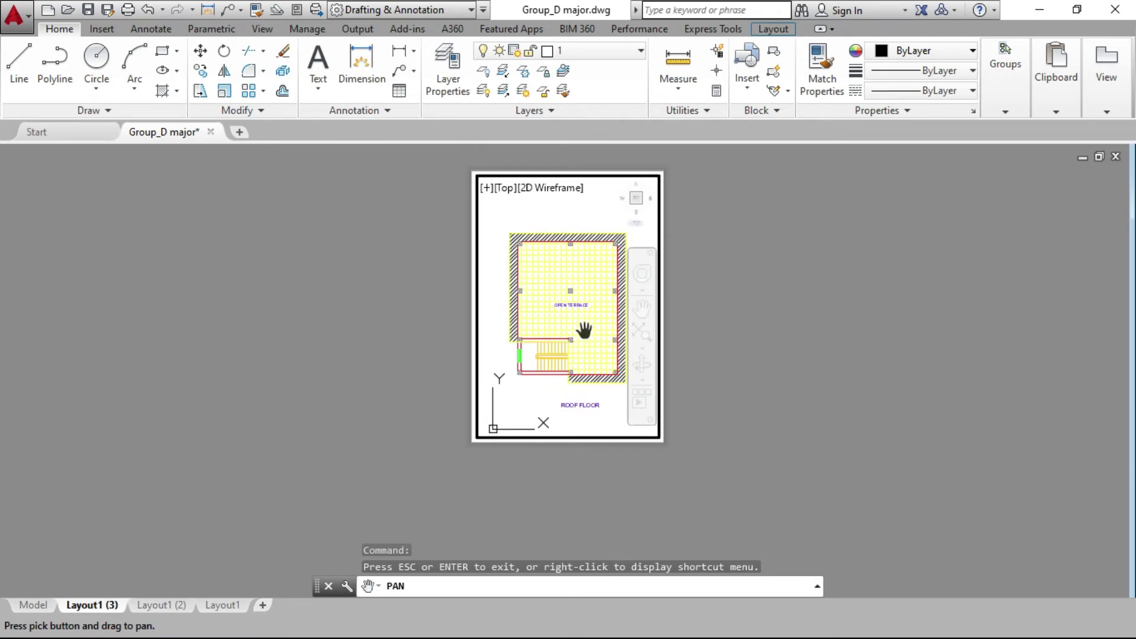
key(Escape)
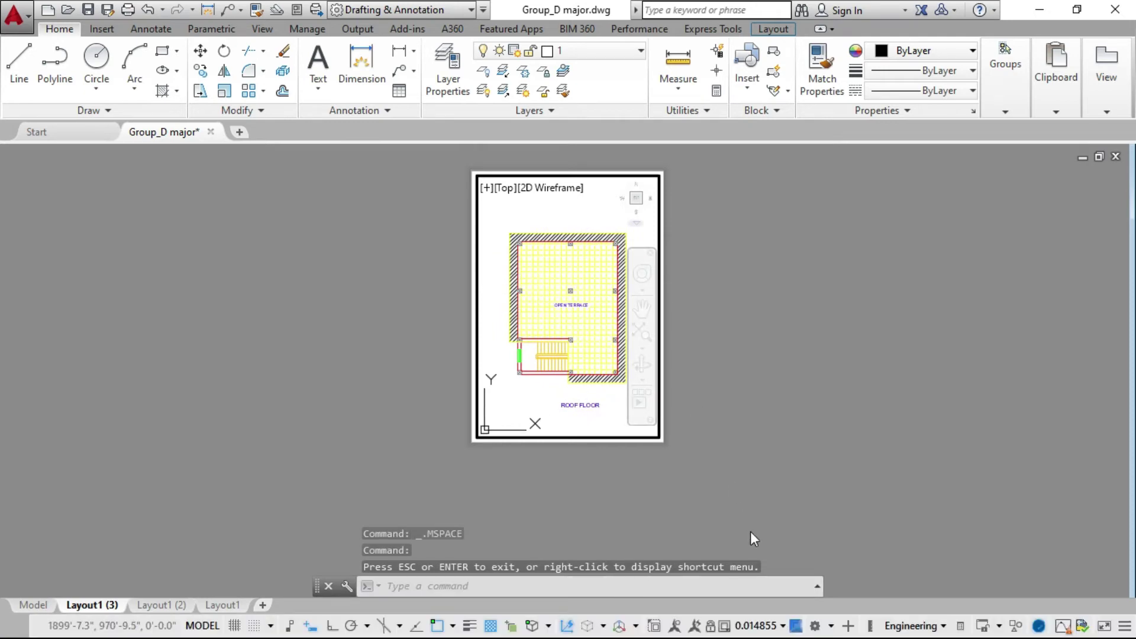
Step: Try the roof floor plan viewport on Layout1 (3) at 1:100, and settle on a scale of 1:80
click(782, 626)
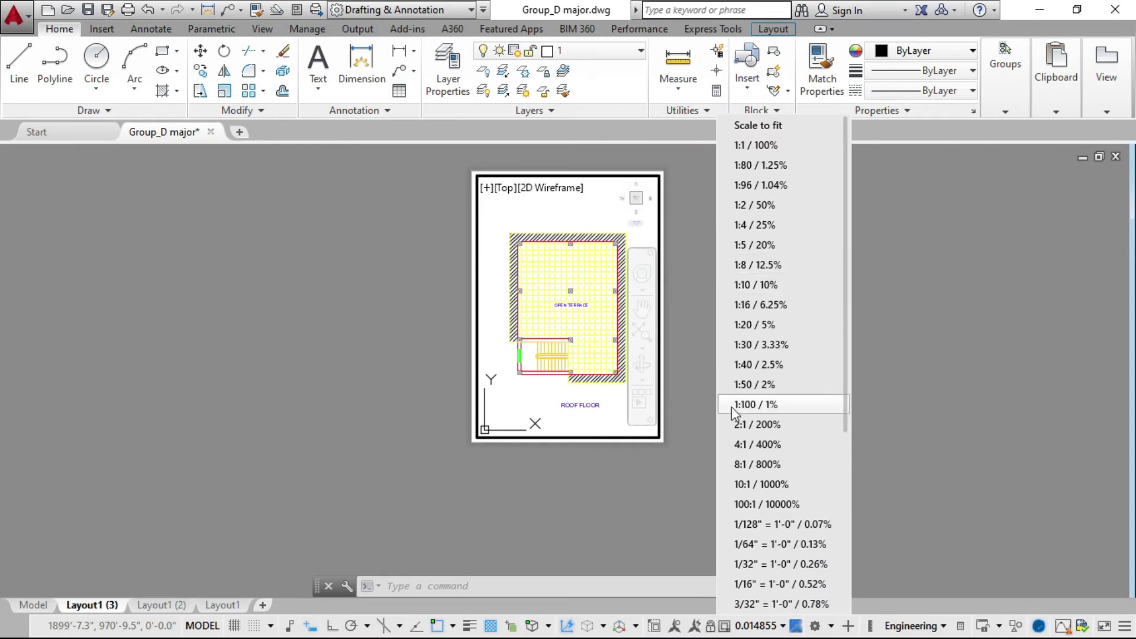
click(751, 405)
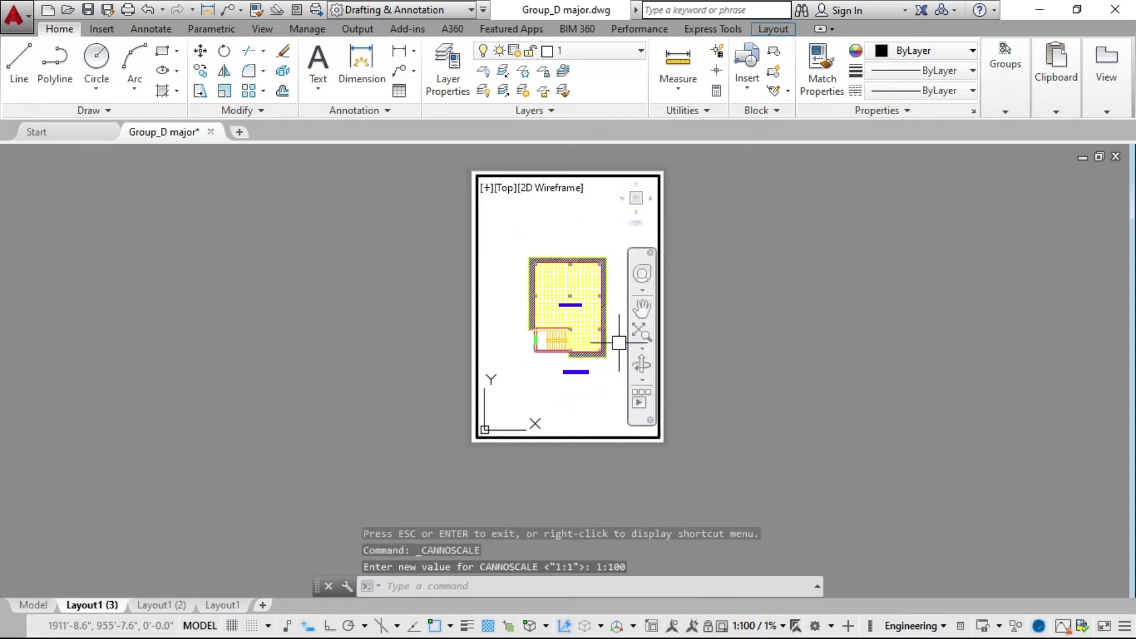
click(783, 626)
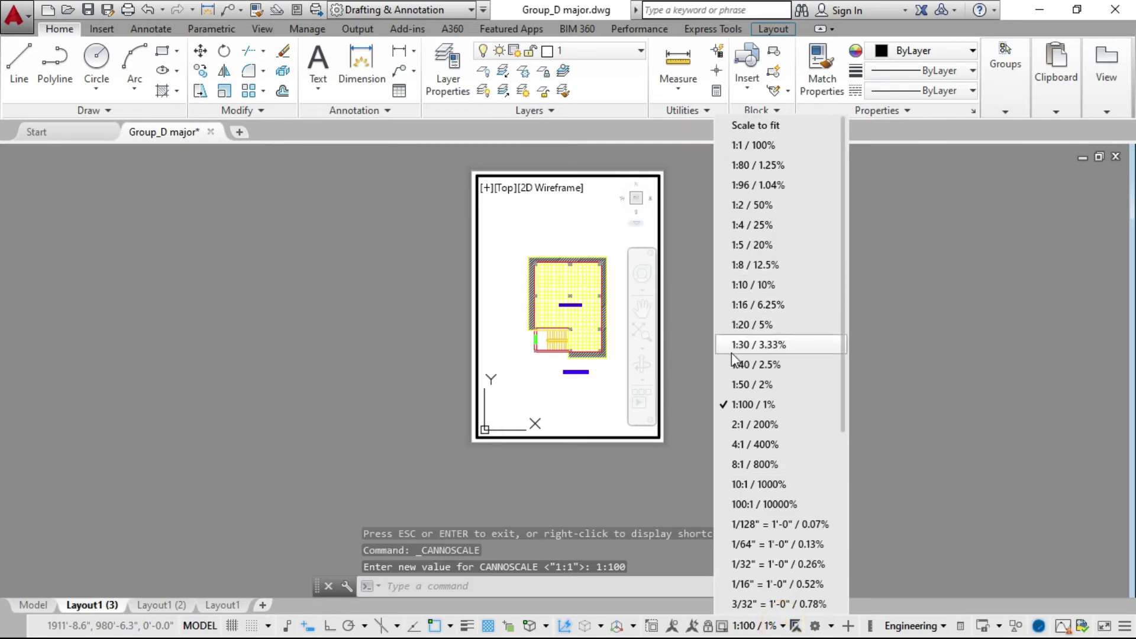
click(727, 166)
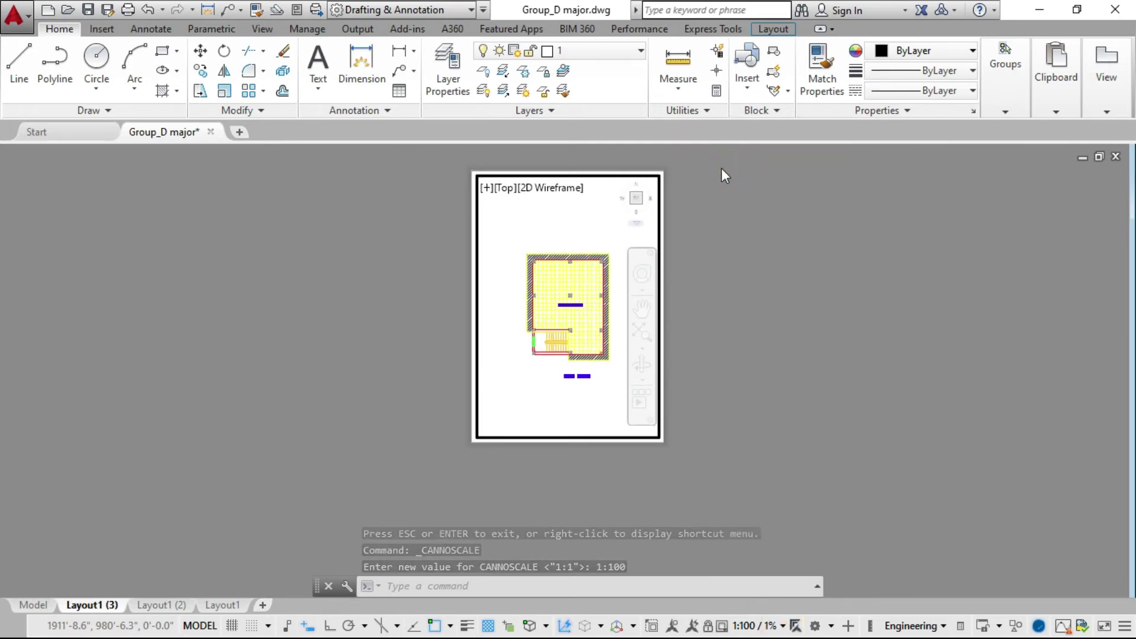
Step: Adjust the roof floor plan's position in the viewport, and return to paper space to check the Layout1 (3) sheet
click(642, 308)
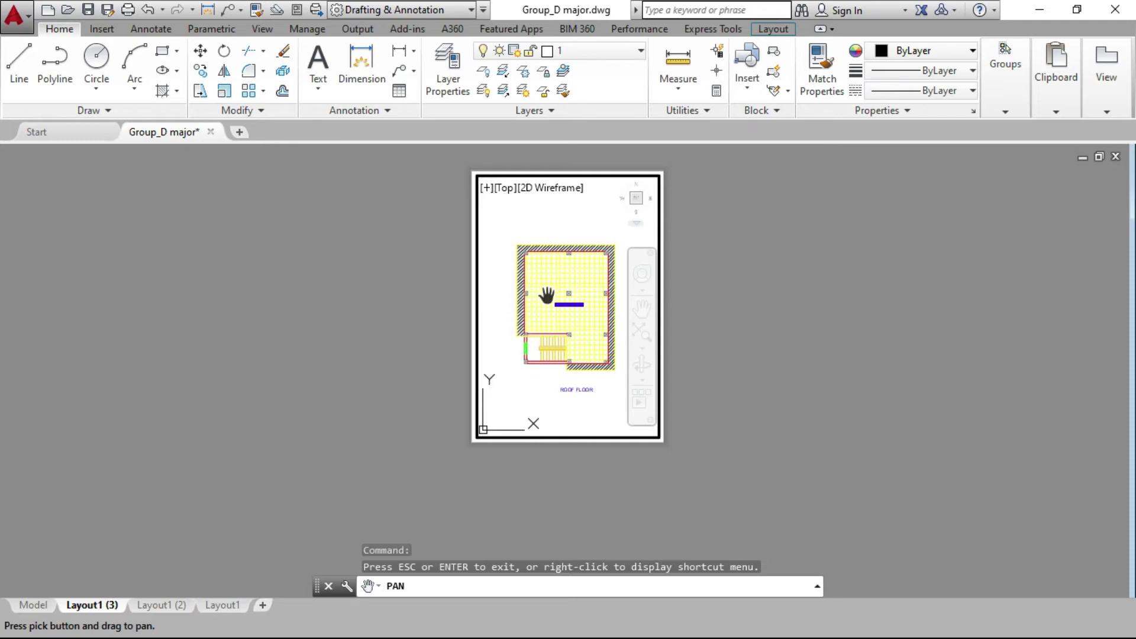
key(Escape)
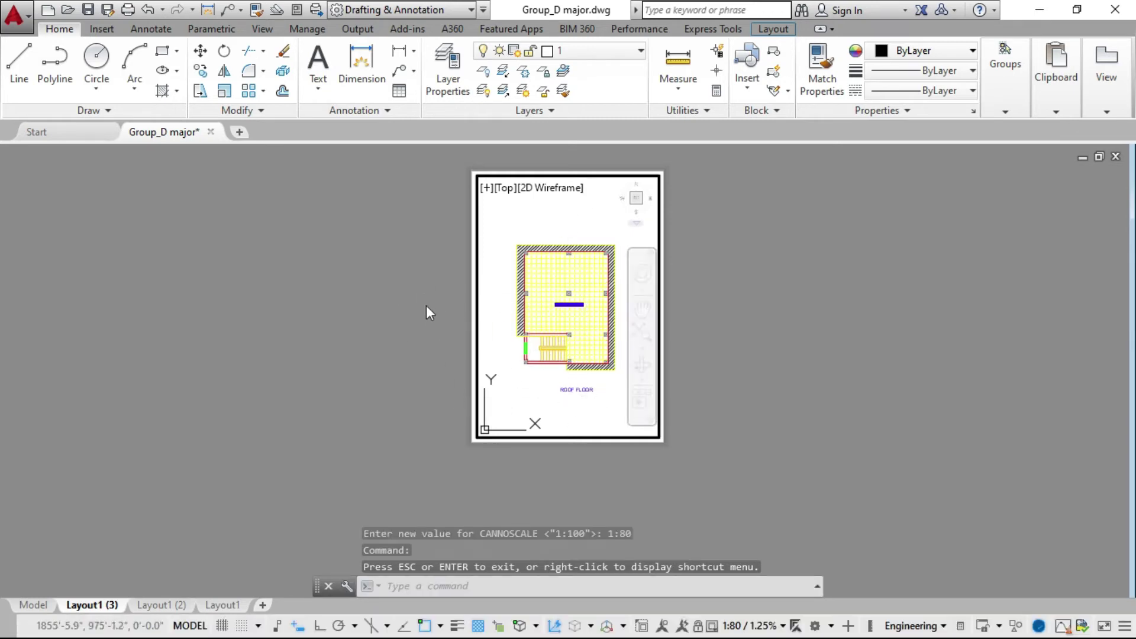
double_click(349, 304)
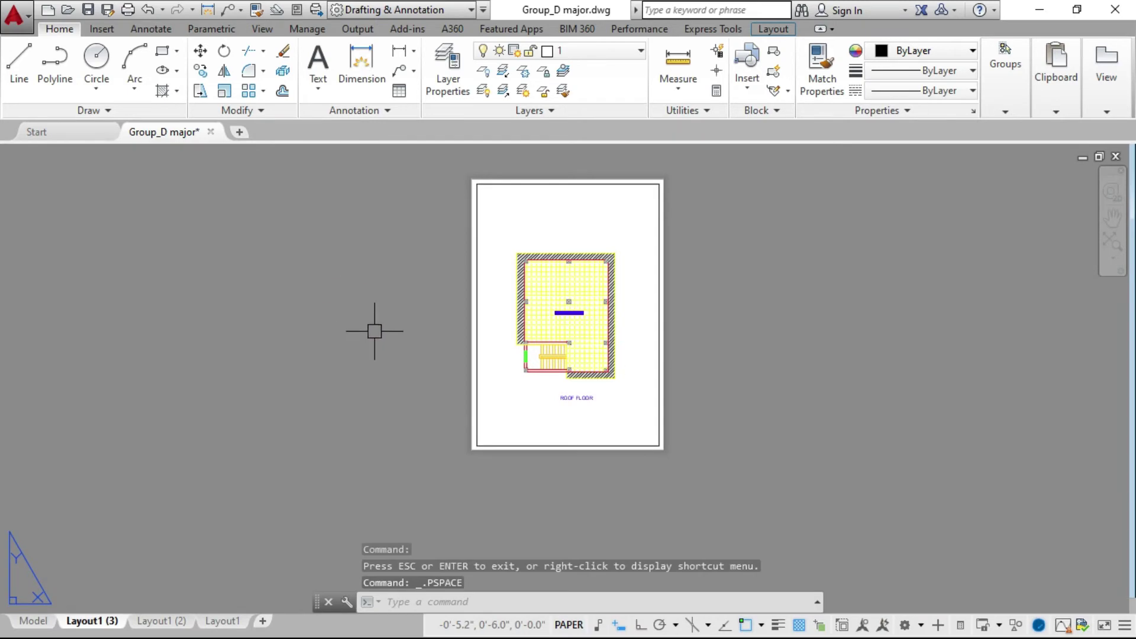
scroll(471, 426, down, 4)
scroll(447, 398, up, 2)
scroll(441, 408, up, 2)
scroll(456, 419, down, 2)
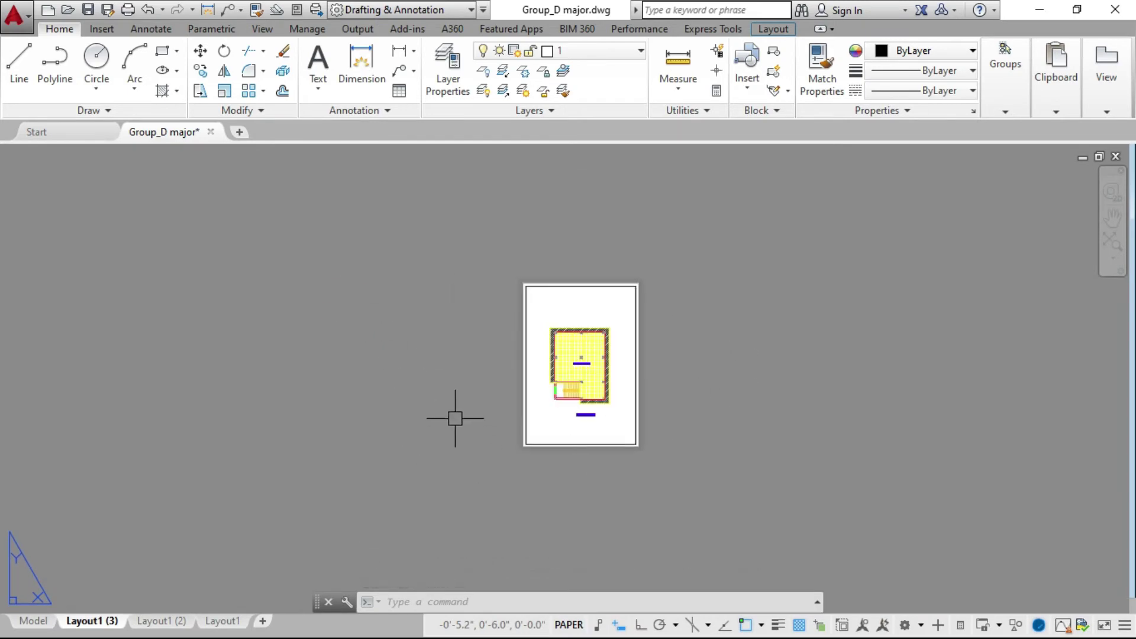
scroll(743, 393, up, 4)
scroll(743, 393, down, 2)
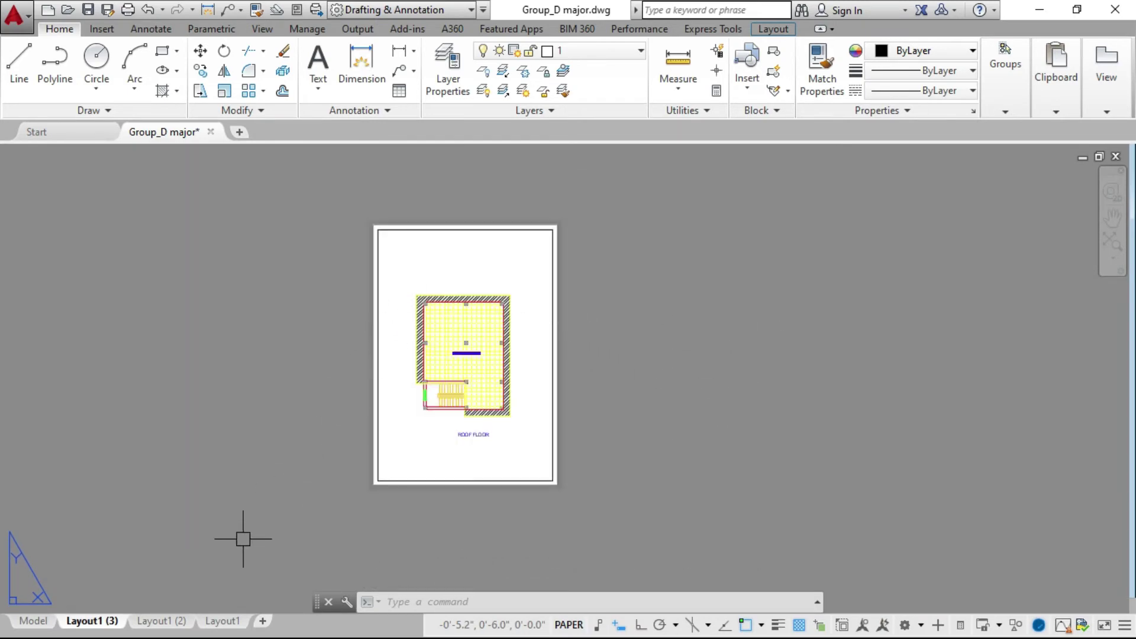
Step: Examine the floor plans, dimensions and sheet borders on Layout1, Layout1 (2) and Layout1 (3) in turn
click(221, 622)
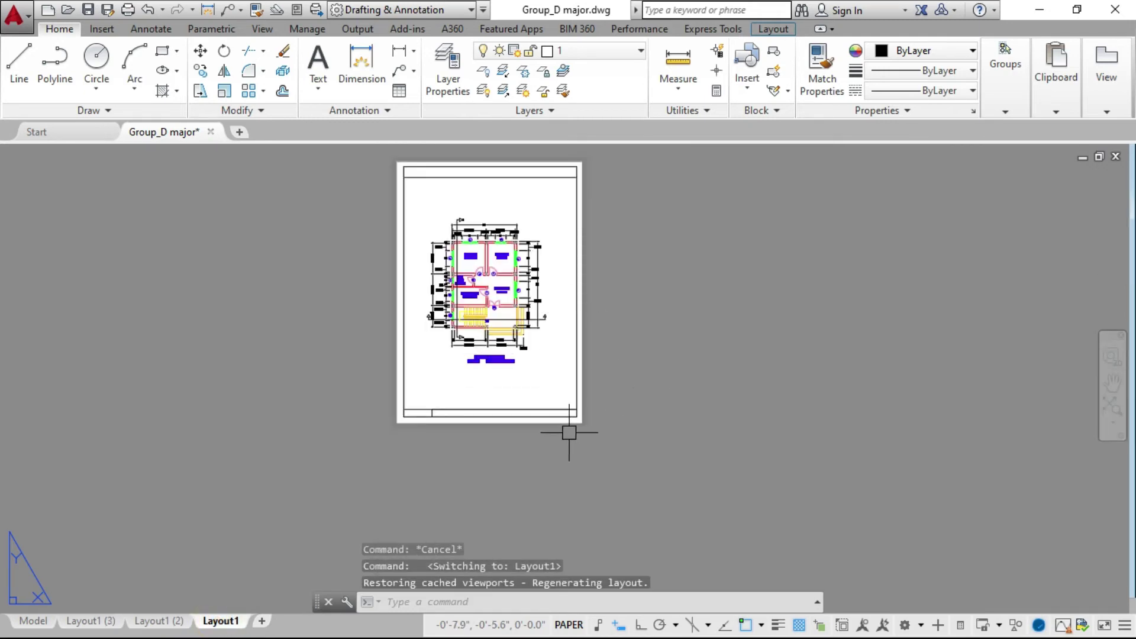
scroll(546, 420, down, 2)
scroll(525, 340, up, 2)
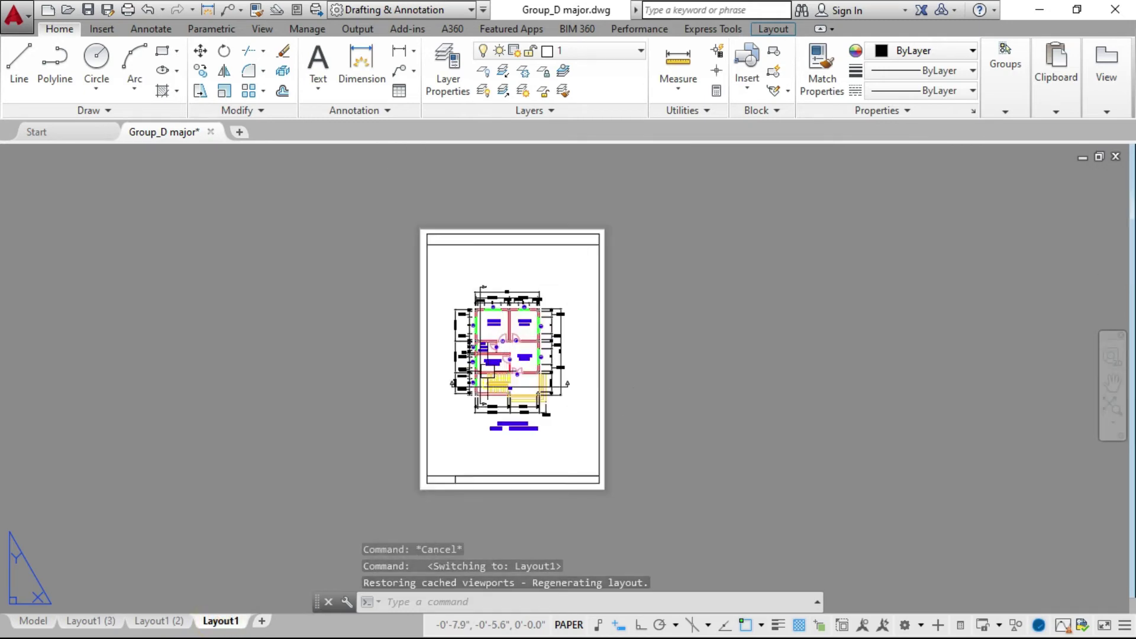
scroll(438, 391, up, 2)
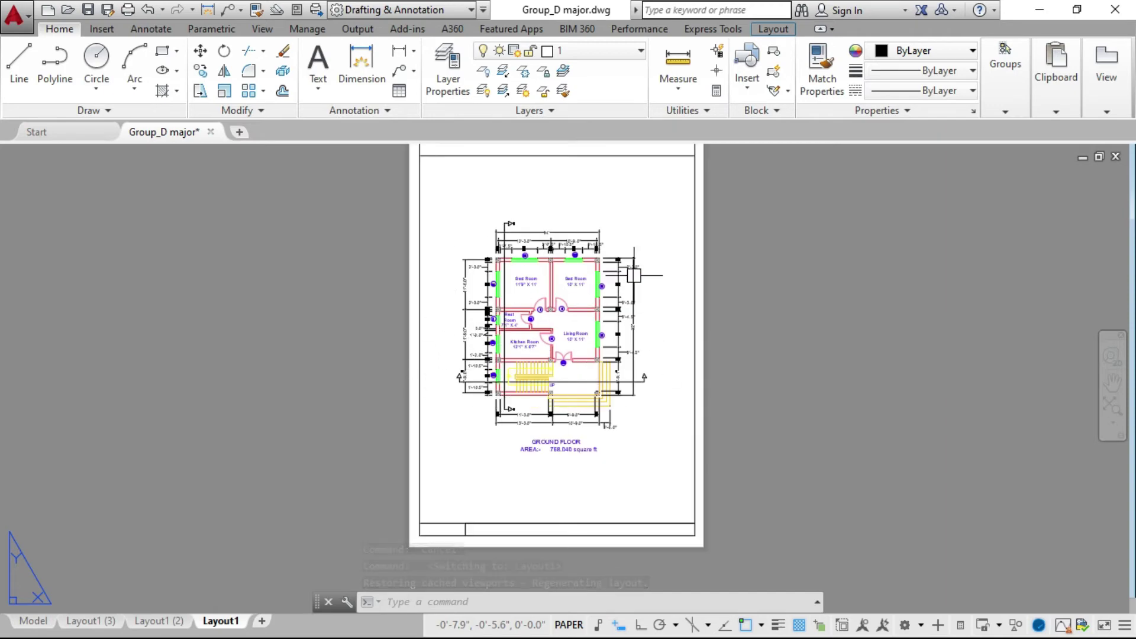
click(161, 629)
scroll(645, 343, down, 2)
scroll(592, 470, up, 4)
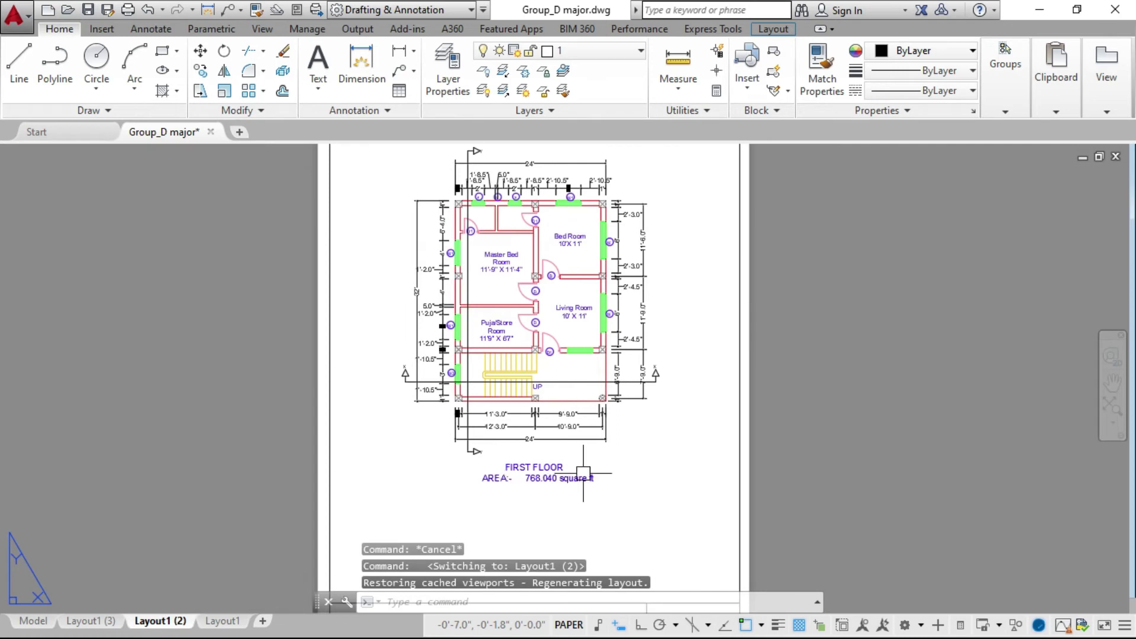
scroll(586, 400, down, 2)
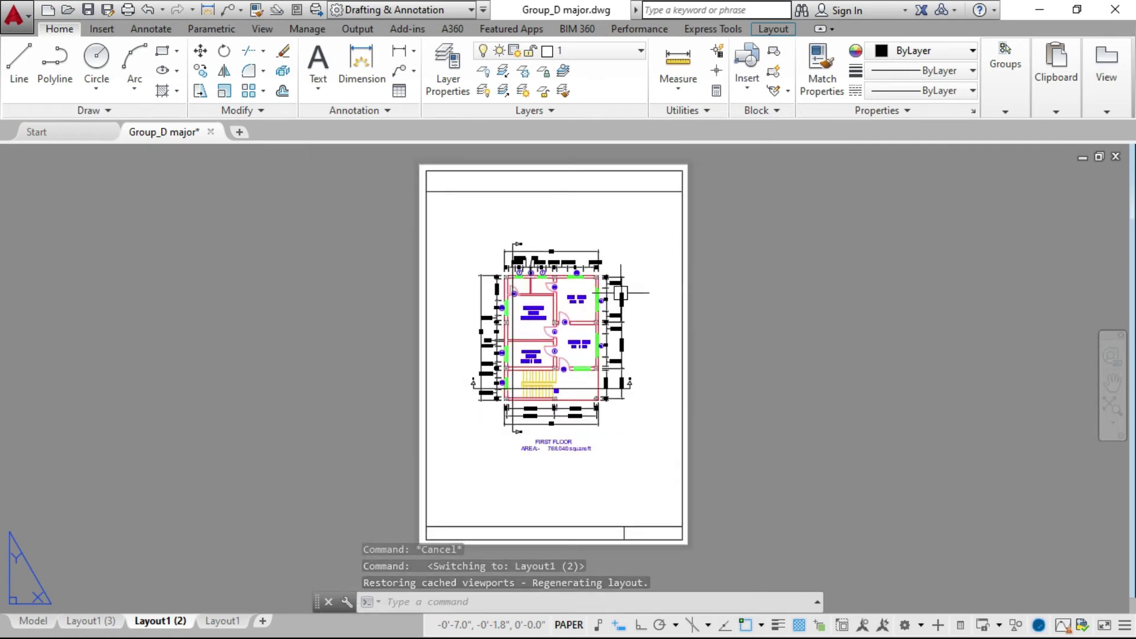
scroll(620, 292, down, 2)
click(95, 621)
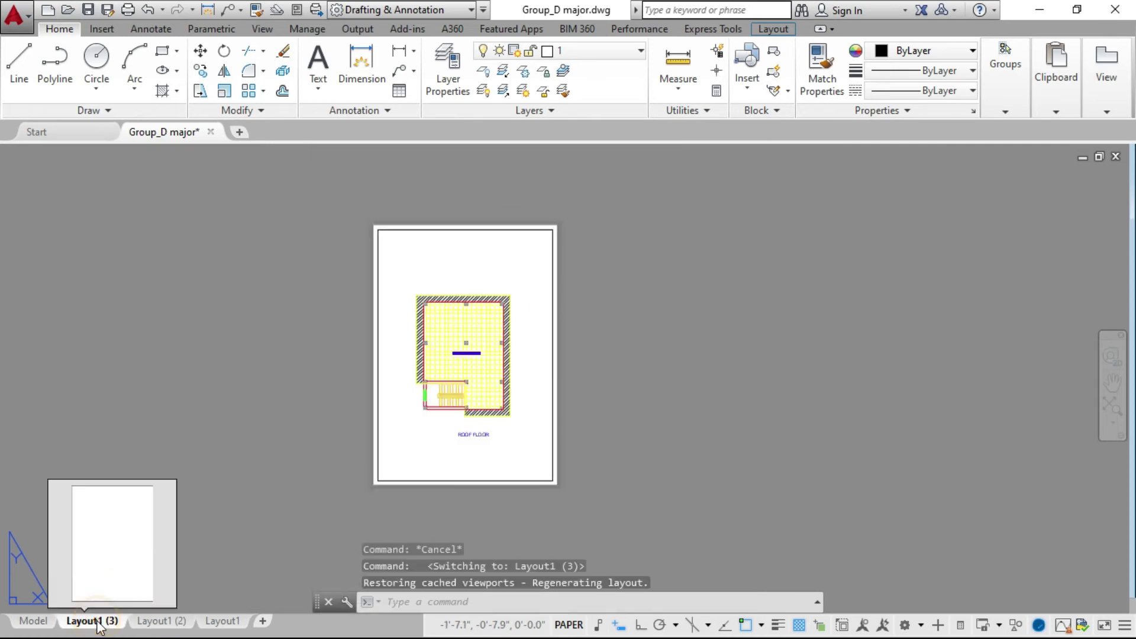
scroll(385, 339, down, 2)
scroll(385, 339, up, 4)
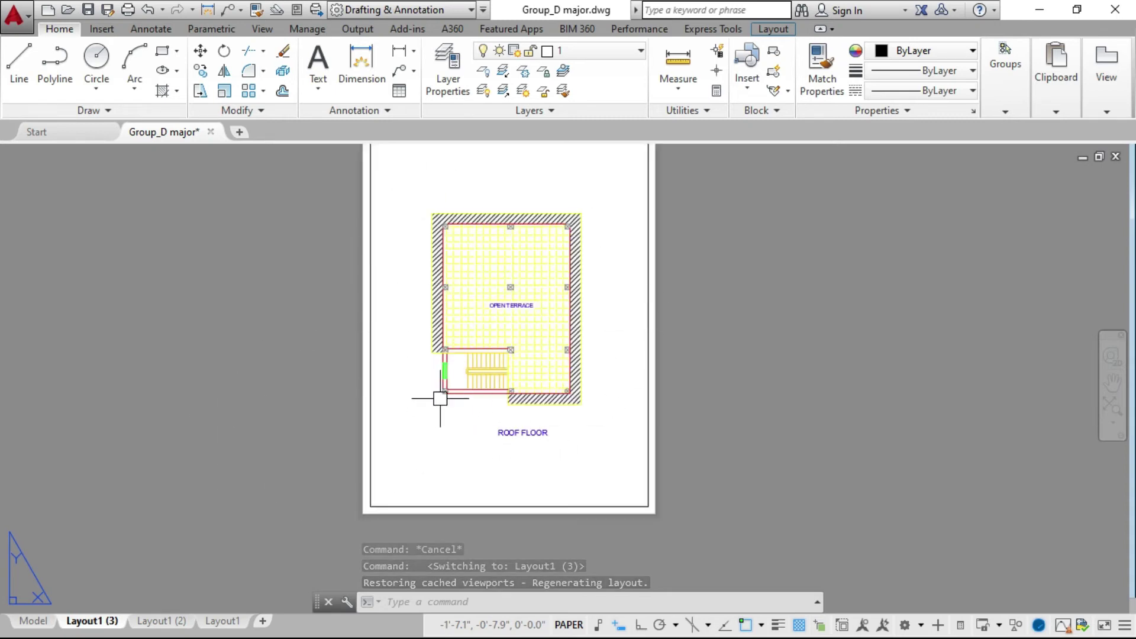
scroll(515, 436, down, 2)
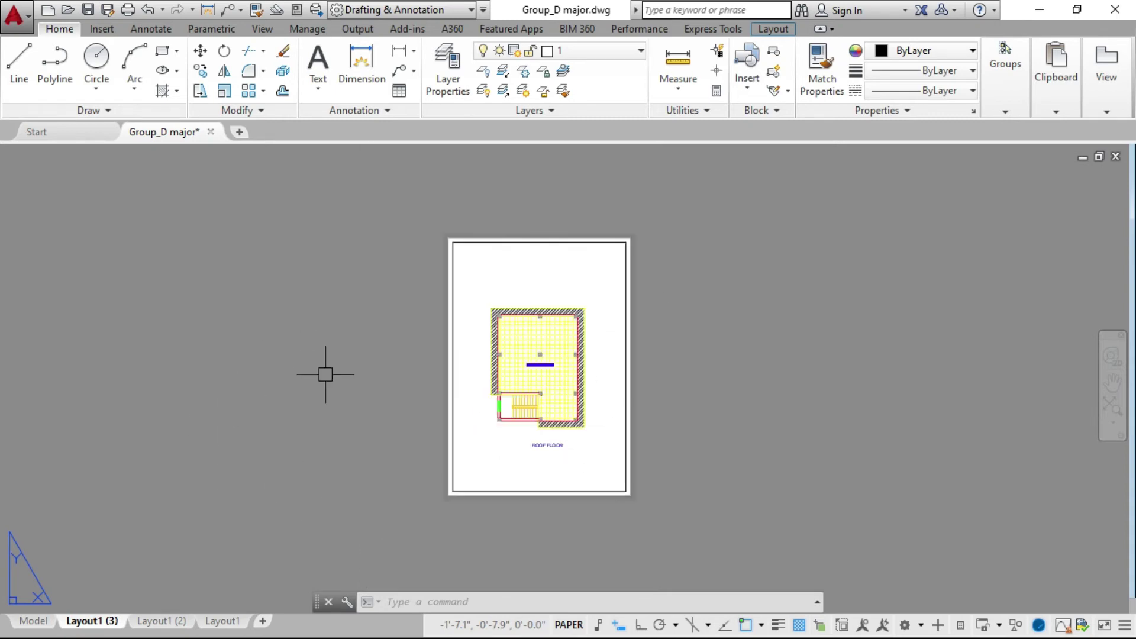
Step: Compare the three layouts once more, finishing with the whole ground floor sheet on Layout1
click(170, 622)
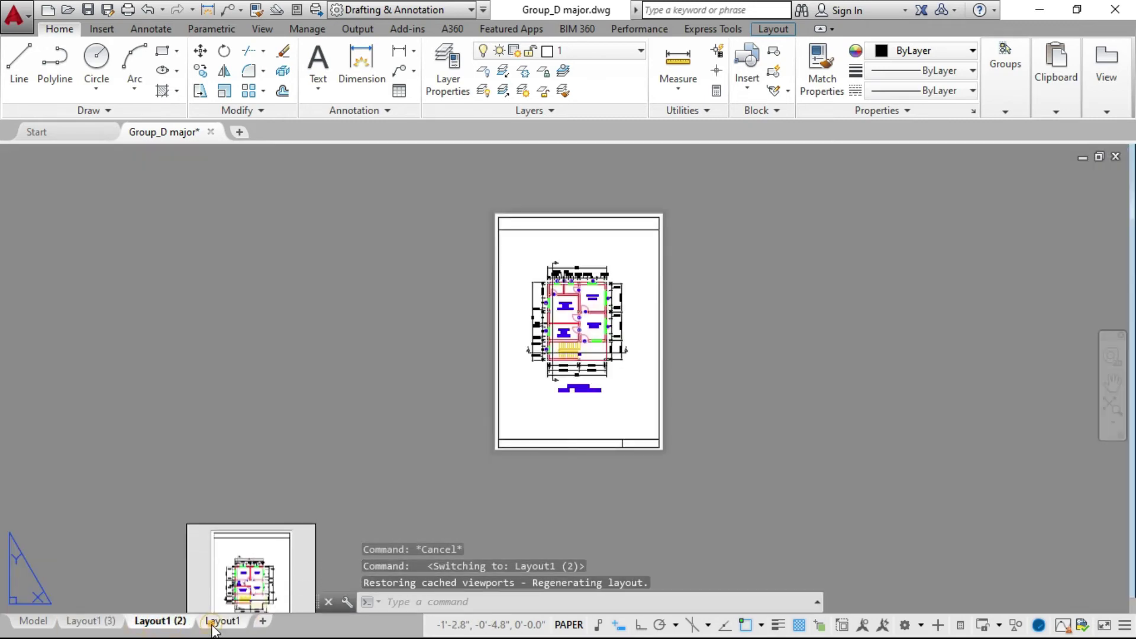
click(222, 622)
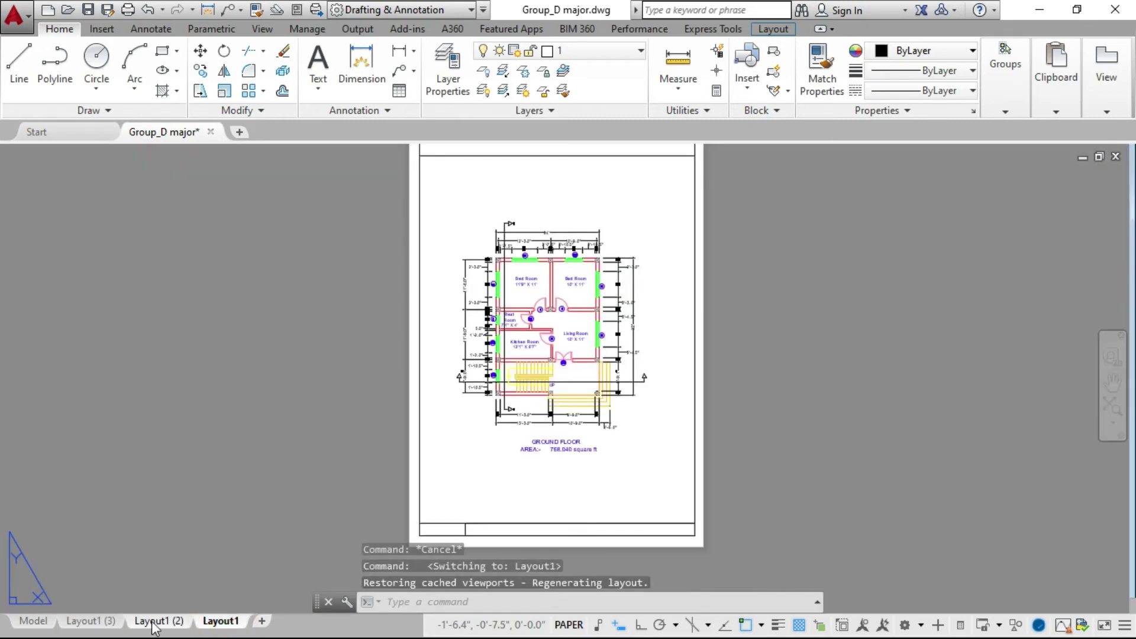
click(154, 621)
click(95, 622)
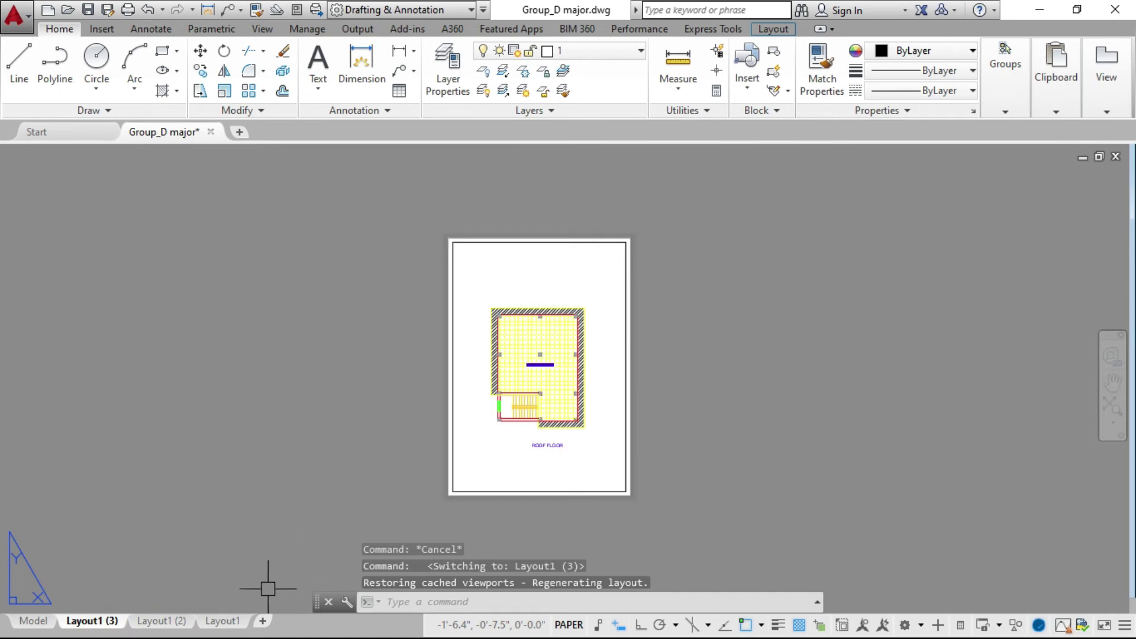
click(222, 621)
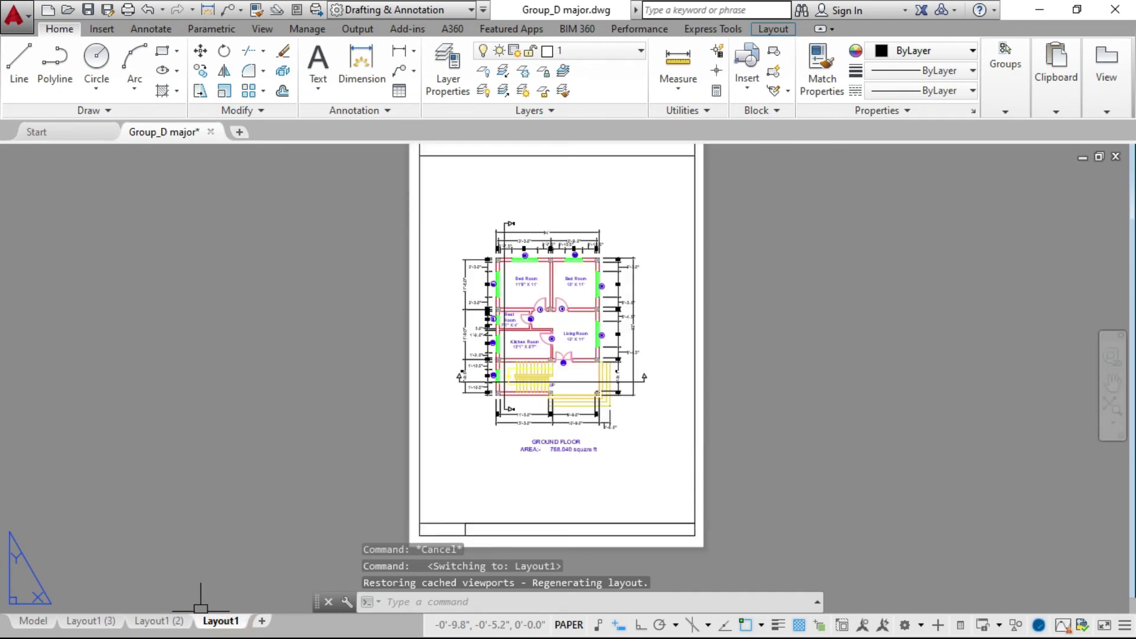
mouse_move(217, 620)
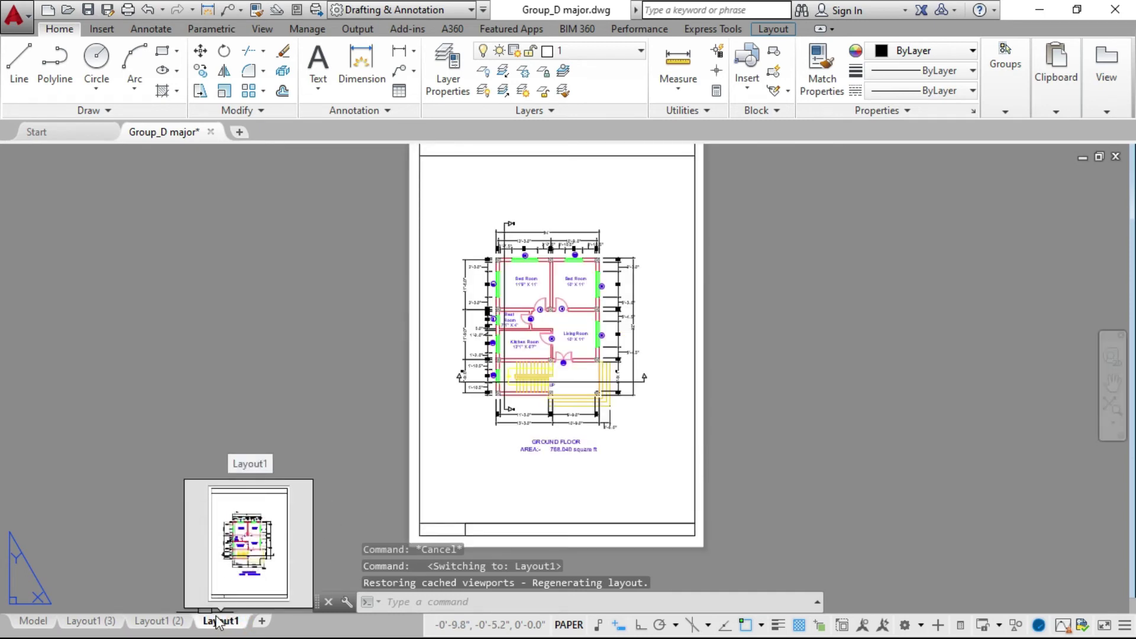
scroll(380, 457, down, 2)
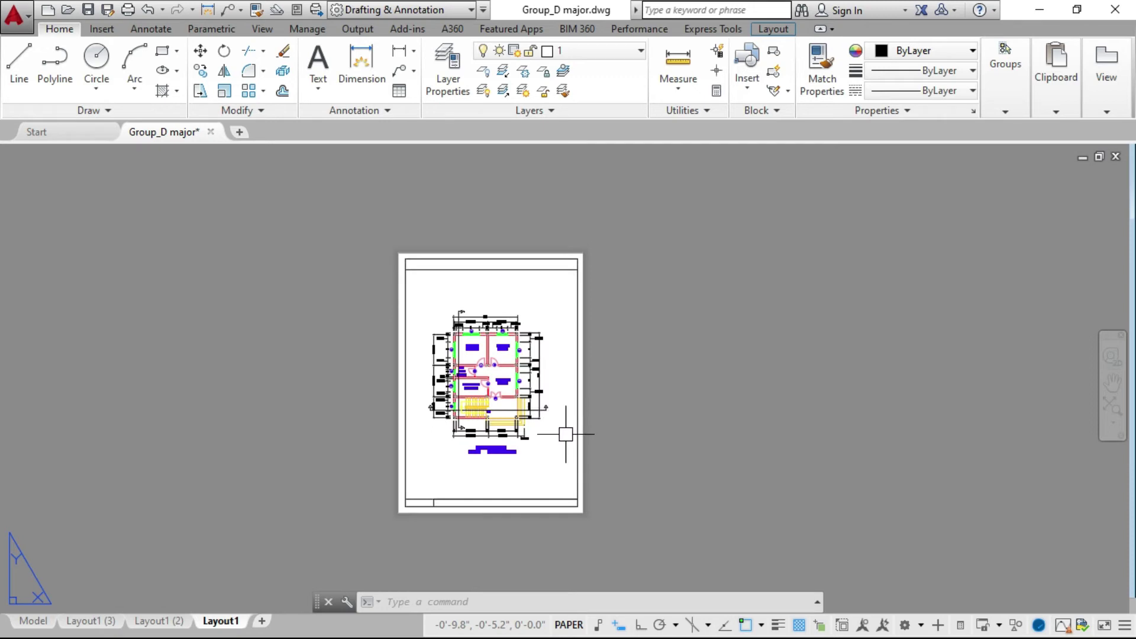
text(E)
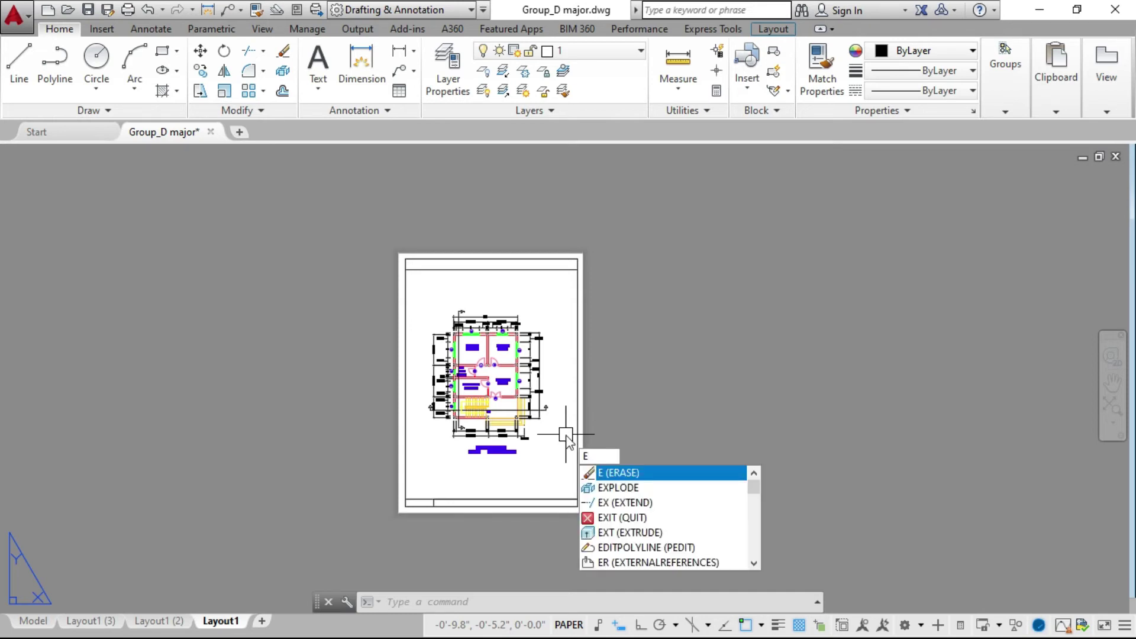
text(xport)
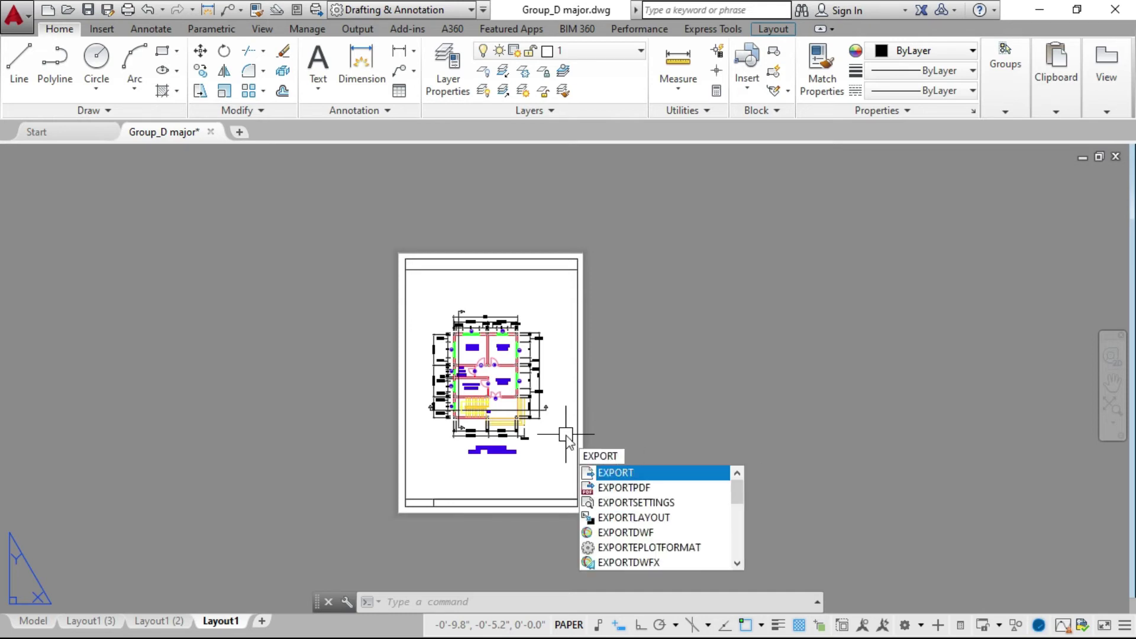
text(PDF)
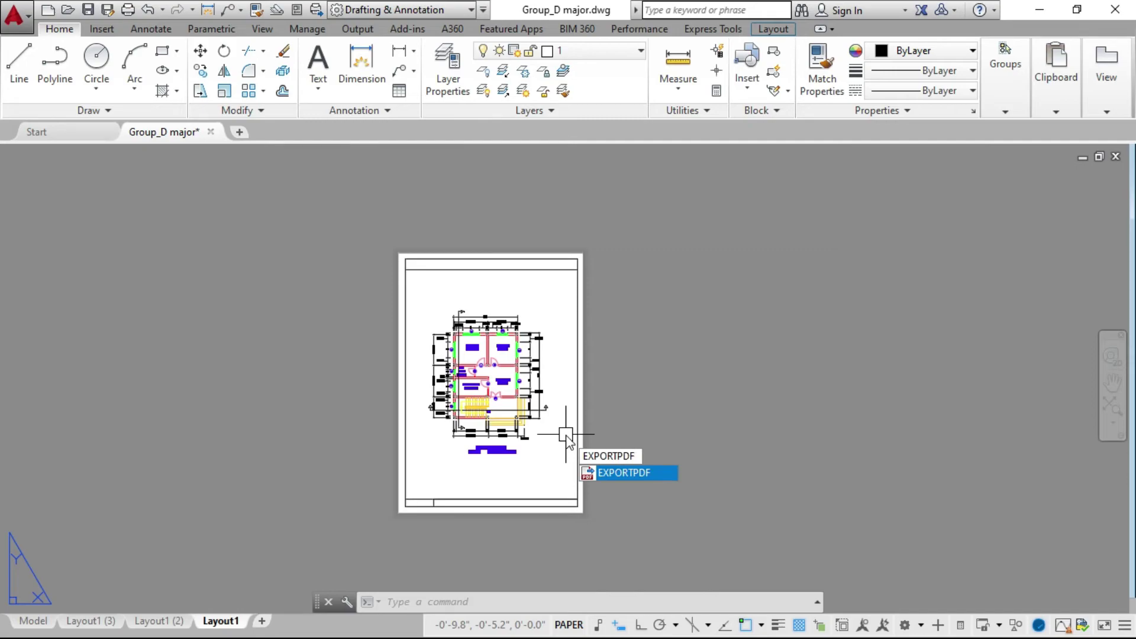
key(Return)
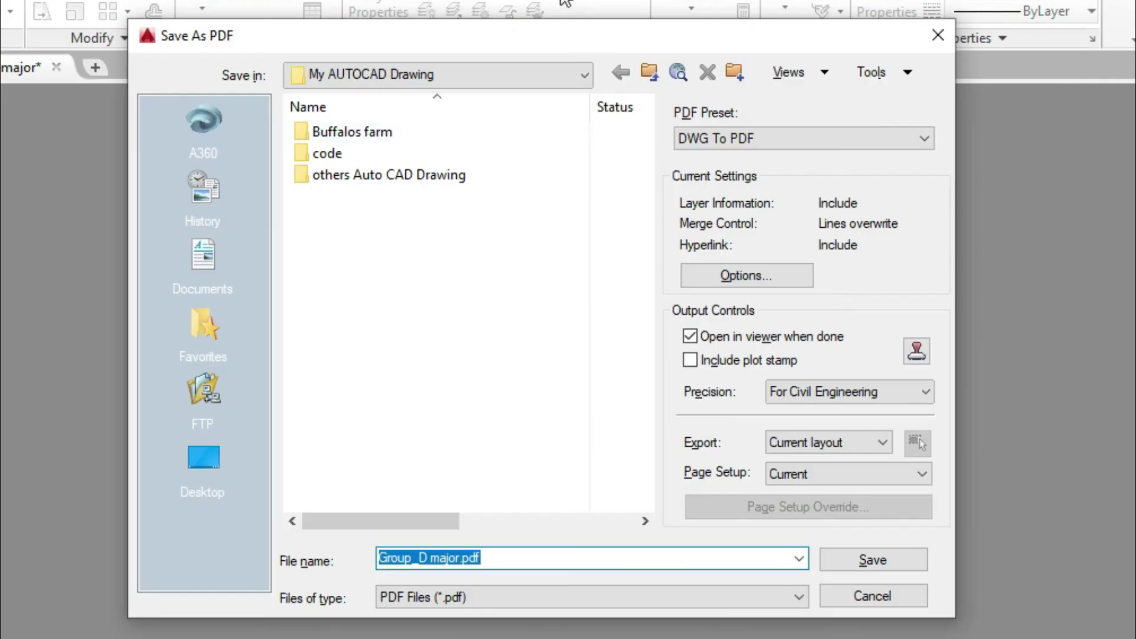
mouse_move(522, 32)
mouse_down()
mouse_move(533, 30)
mouse_move(508, 32)
mouse_up()
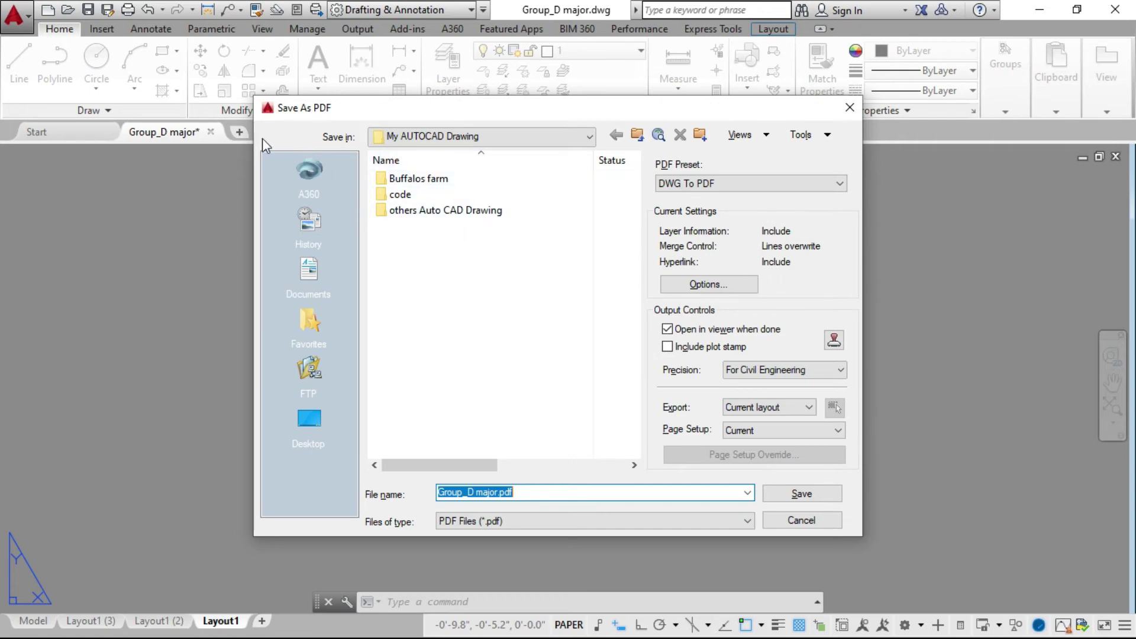
click(849, 109)
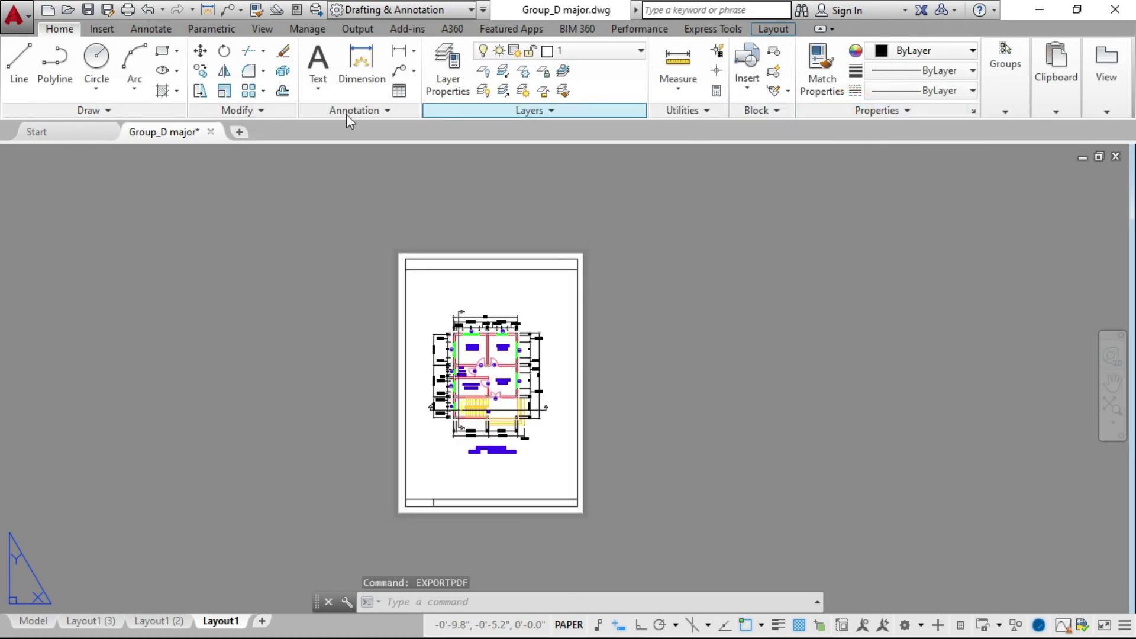
Step: Start a PDF export of the drawing, with the Desktop as the save location and all layouts included
click(26, 21)
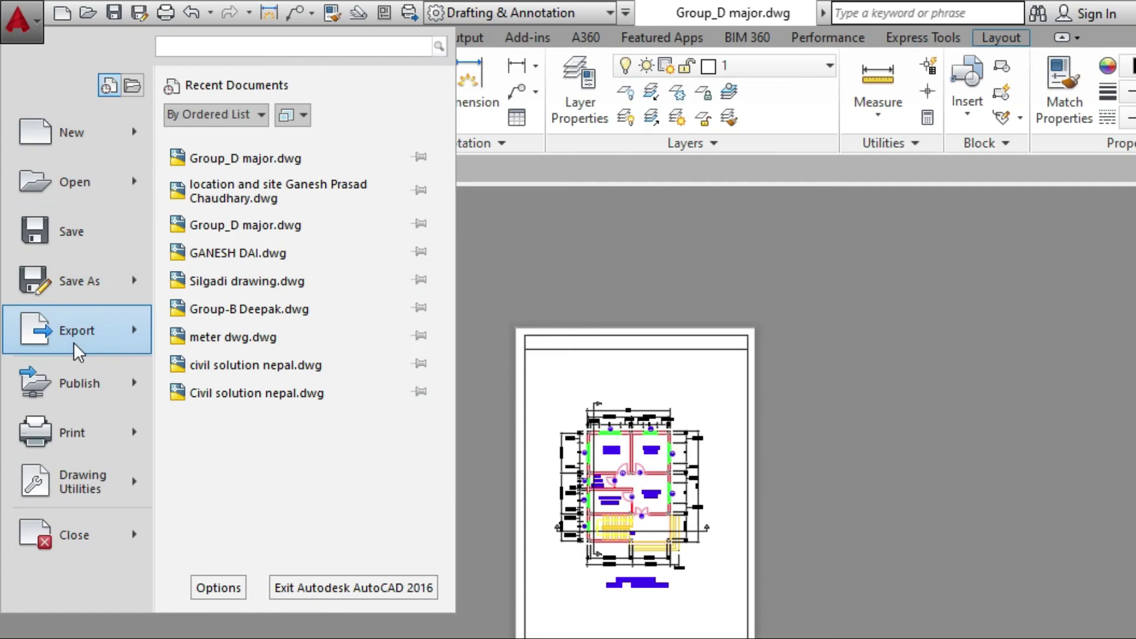
click(137, 333)
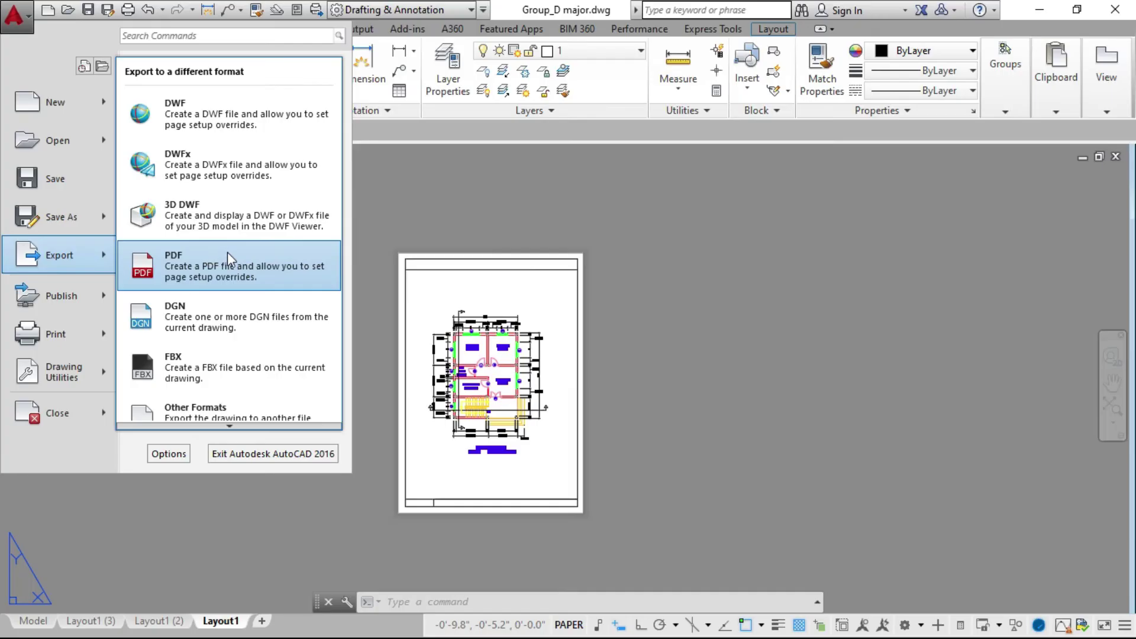
click(200, 265)
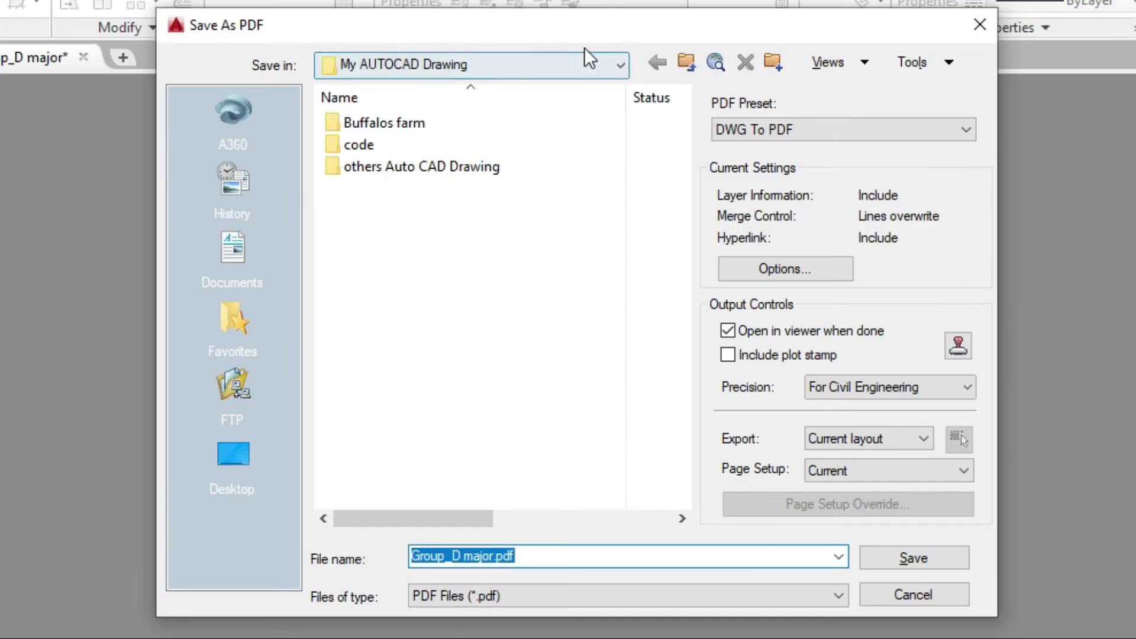
click(581, 109)
drag(595, 26, 539, 27)
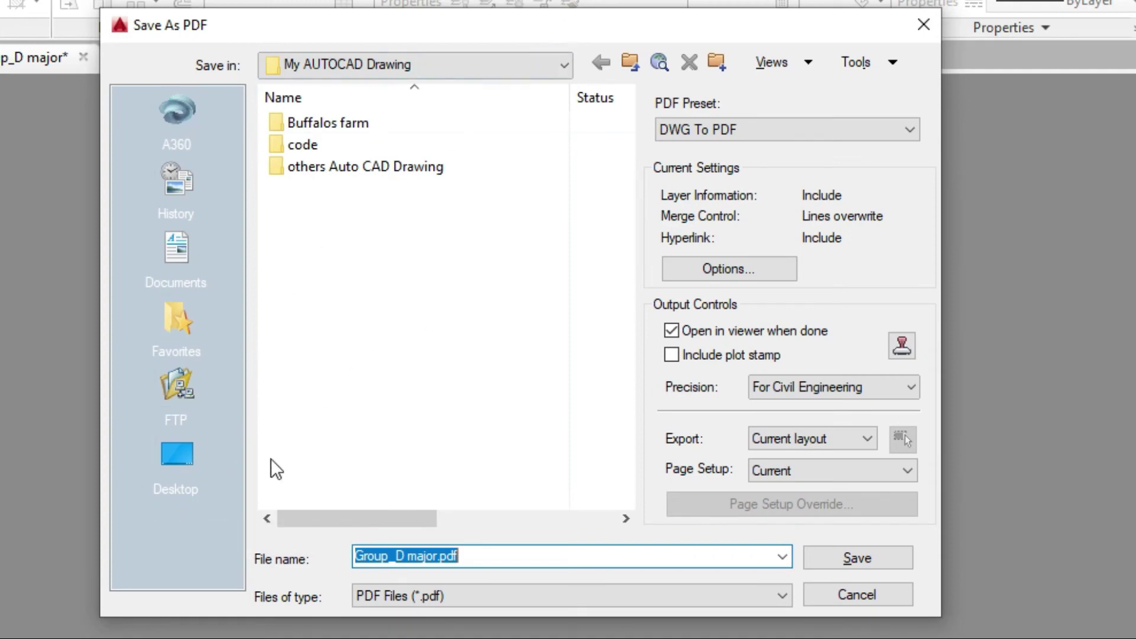
click(182, 464)
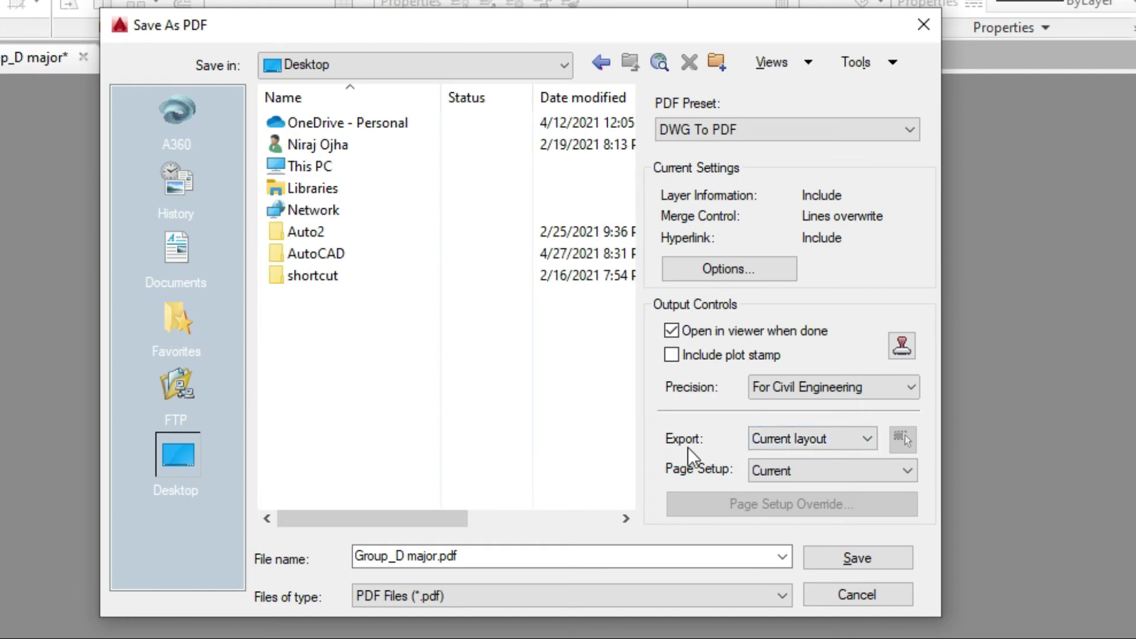
click(854, 443)
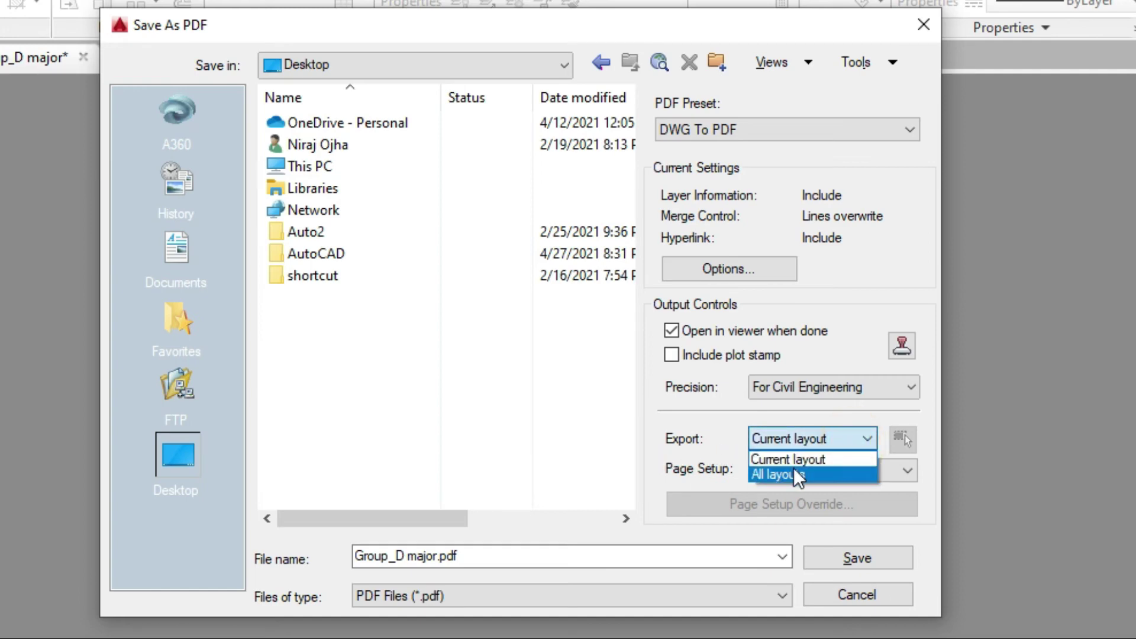
click(813, 471)
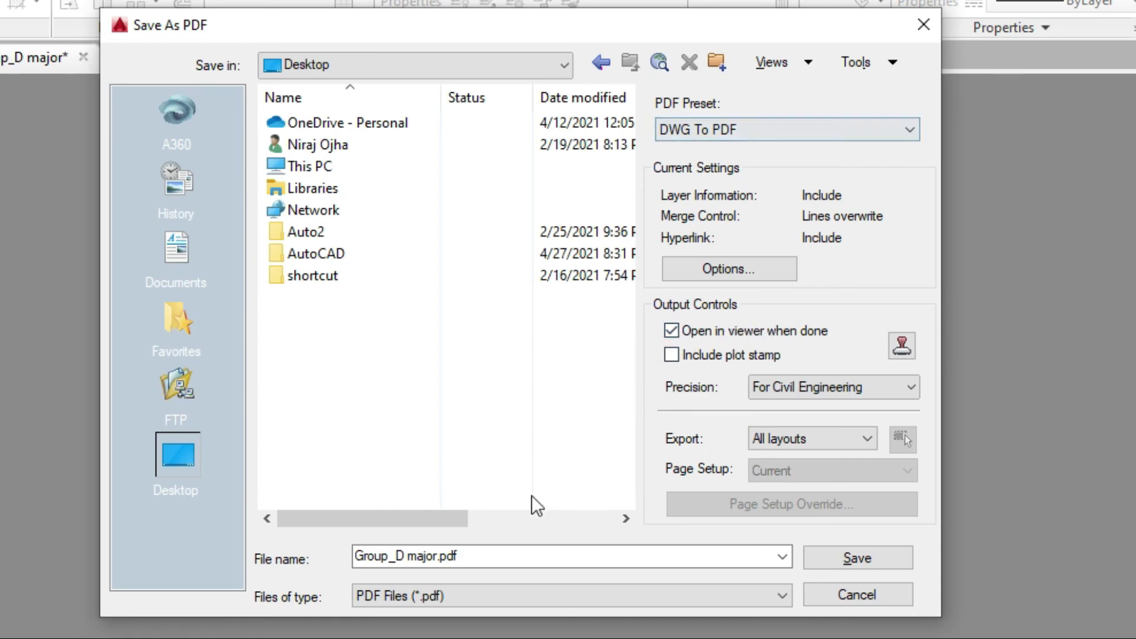
Step: Name the PDF "civil solution nepal" and save it
click(469, 553)
drag(469, 553, 307, 552)
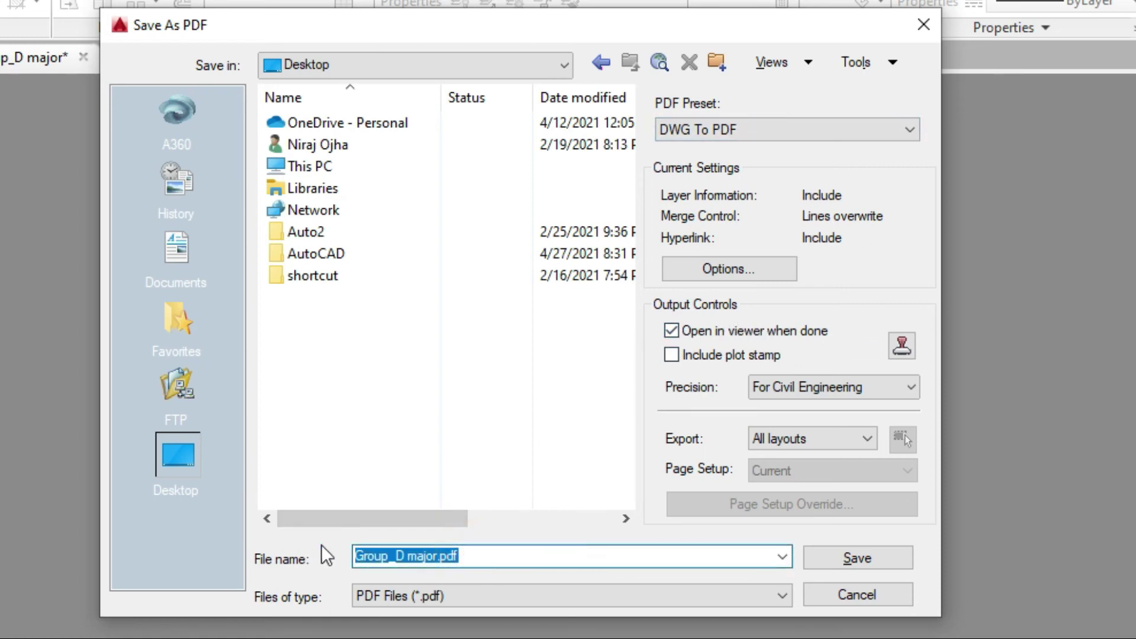
key(BackSpace)
text(civil )
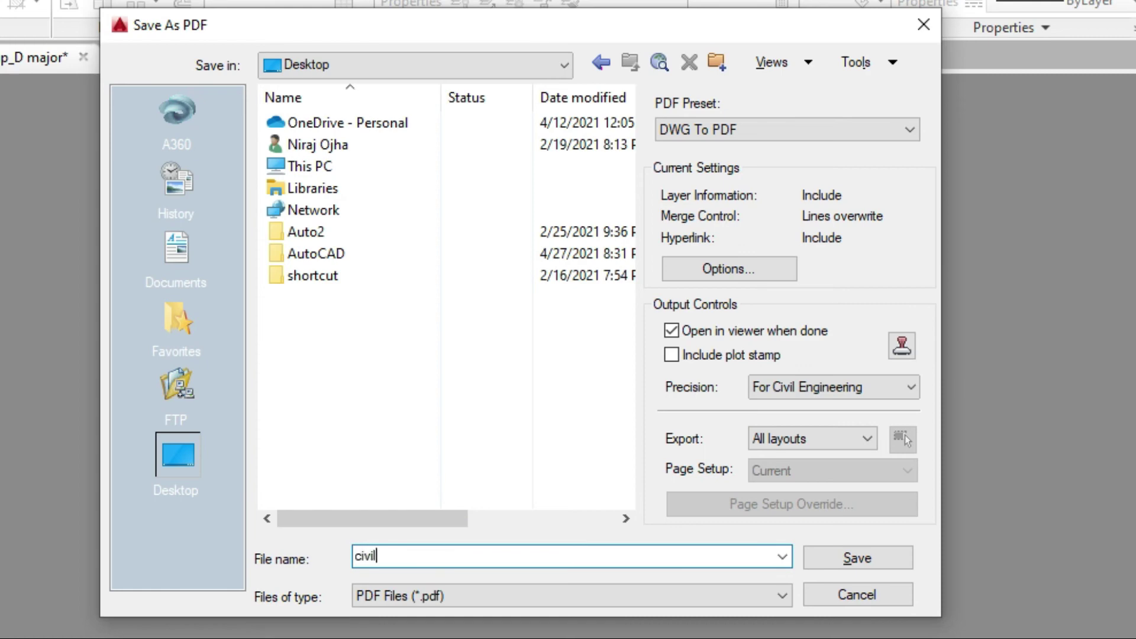
text(solutio)
key(BackSpace)
text(n nepal)
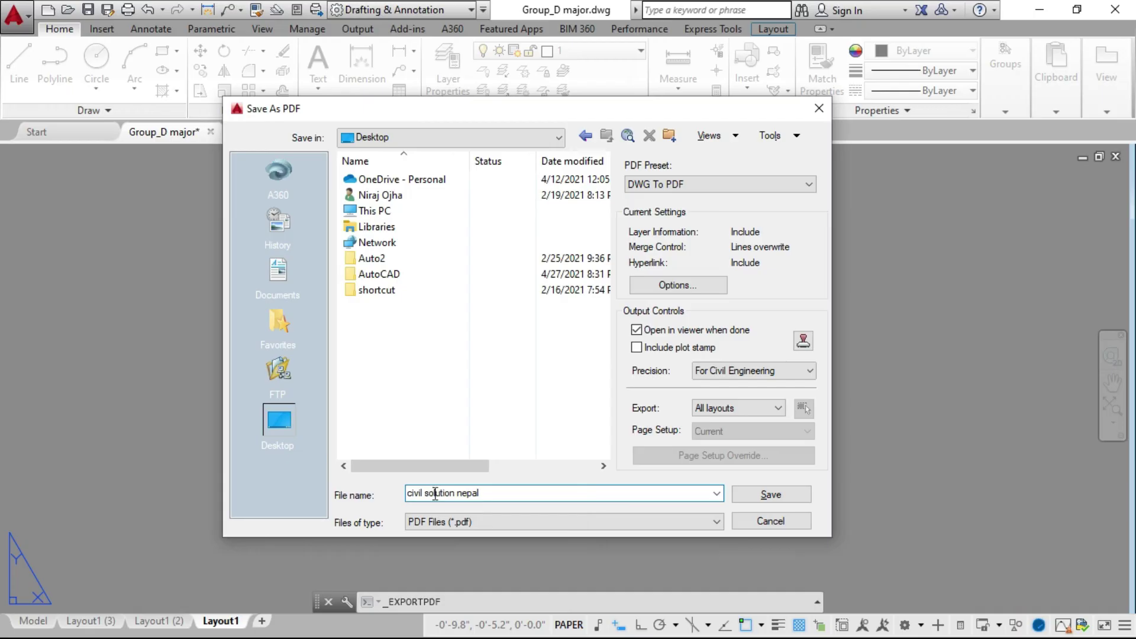
click(769, 495)
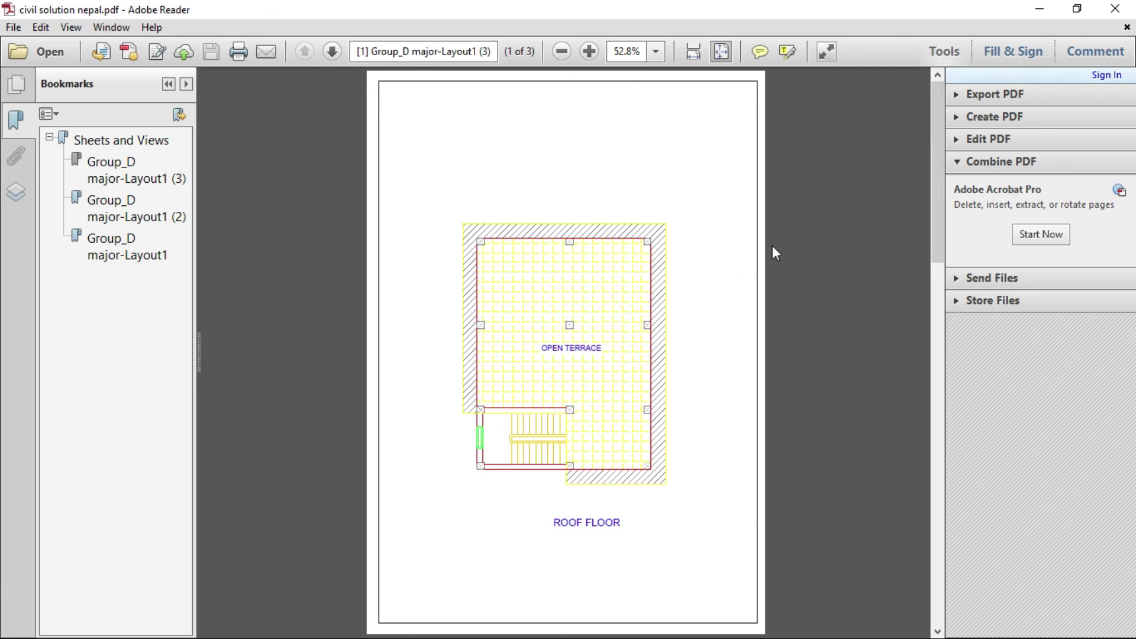
Step: Examine the roof, first and ground floor pages of the exported PDF in Adobe Reader
click(332, 52)
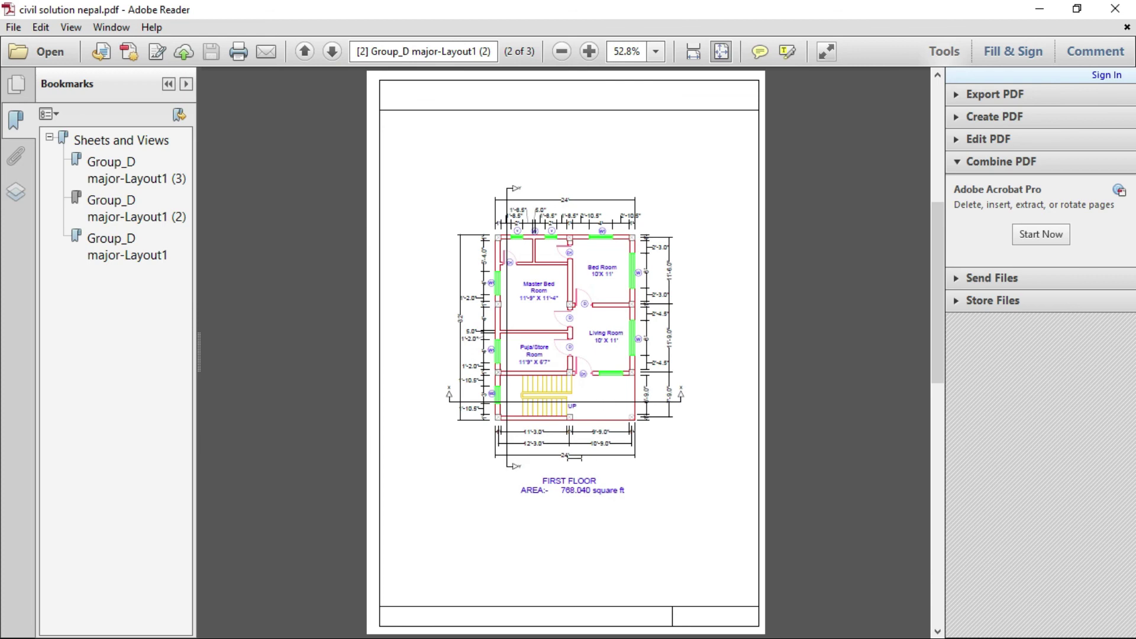
click(333, 51)
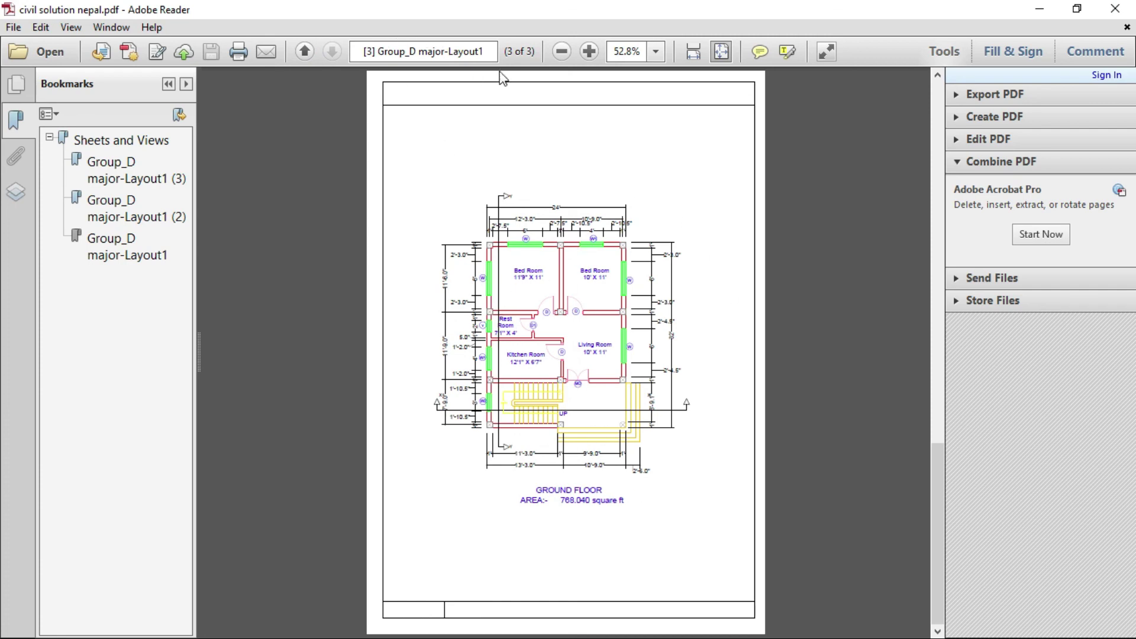
scroll(905, 516, up, 6)
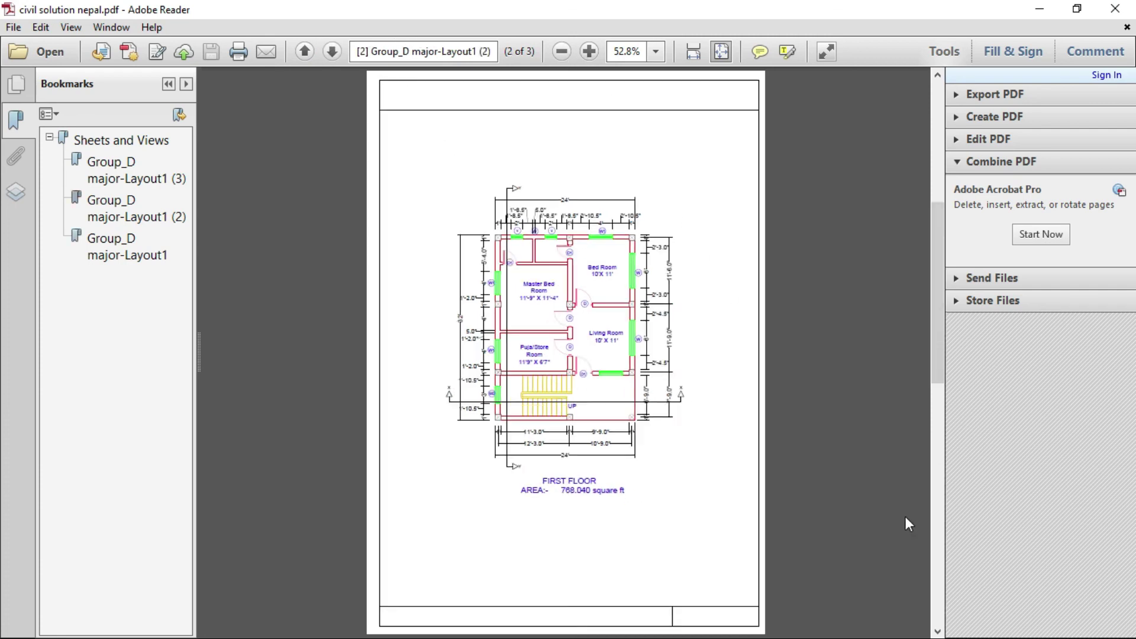
scroll(680, 423, down, 3)
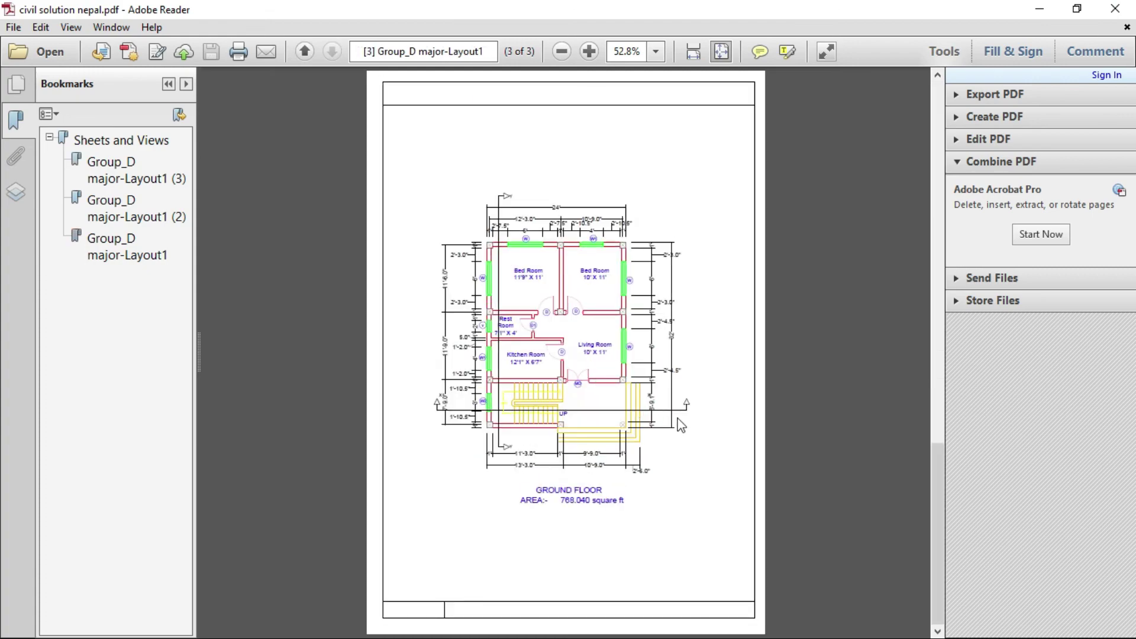
scroll(680, 423, up, 5)
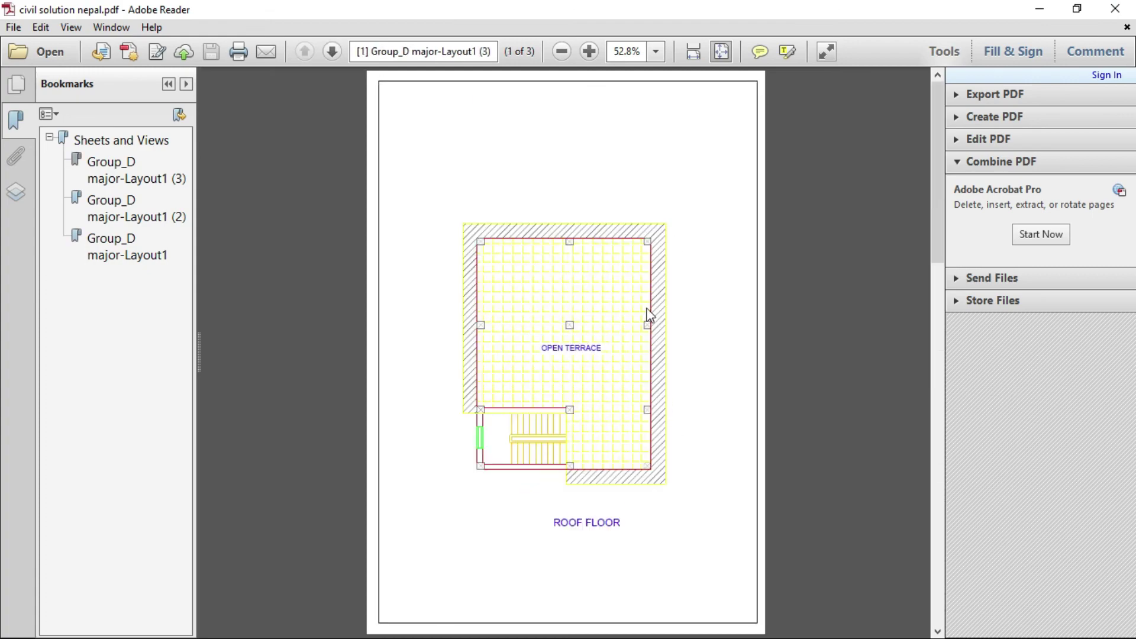
scroll(649, 320, down, 2)
scroll(649, 320, up, 2)
scroll(649, 319, down, 2)
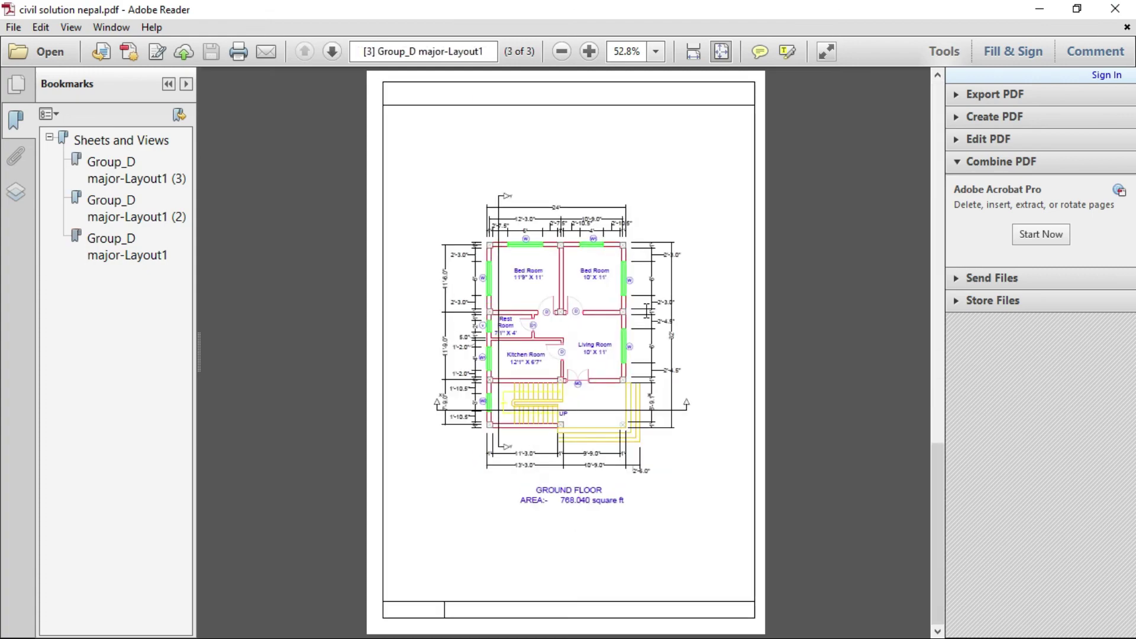
click(13, 26)
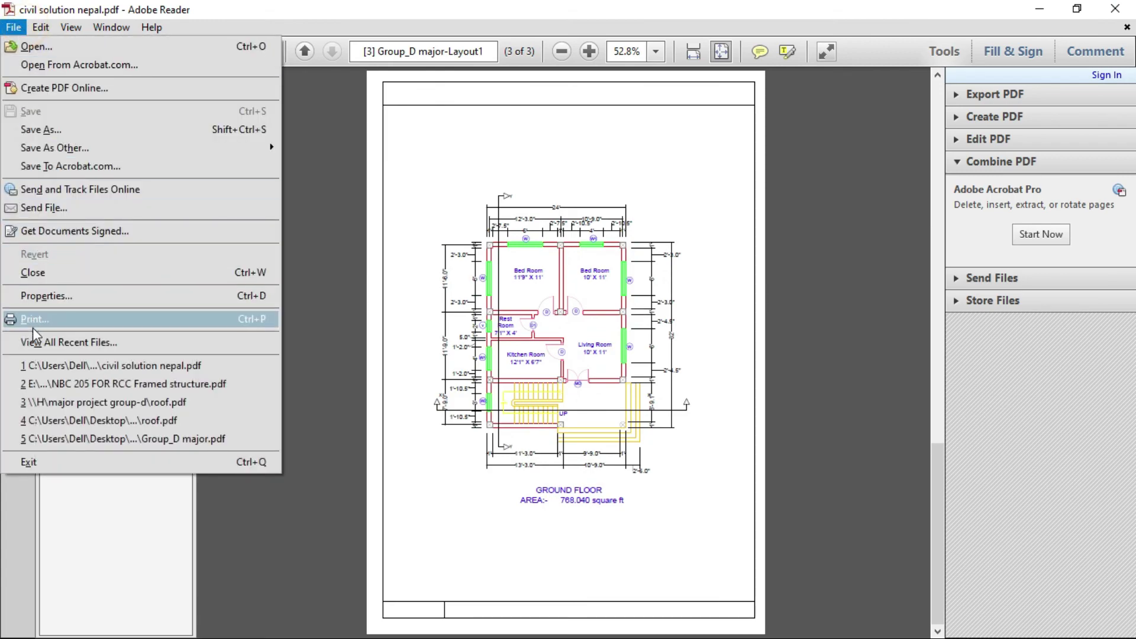
click(420, 171)
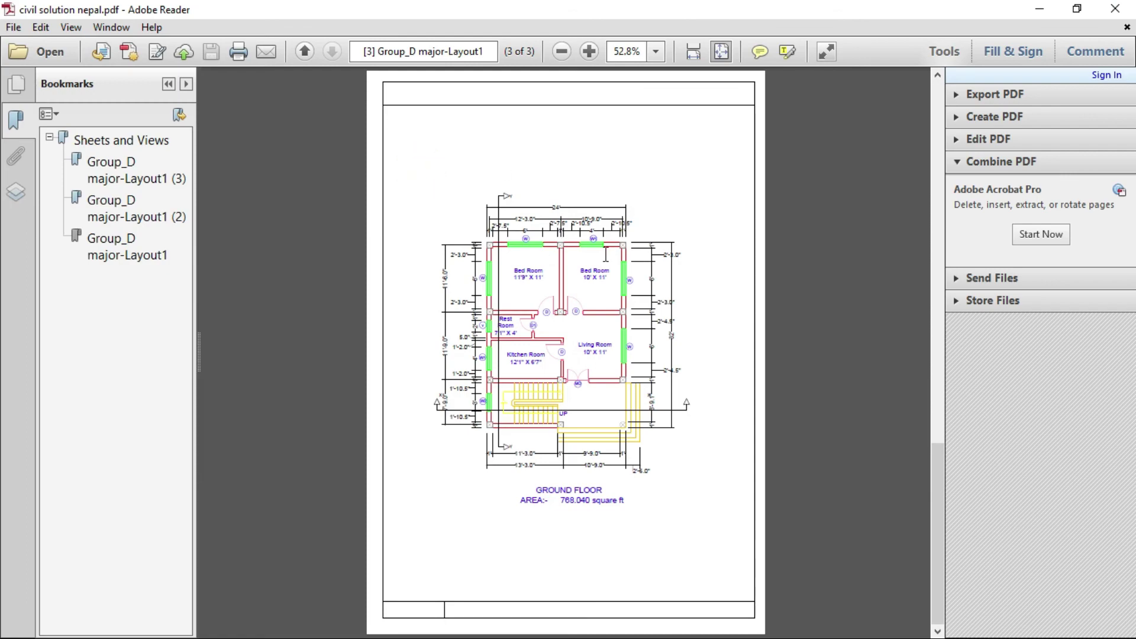